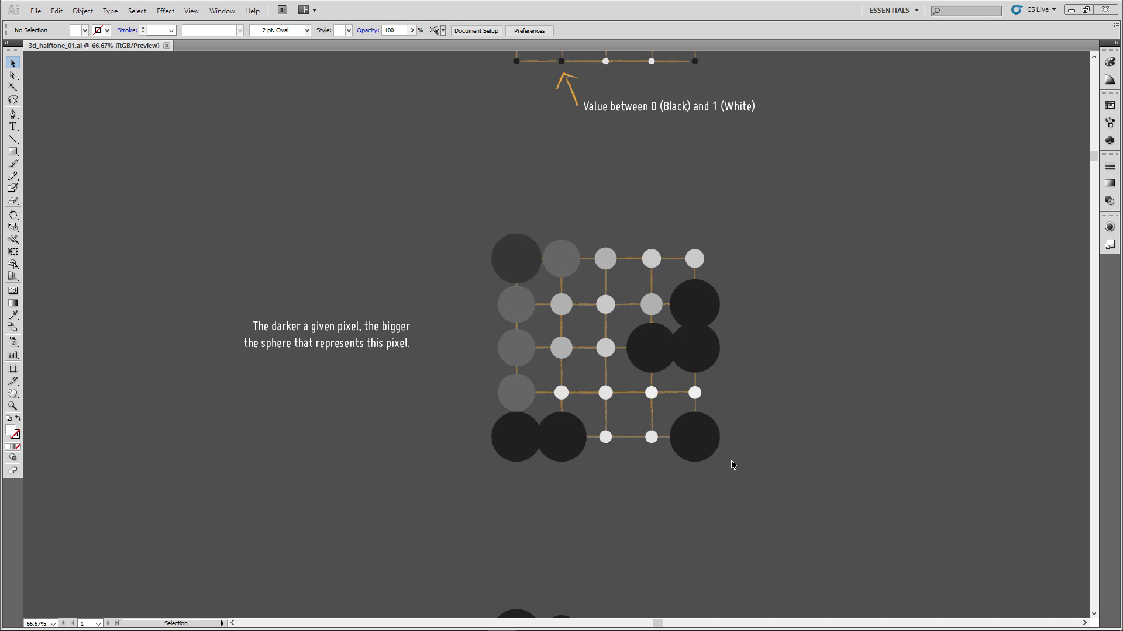
scroll(733, 465, down, 5)
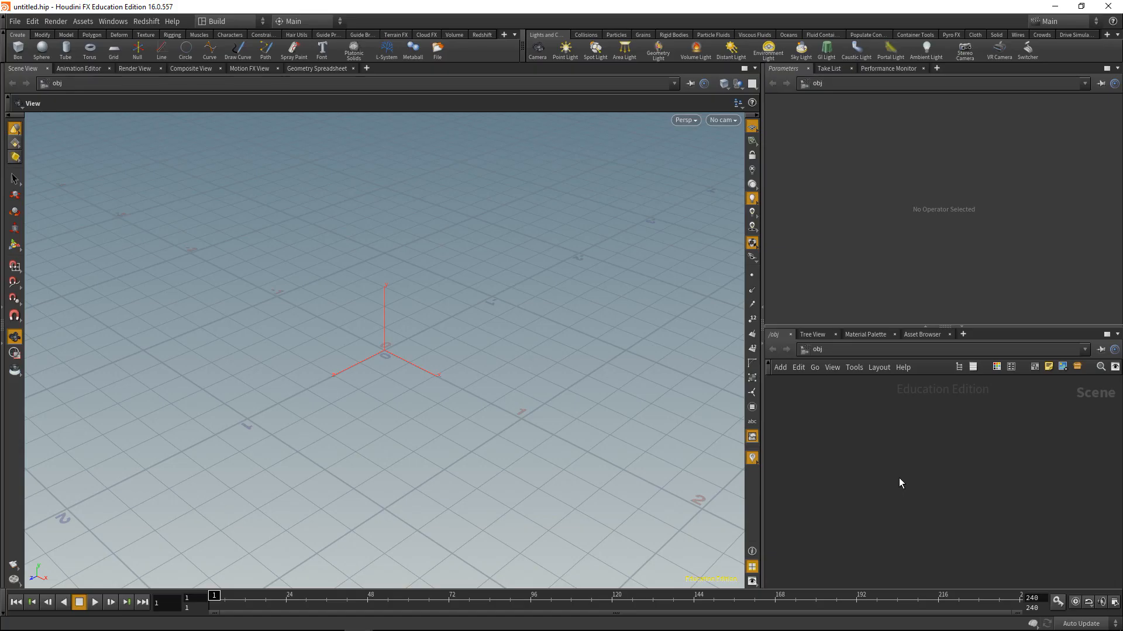
Create a Grid geometry in the empty scene network.
key(Tab)
text(grid)
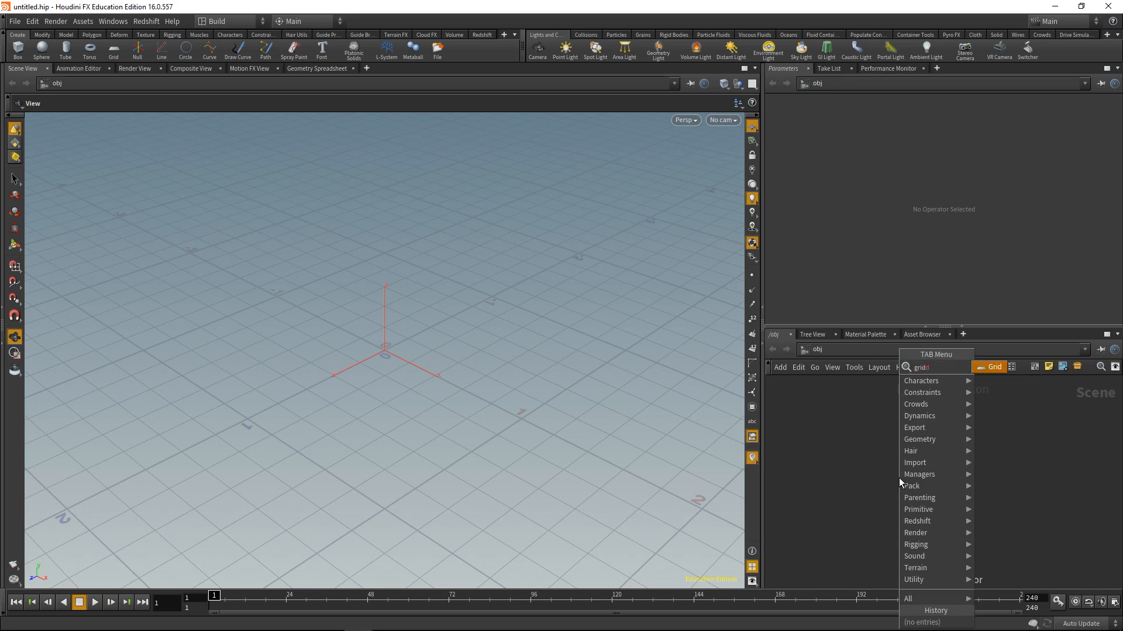
key(Return)
click(899, 479)
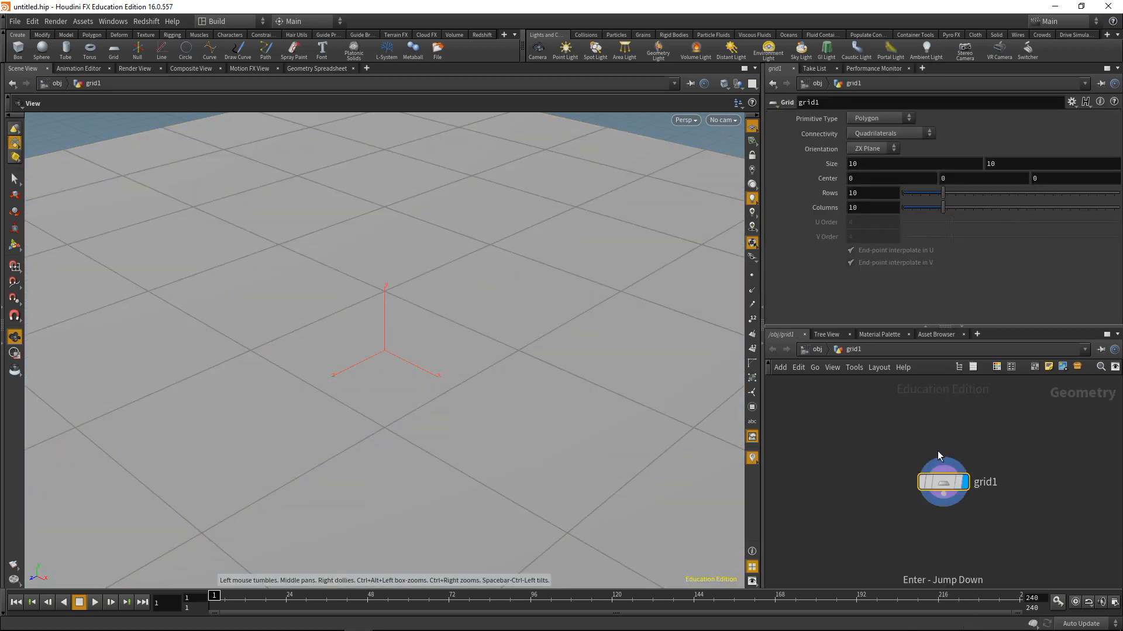
Set the grid's size to 1 by 1.
key(BackSpace)
key(Tab)
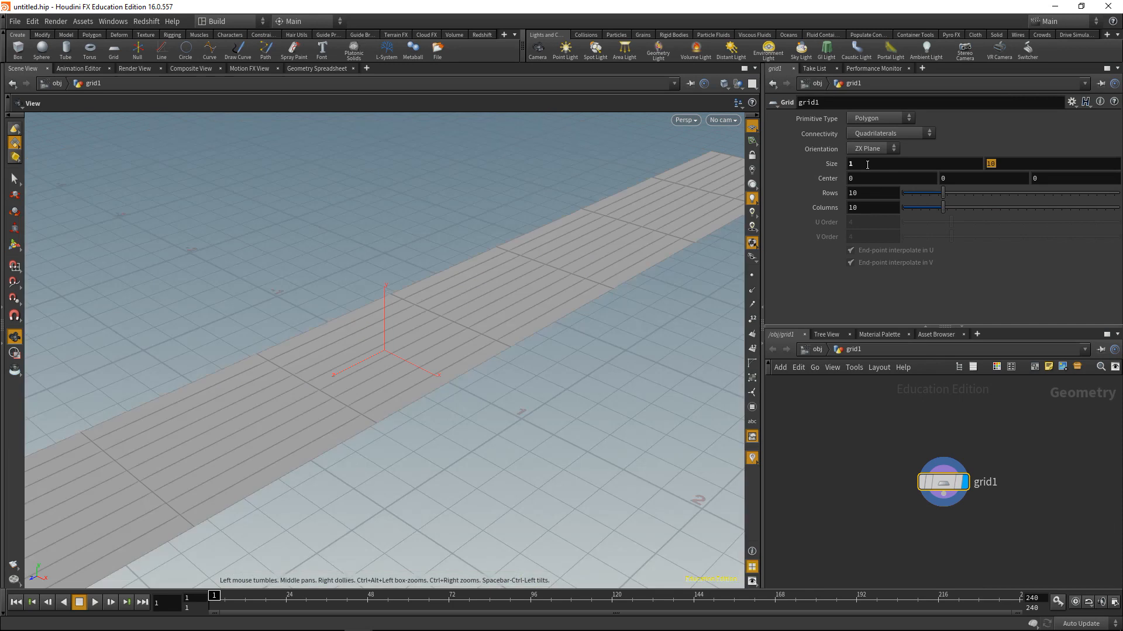
text(1)
key(Tab)
Set the grid to 100 rows and 100 columns.
key(Tab)
key(Tab)
key(Tab)
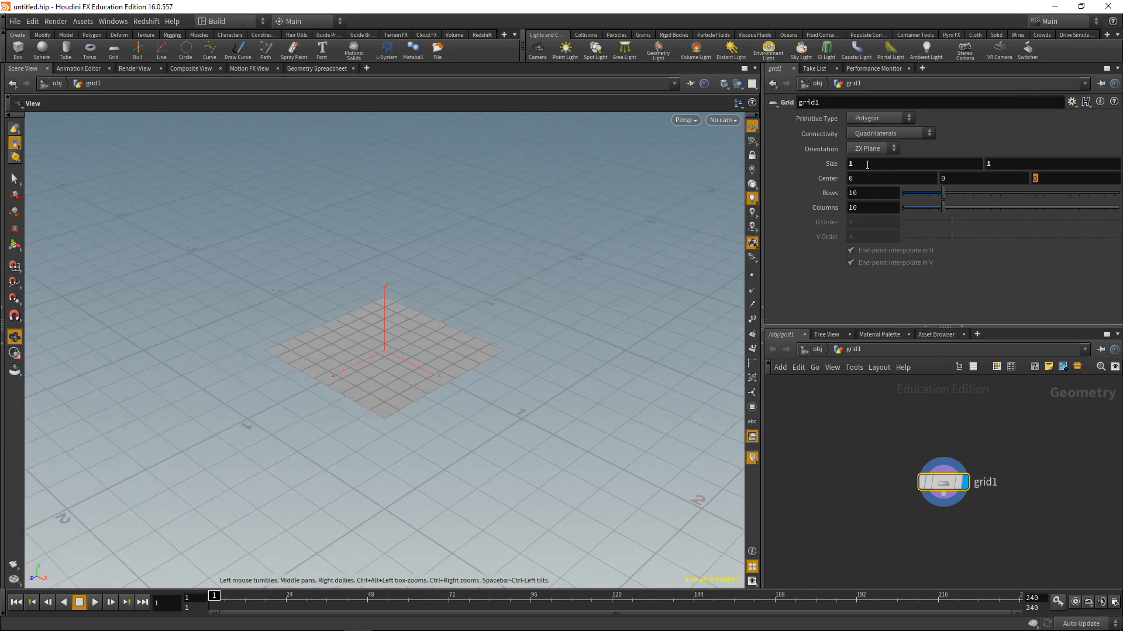
text(100)
key(Tab)
text(100)
key(Tab)
Add an Attribute from Map node and connect it below grid1.
key(Tab)
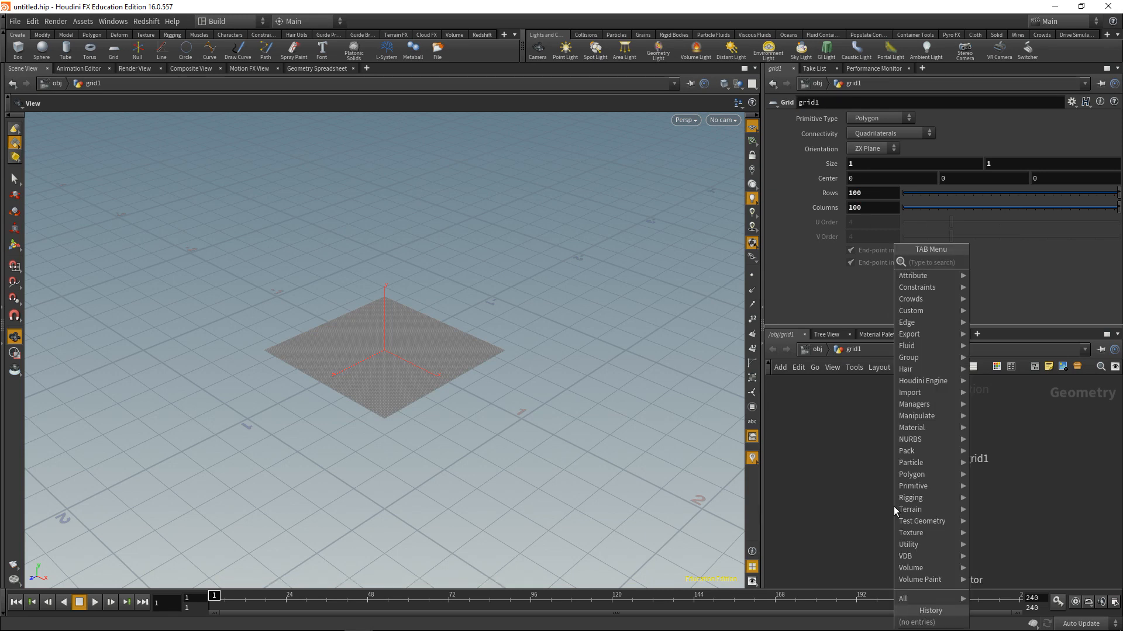
text(attrib from)
key(Return)
click(894, 507)
drag(892, 504, 933, 508)
Set the Attribute from Map node's texture map to mandril.pic and display that node's output.
drag(907, 135, 820, 137)
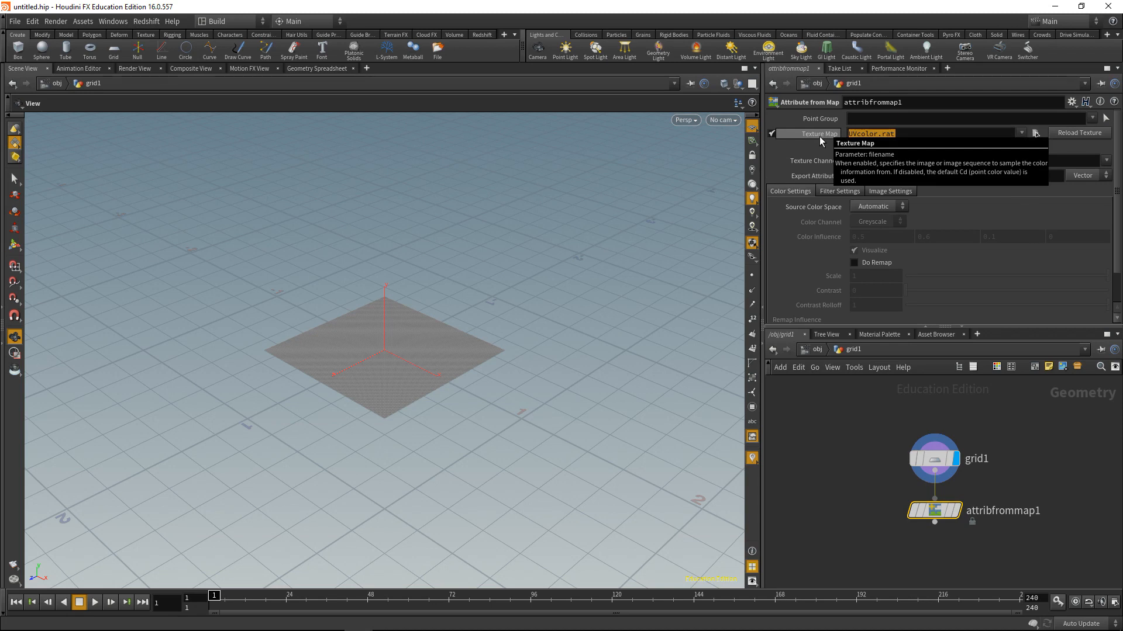
text(mandril.pic)
key(Return)
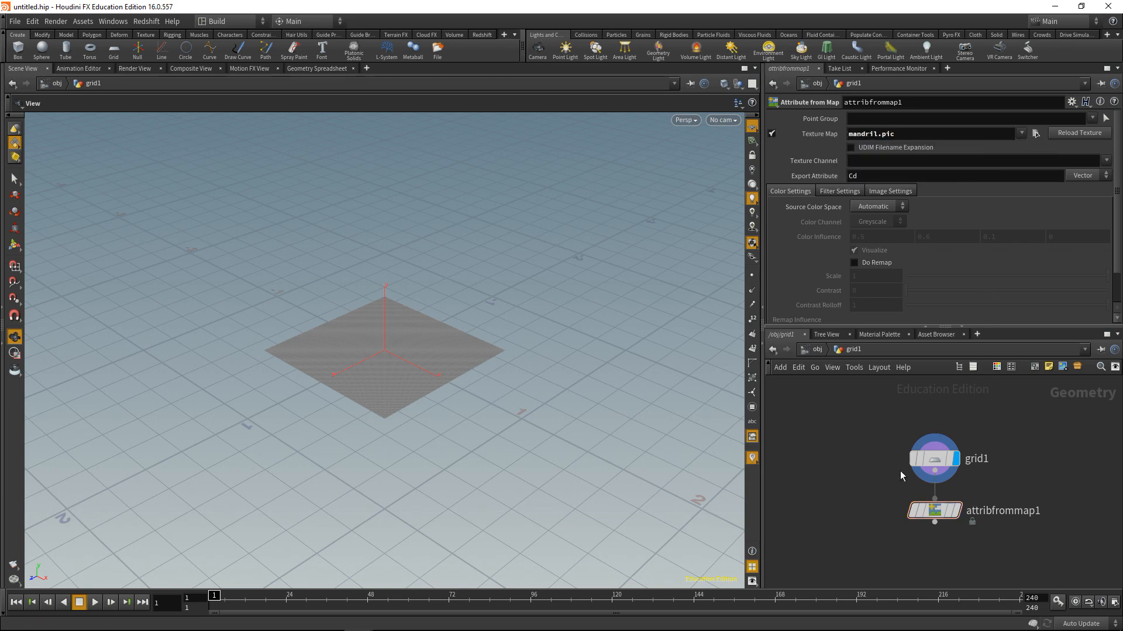
click(957, 512)
Turn off the viewport's specular lighting component and check the point colour attributes in the geometry spreadsheet.
drag(618, 351, 350, 472)
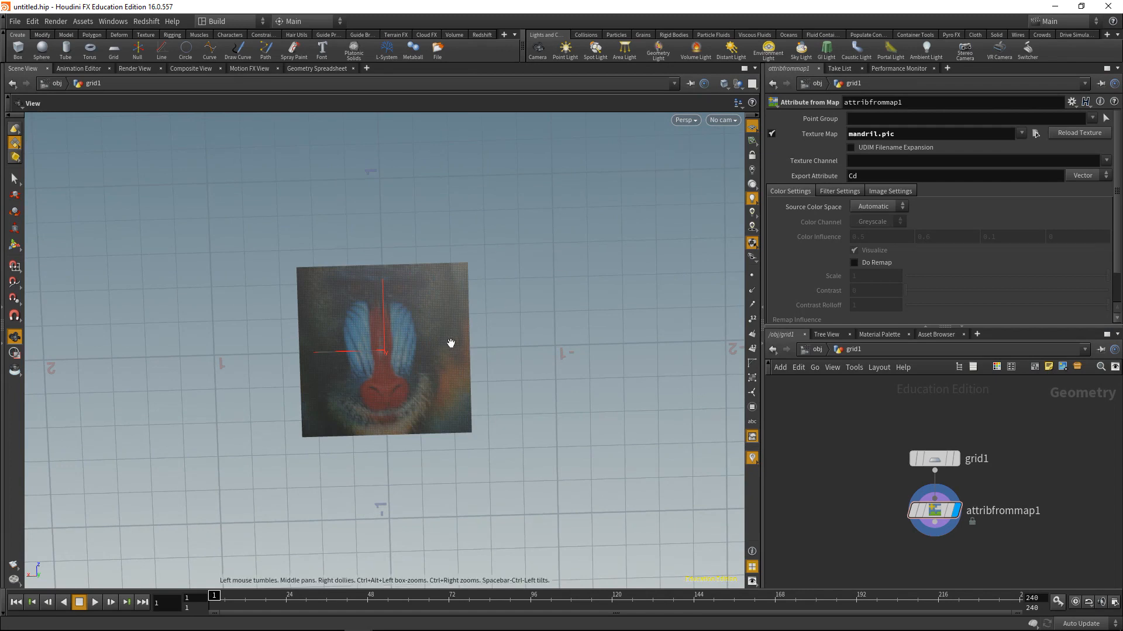
right_drag(454, 343, 608, 341)
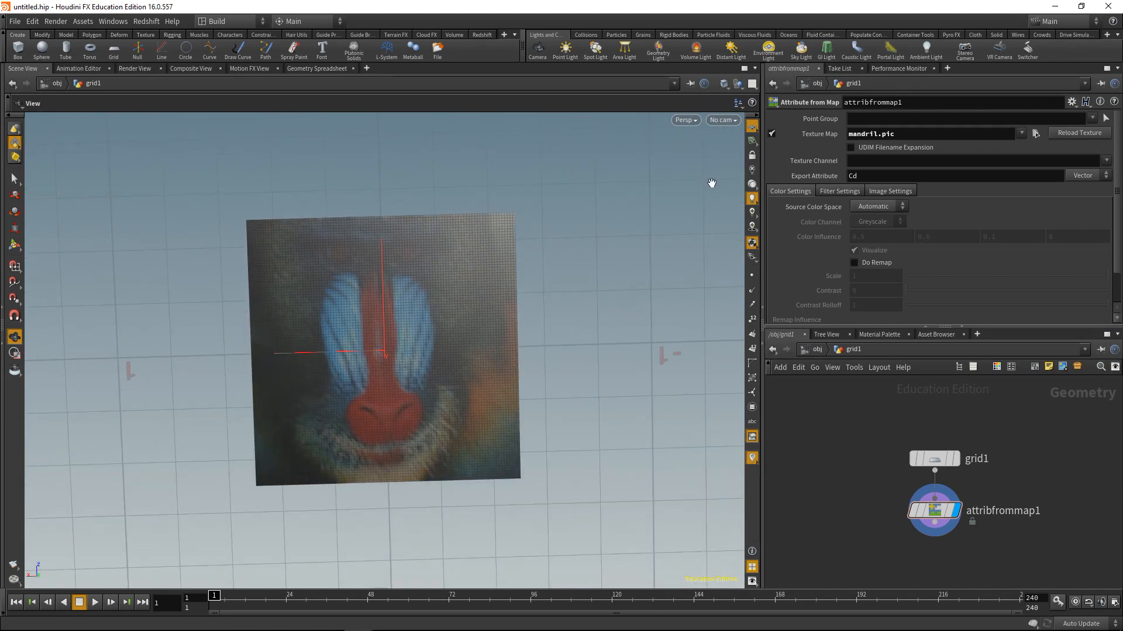
click(754, 203)
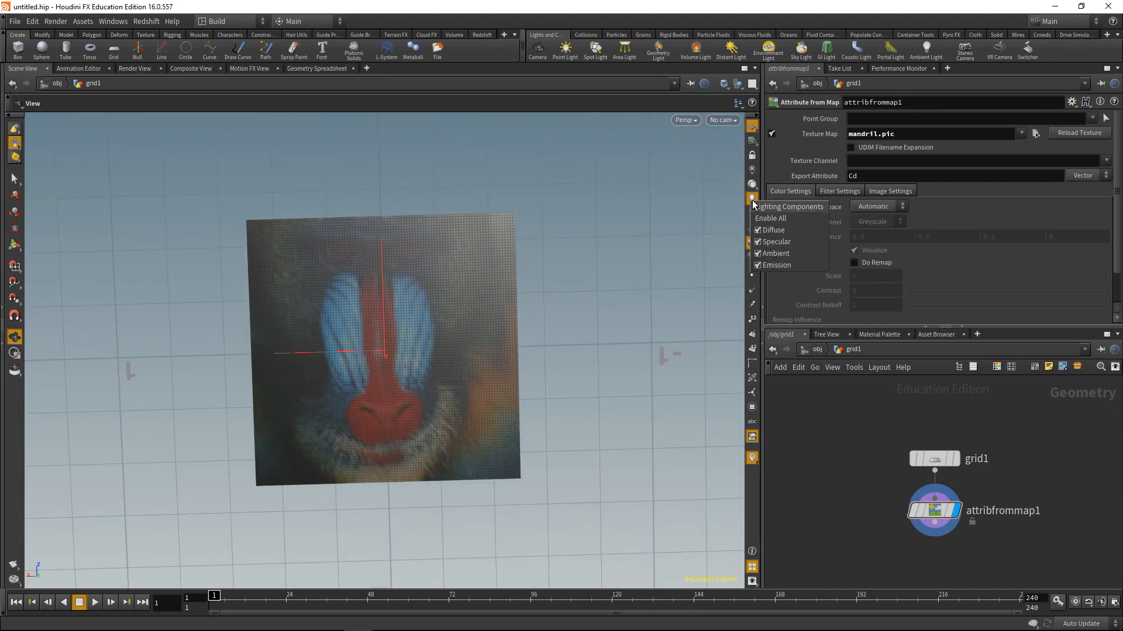
click(761, 245)
drag(561, 391, 539, 437)
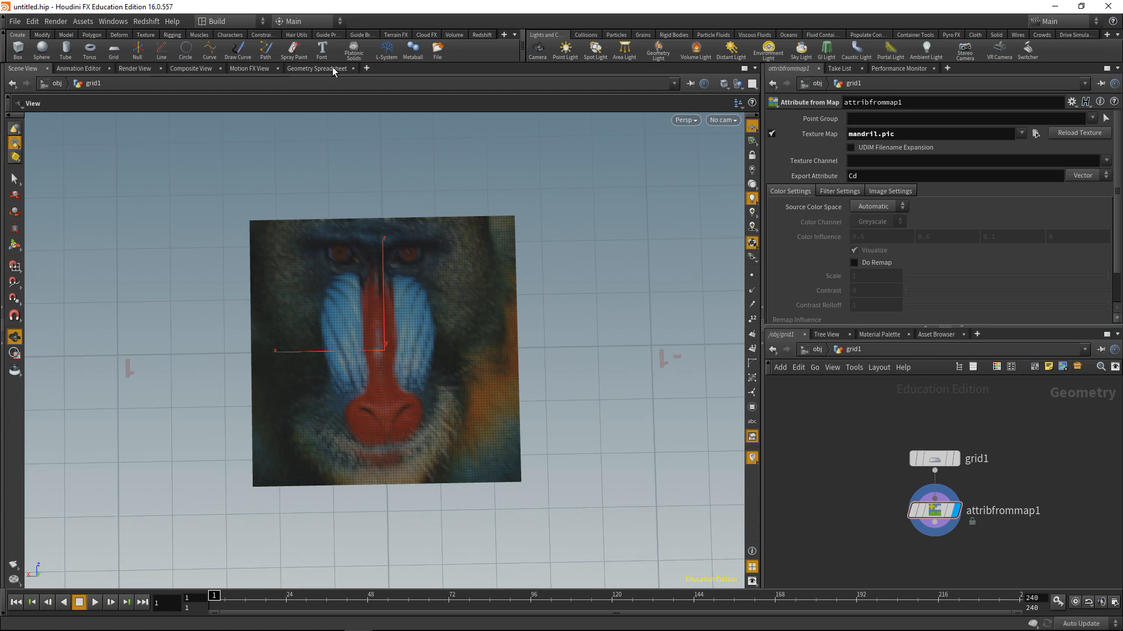
click(329, 69)
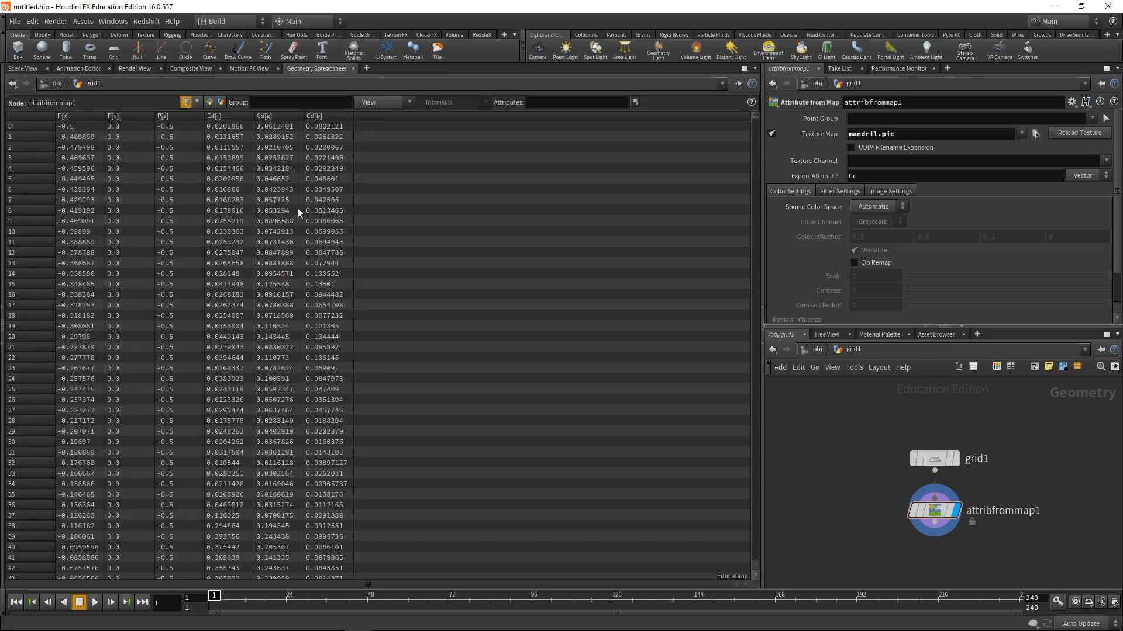
click(22, 68)
Add a Transform node and connect it below attribfrommap1.
key(Tab)
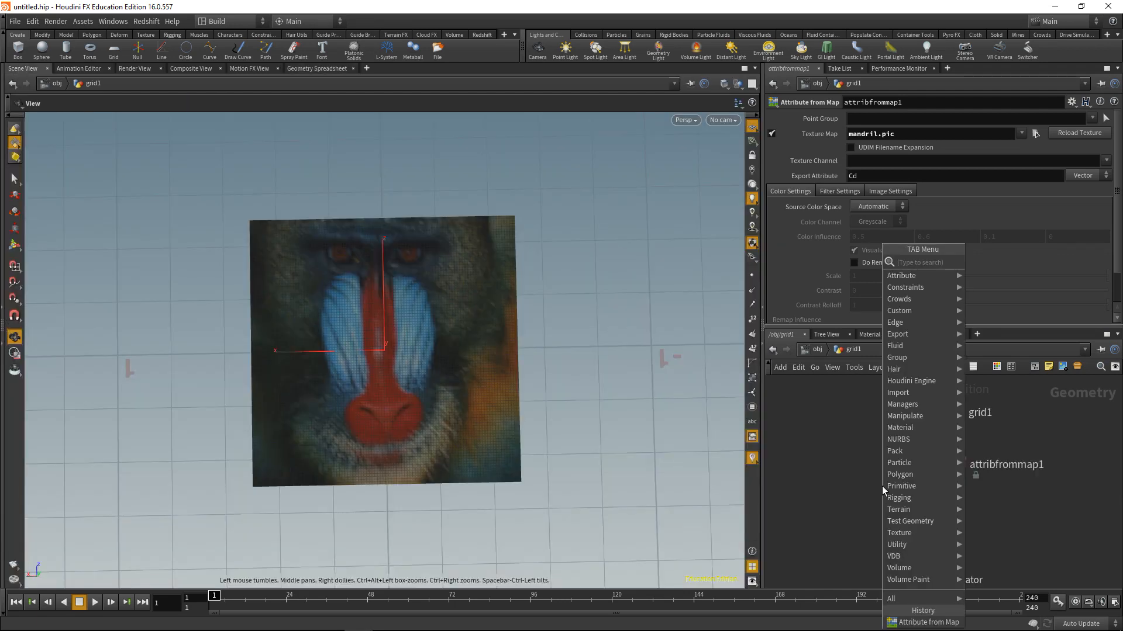
text(trans)
key(Return)
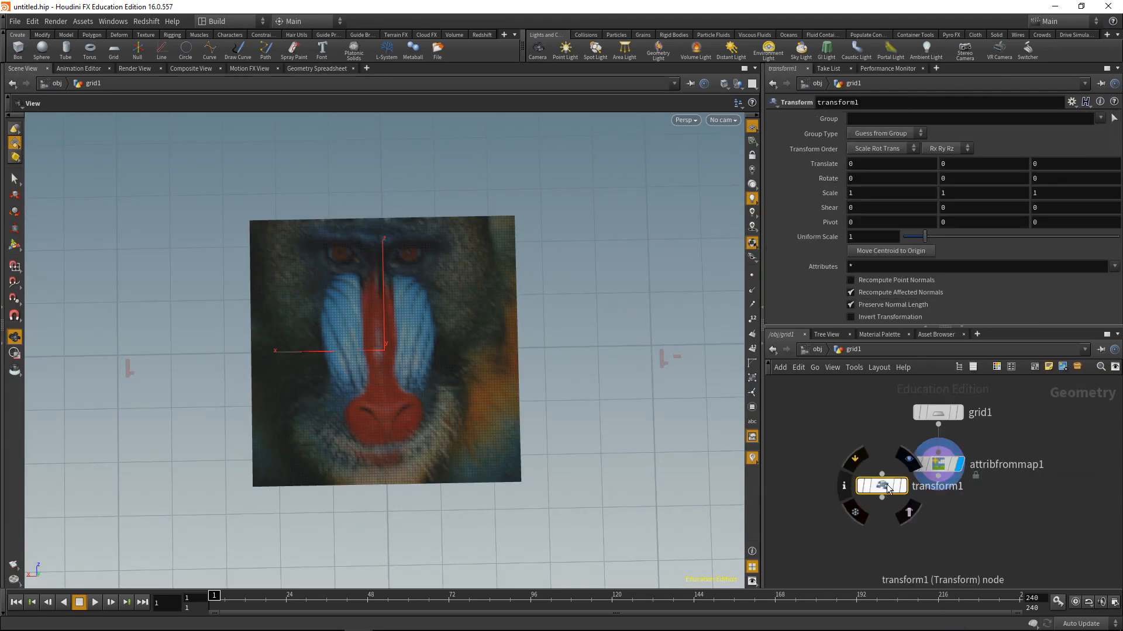
click(949, 535)
click(939, 478)
click(943, 526)
drag(943, 534, 937, 535)
Set the Transform node's X rotation to -90 degrees and display its output so the image stands upright.
click(880, 178)
text(-90)
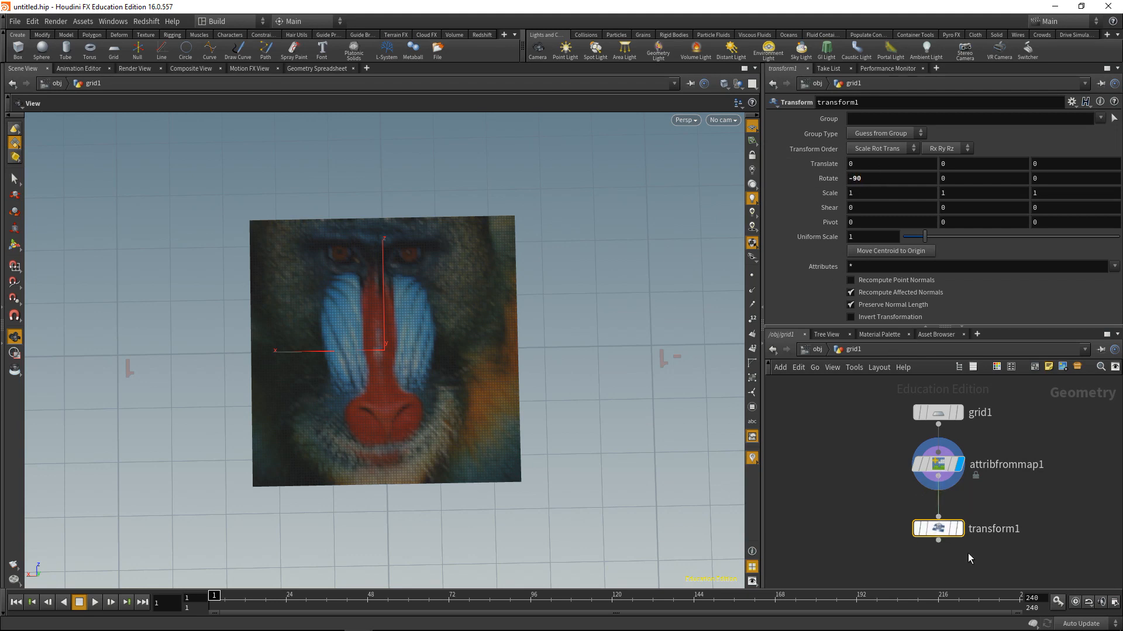
click(958, 528)
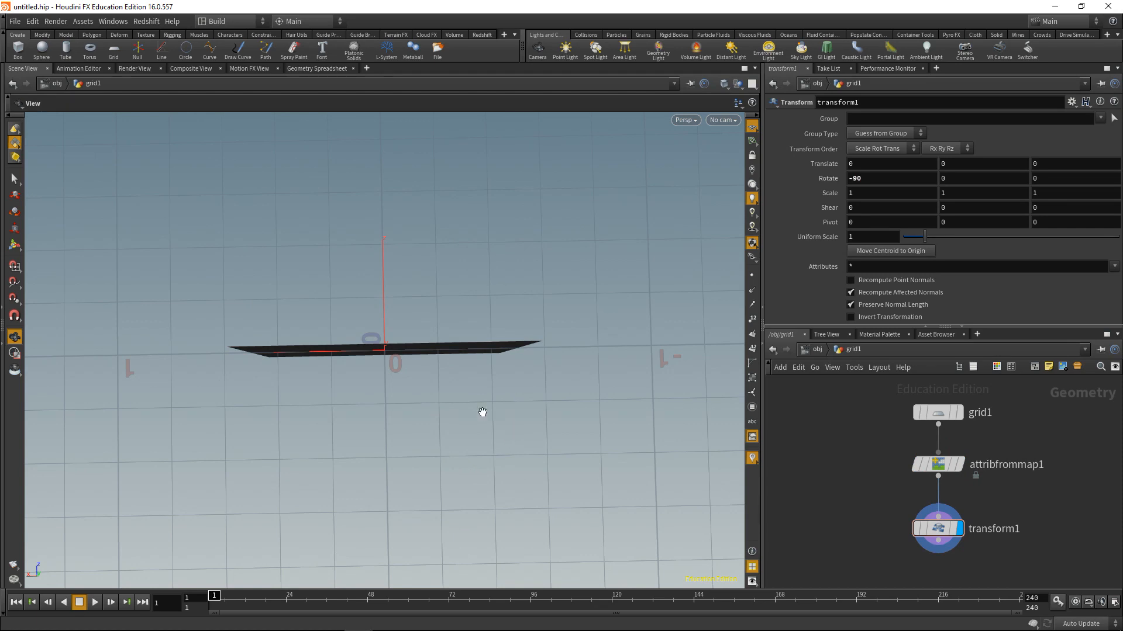
drag(427, 423, 436, 271)
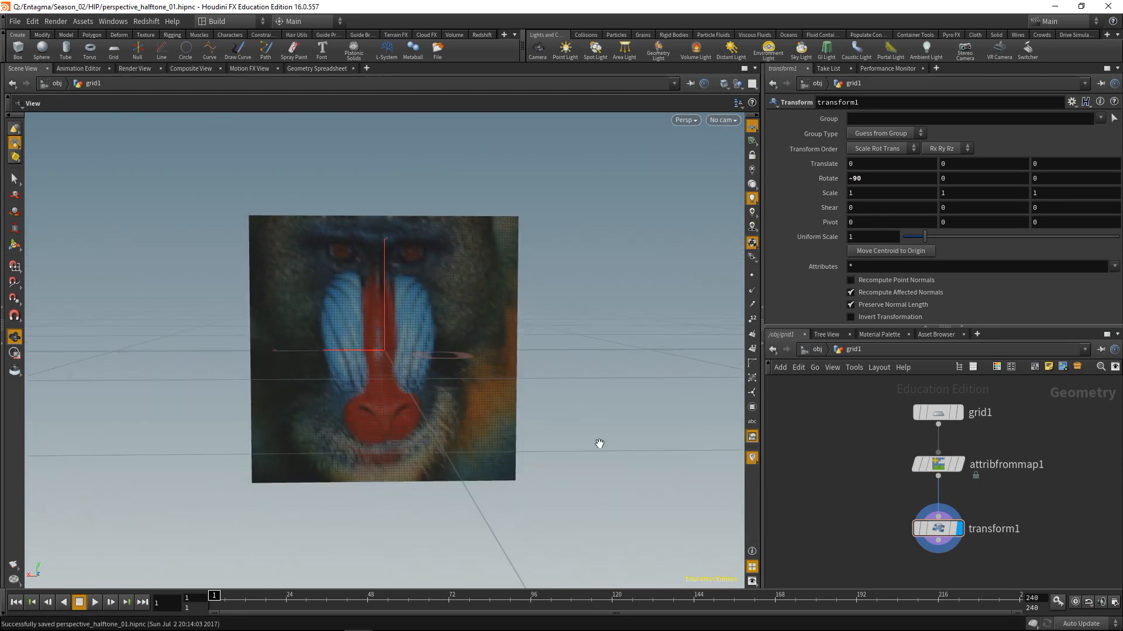
Add an Add node, connect it to transform1's output and display it.
middle_drag(896, 561, 888, 529)
key(Tab)
text(add)
key(Return)
click(878, 538)
click(932, 515)
click(878, 525)
click(899, 537)
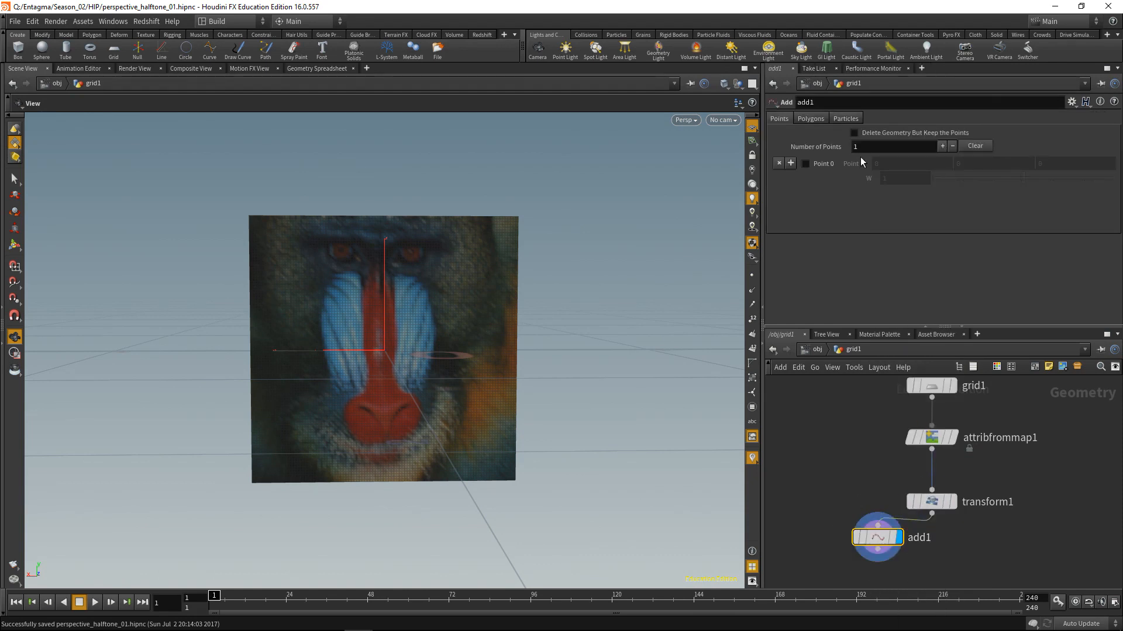
Enable Delete Geometry But Keep the Points on the Add node and tidy its placement directly below transform1.
click(854, 133)
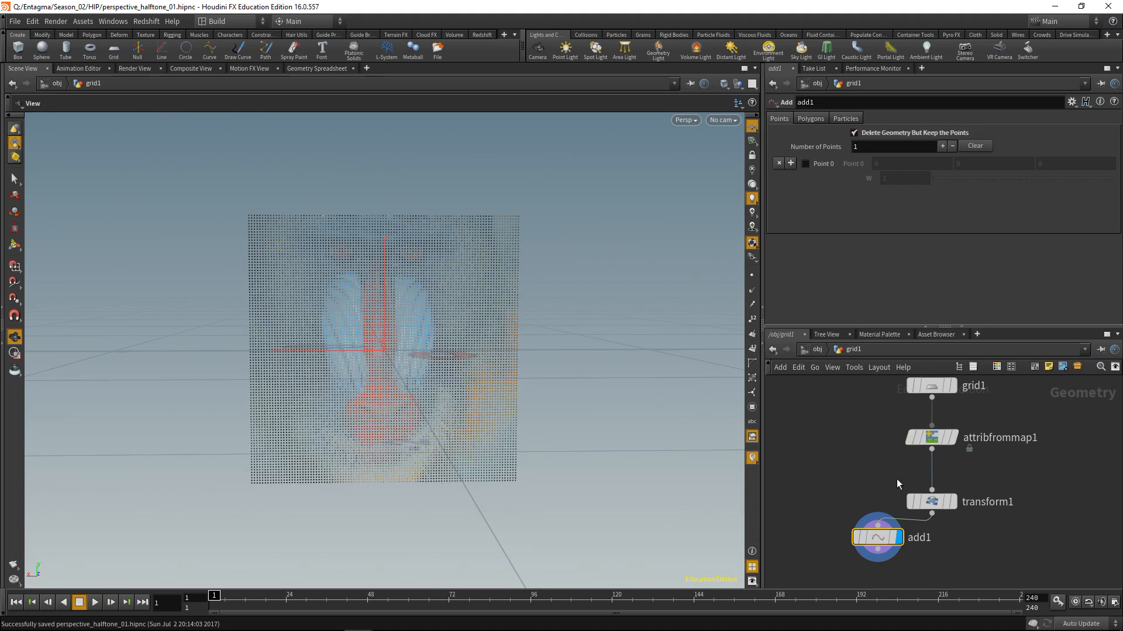
drag(875, 539, 929, 550)
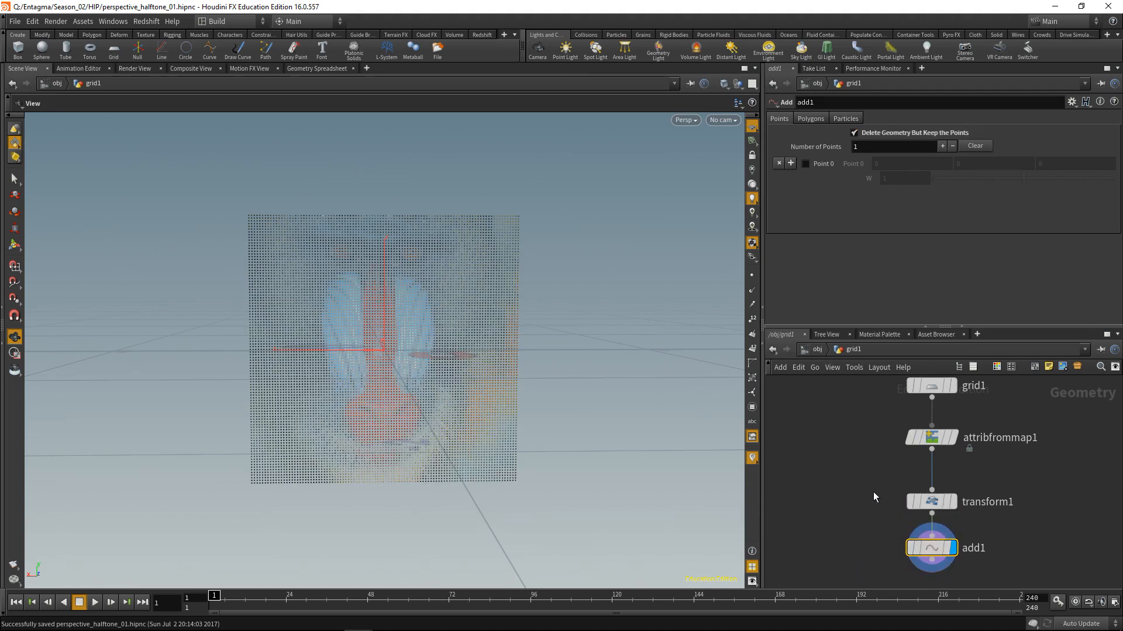
shift+click(928, 504)
drag(929, 504, 926, 490)
click(863, 566)
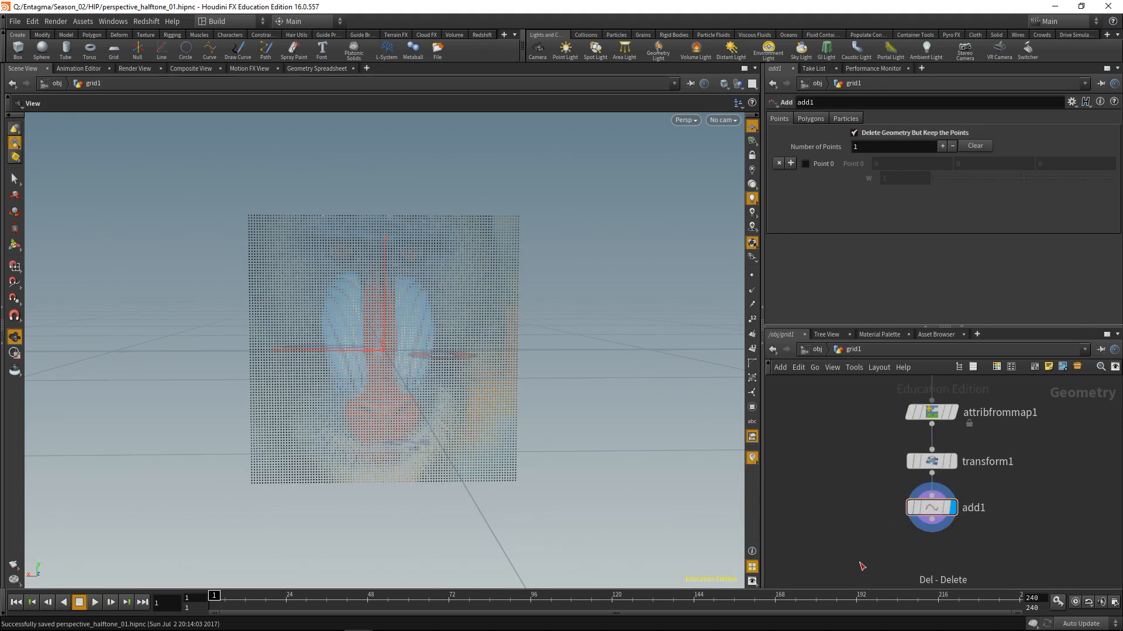
Add a Point Wrangle node, connect it below add1 and display it.
key(Tab)
text(pointw)
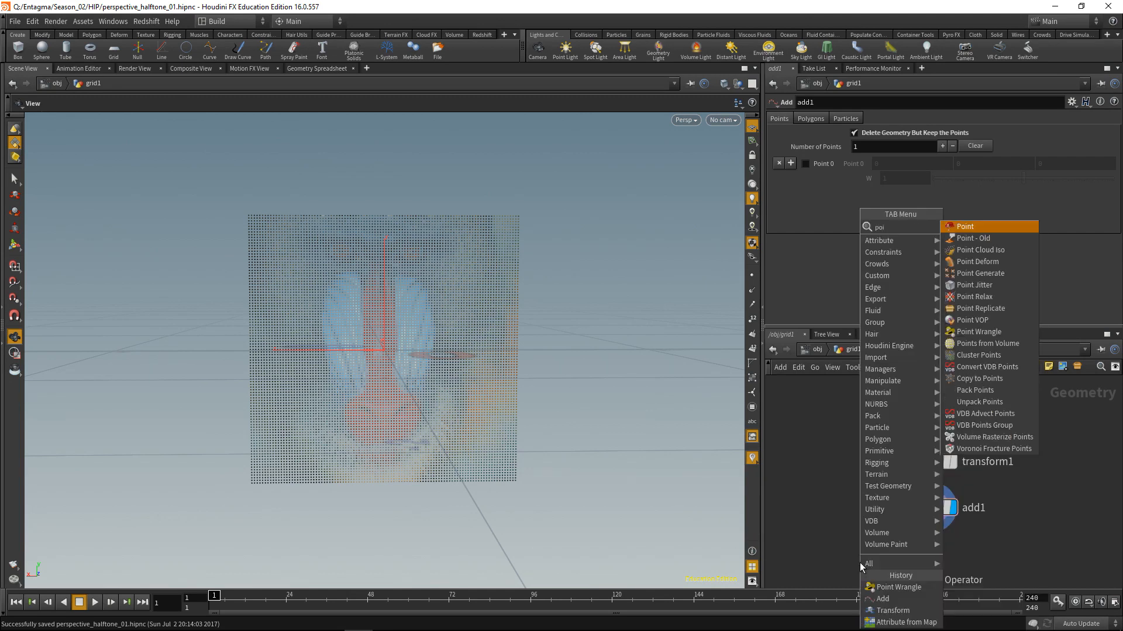
key(Return)
click(861, 566)
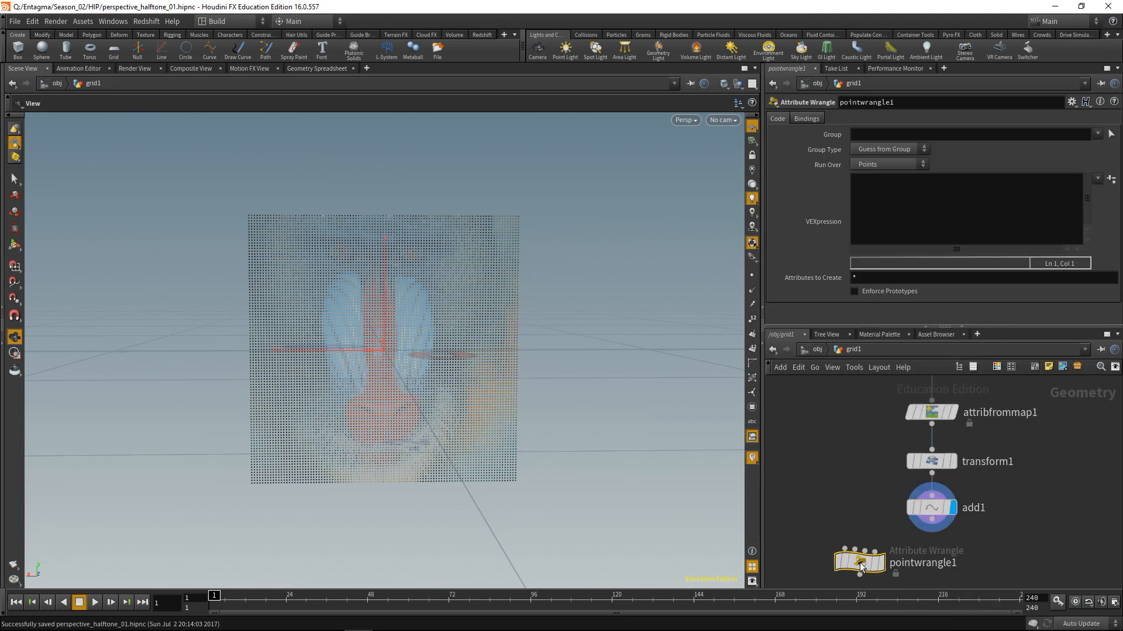
click(932, 530)
Write int resx = chi("Resolution_X"); in the wrangle's VEXpression and create the matching Resolution X parameter.
click(899, 210)
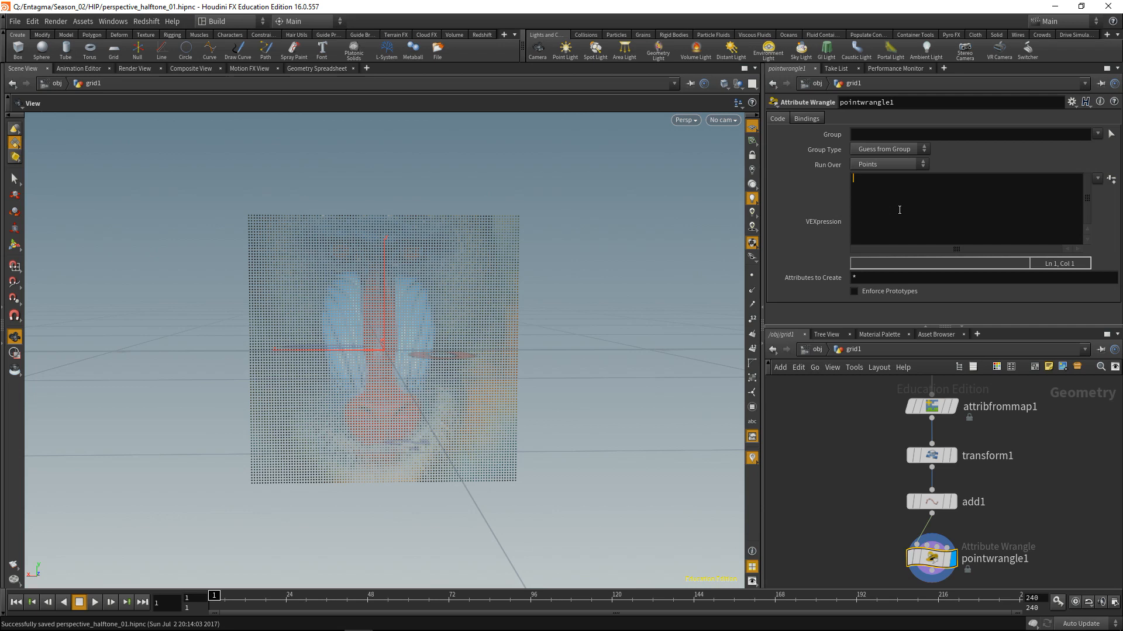
text(int resx = chf();)
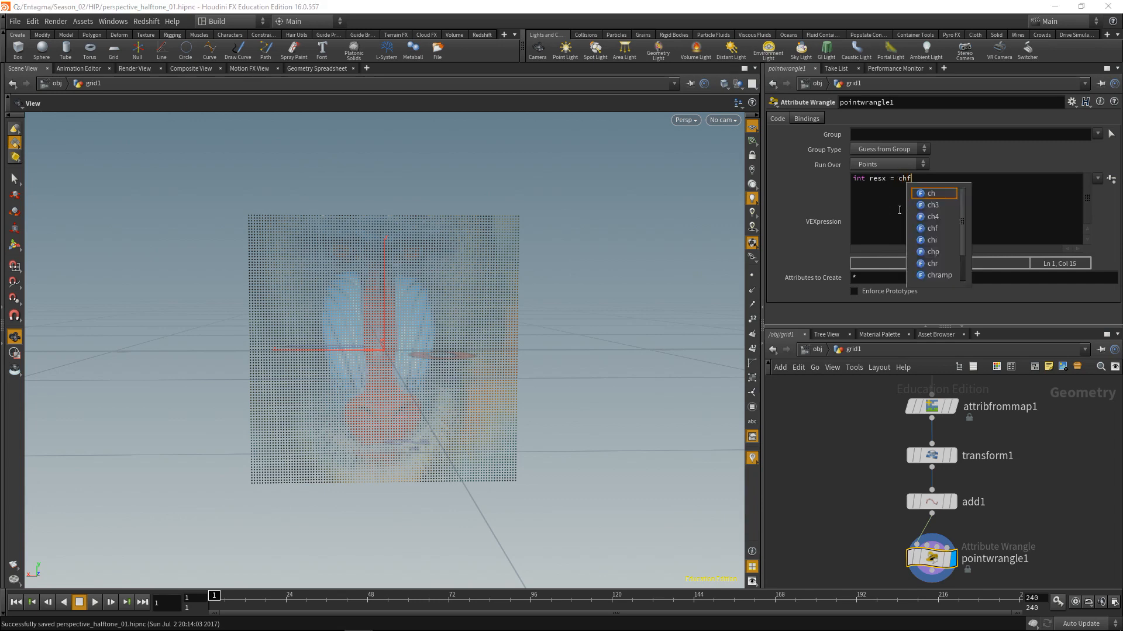
key(Left)
key(Left)
key(BackSpace)
text(i)
key(Right)
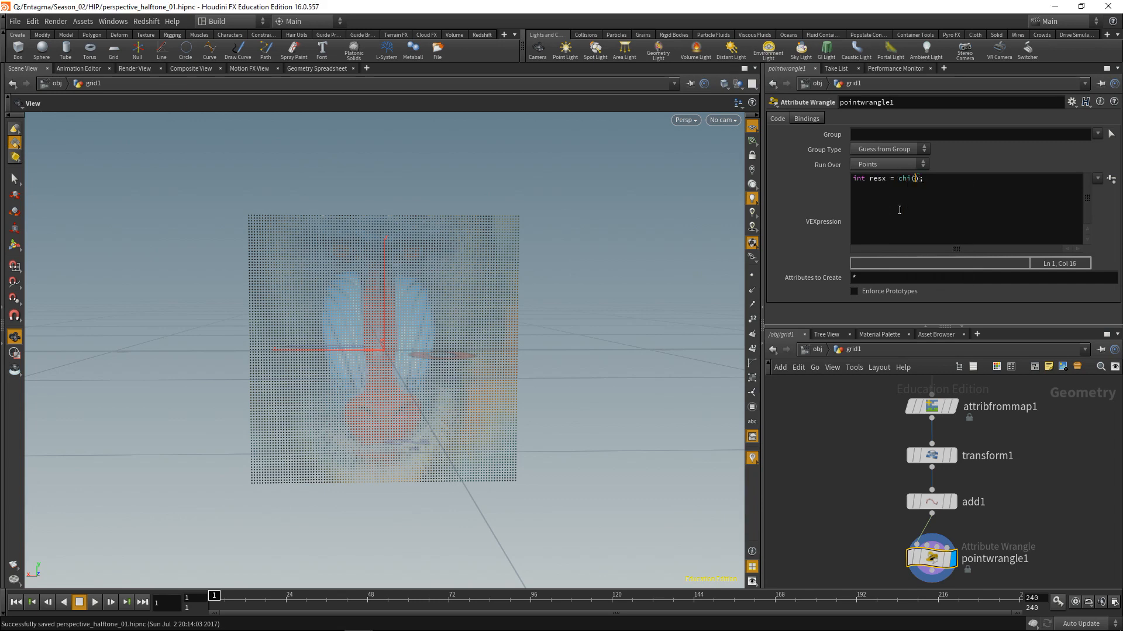
text("Resolution_X)
key(Right)
key(Right)
key(Right)
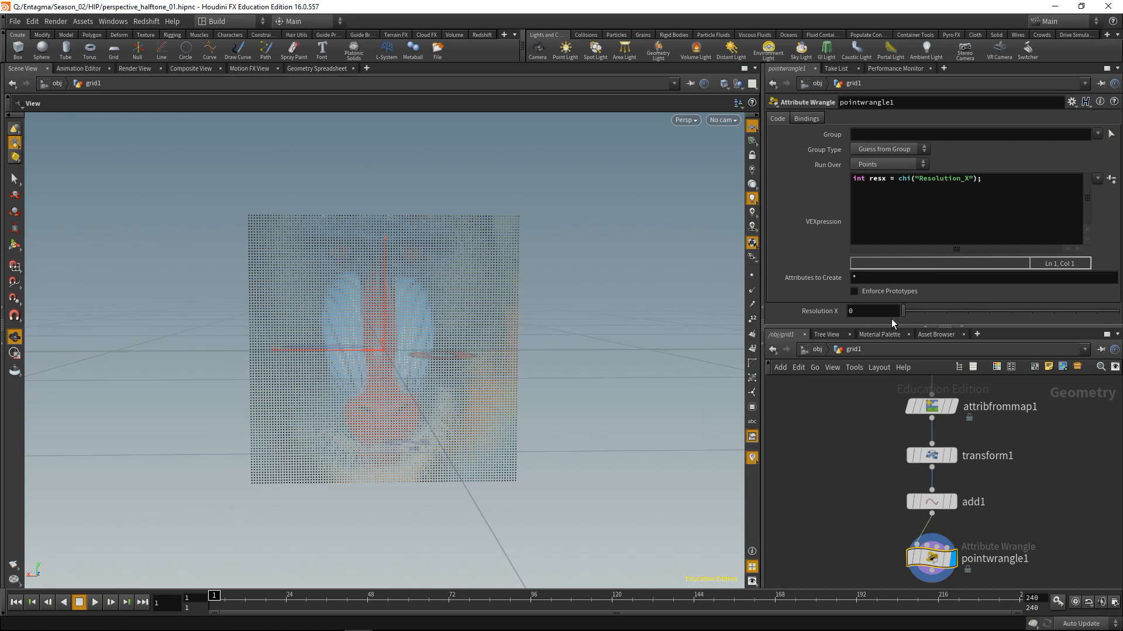
Link the wrangle's Resolution X to grid1's Columns parameter by relative reference and save the scene.
middle_drag(870, 433, 872, 496)
click(931, 418)
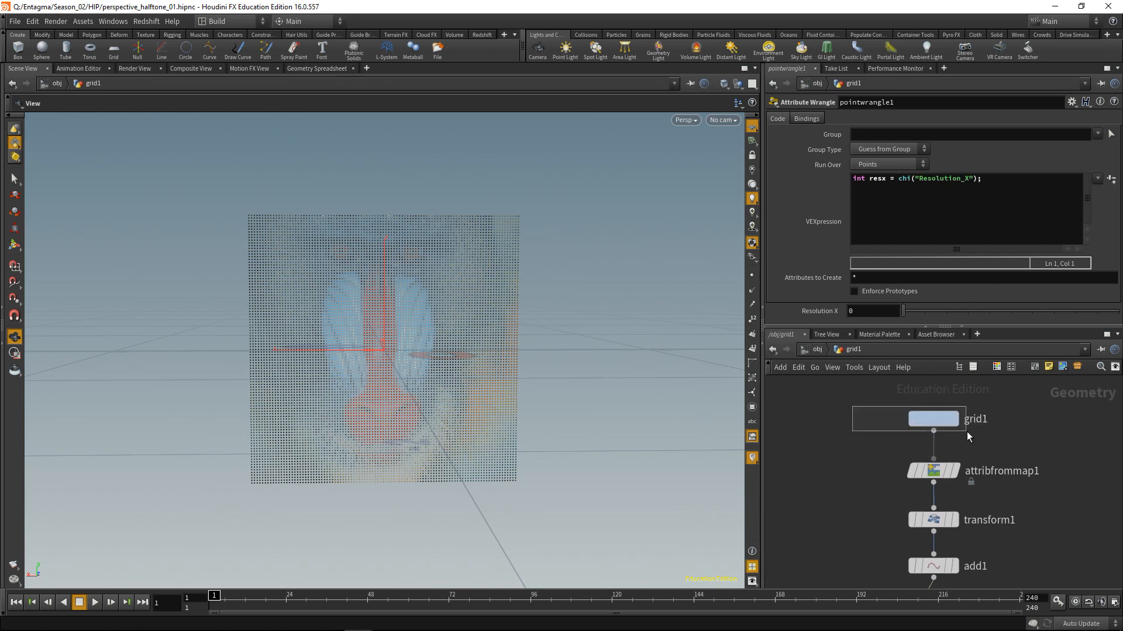
right_click(867, 207)
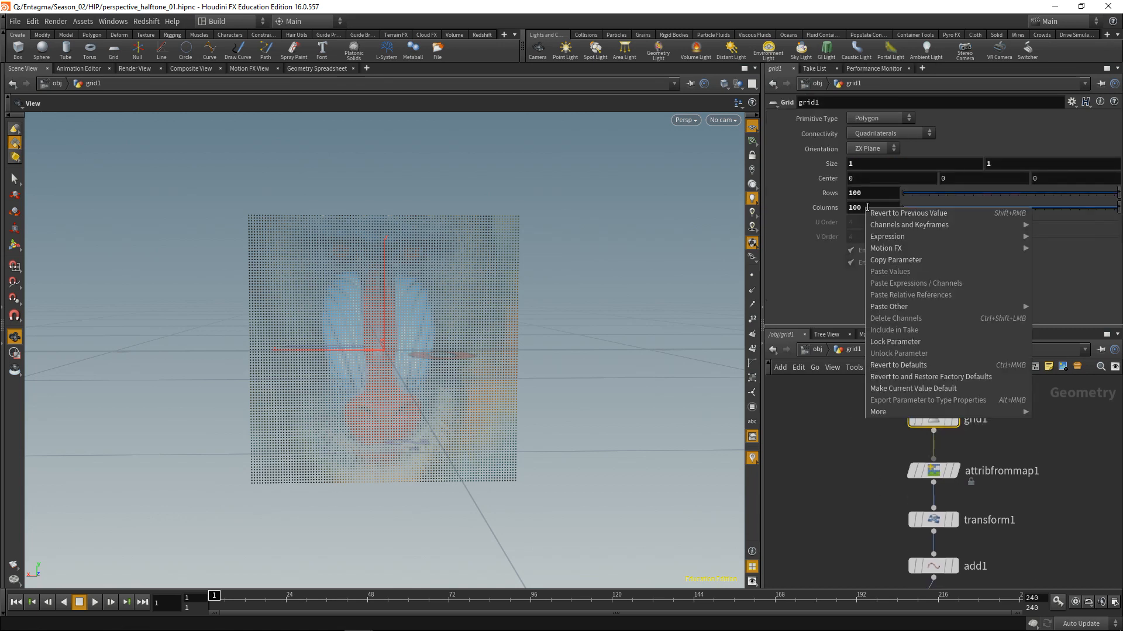
click(897, 260)
middle_drag(837, 514, 836, 422)
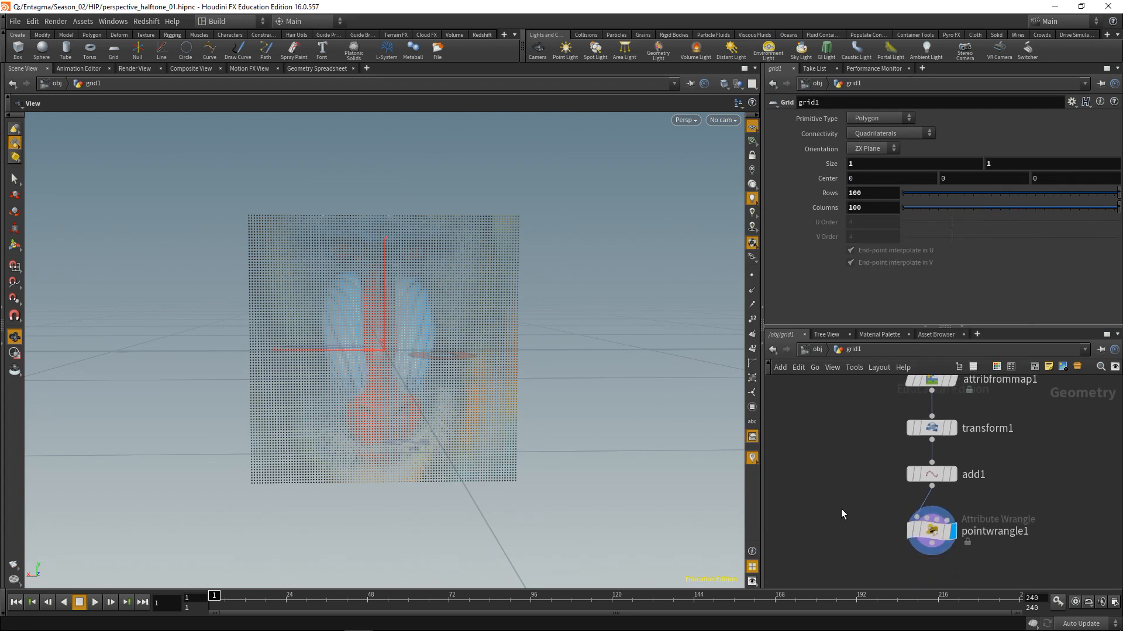
drag(841, 509, 962, 553)
right_click(870, 311)
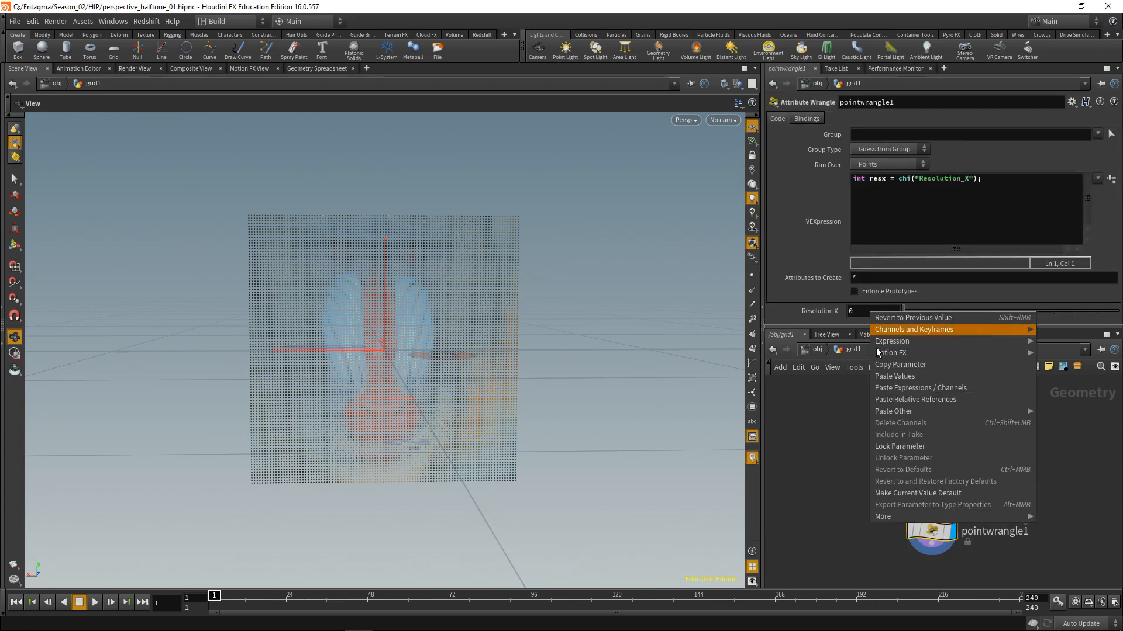
click(889, 401)
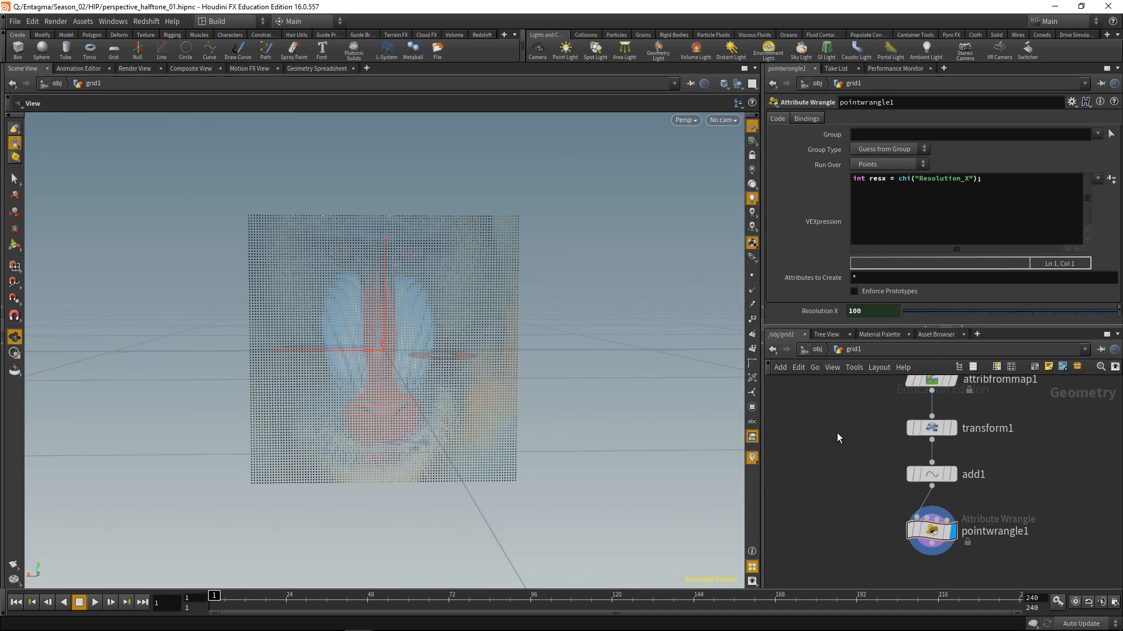
key(ctrl+s)
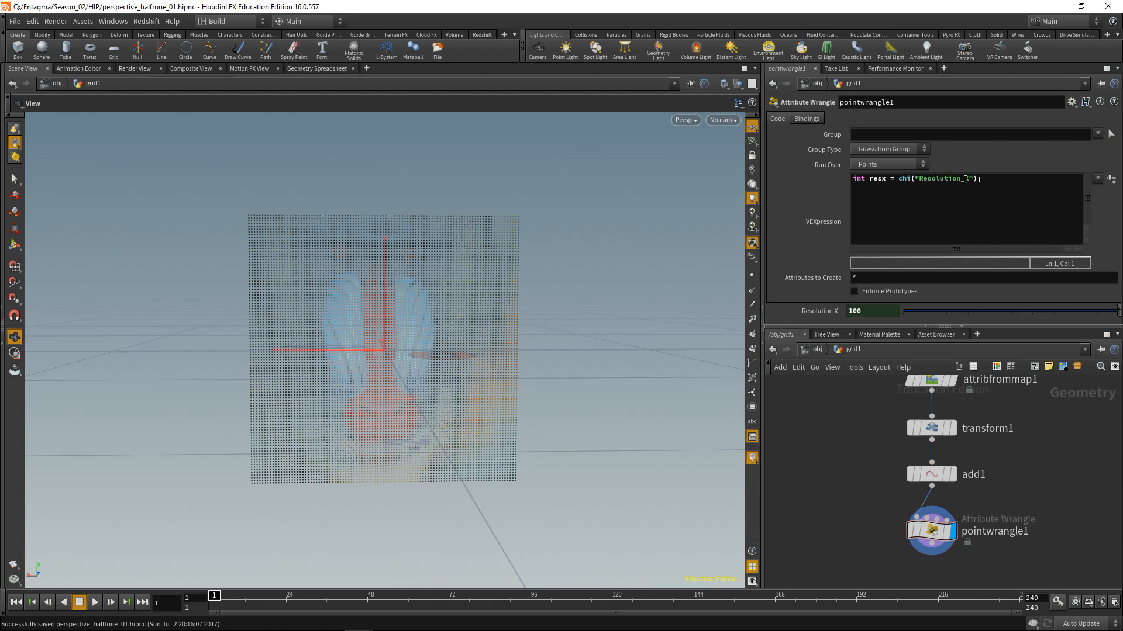
Add float sizex = chf("Size_X"); to the wrangle's VEXpression and create the matching Size X parameter.
click(997, 182)
key(Return)
text(float siz)
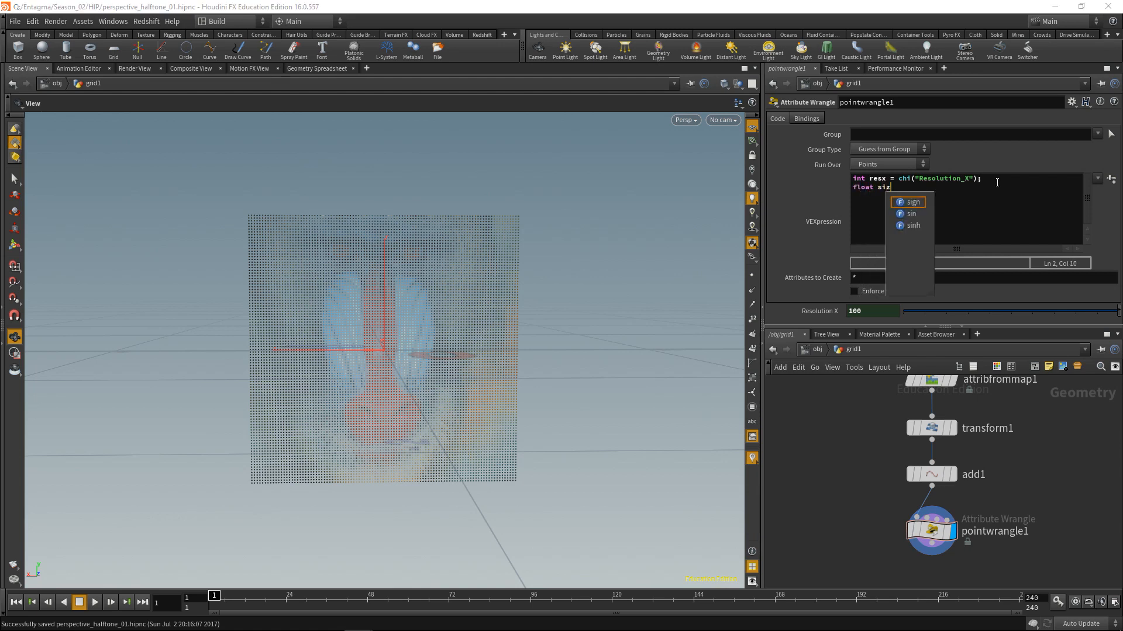
text(ex )
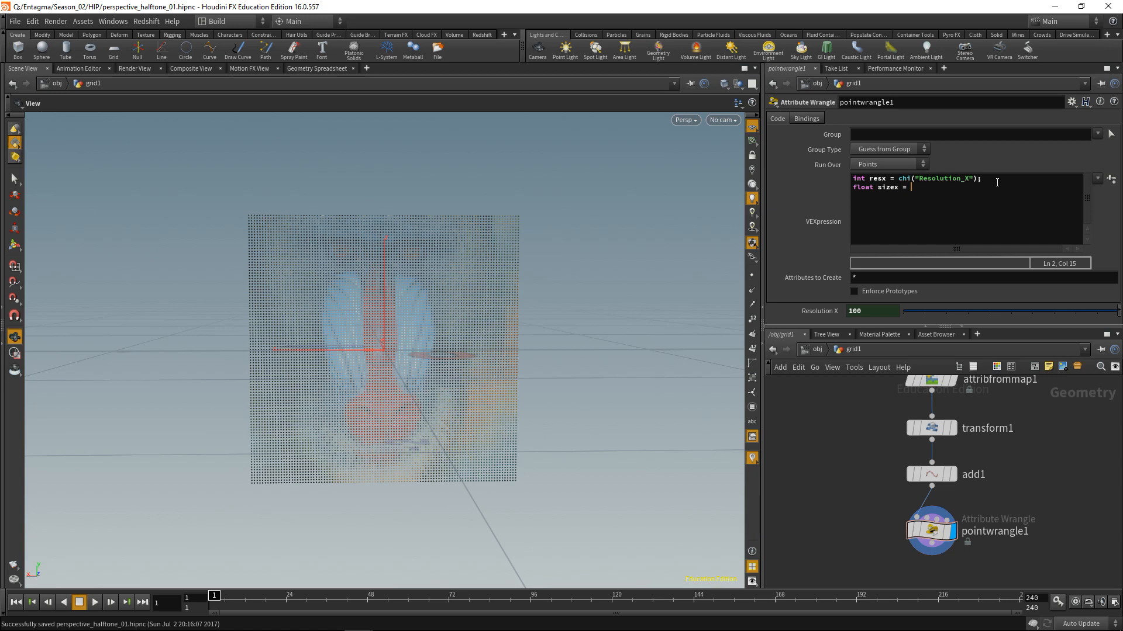
text(= chf();)
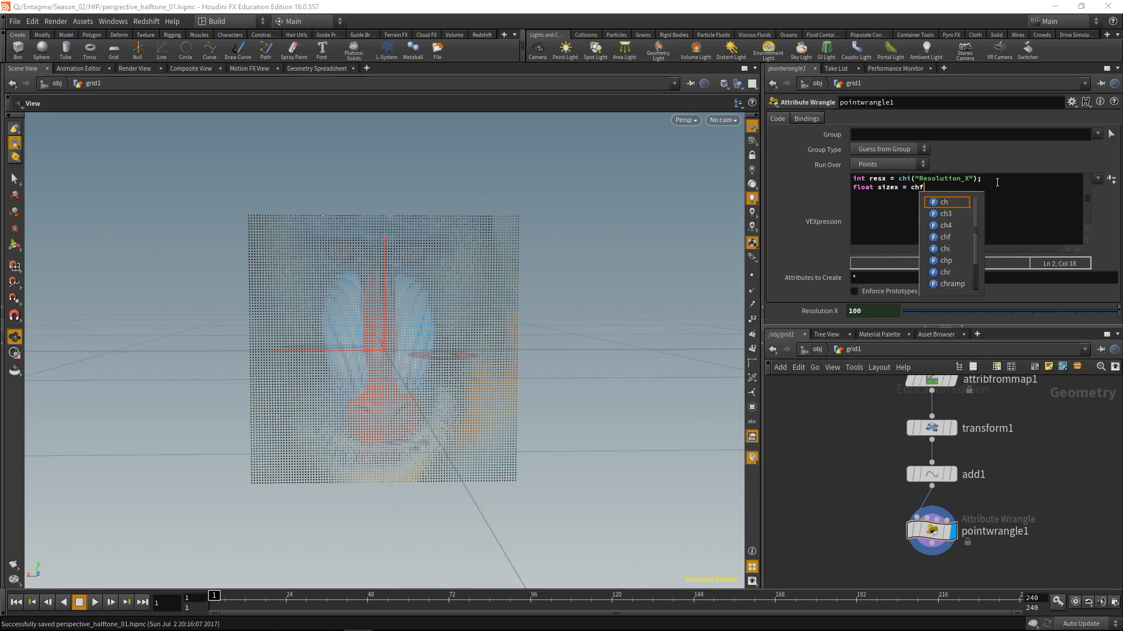
key(Left)
key(Left)
text(")
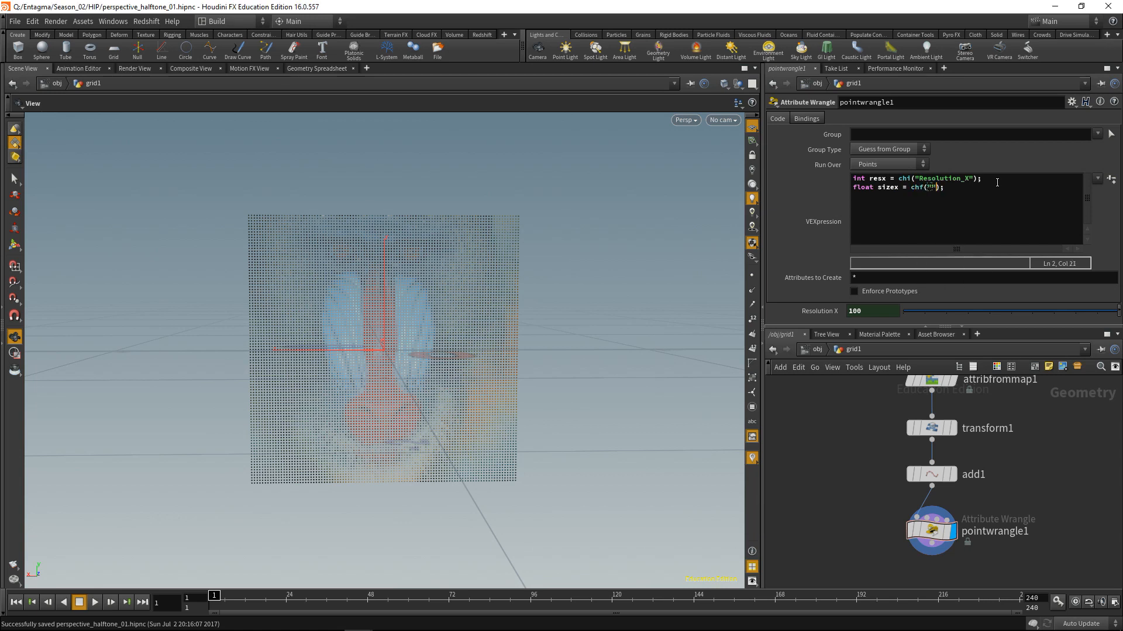
text(Size_X)
click(1111, 179)
Link pointwrangle1's Size X to the first Size value of grid1 by relative reference and save the scene.
middle_drag(855, 555, 860, 602)
click(934, 468)
right_click(883, 166)
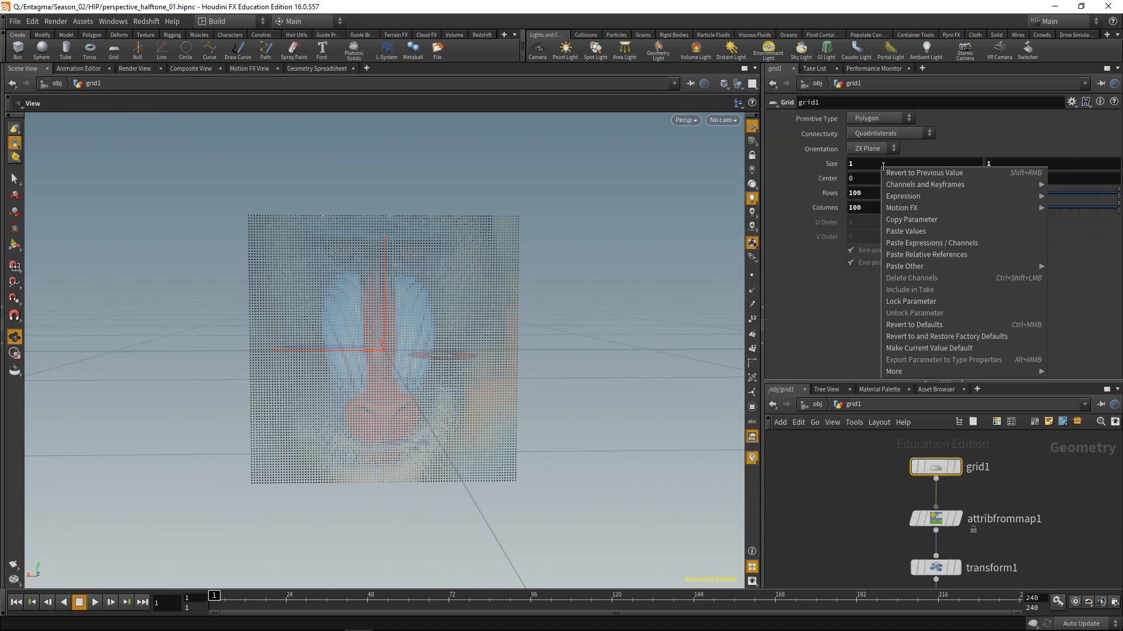
click(912, 219)
middle_drag(854, 506, 848, 364)
click(934, 529)
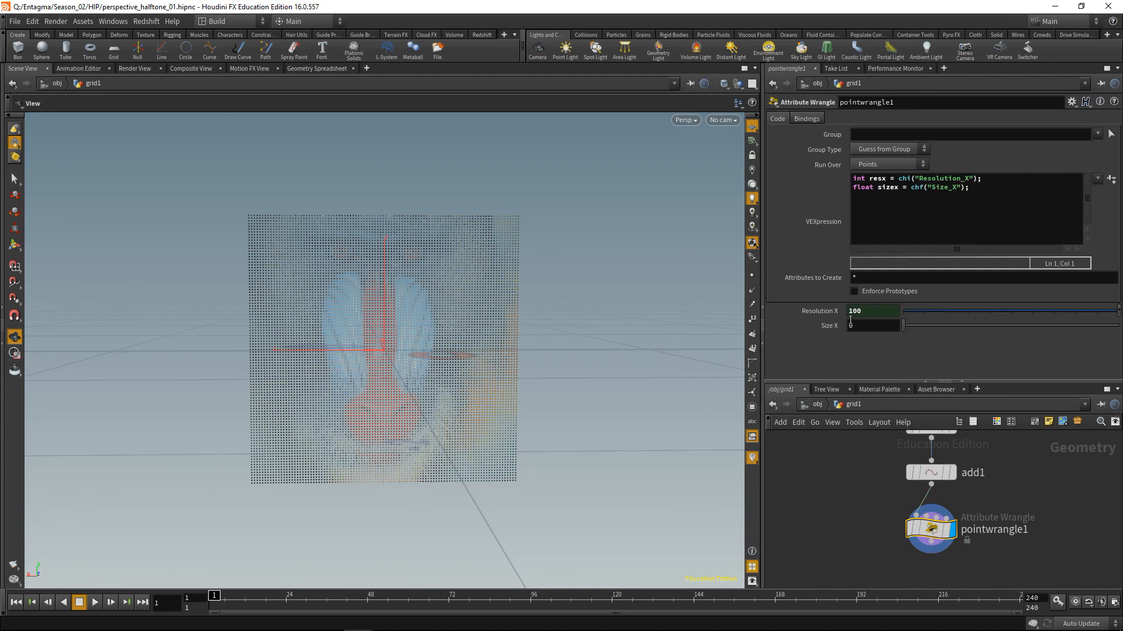
right_click(870, 326)
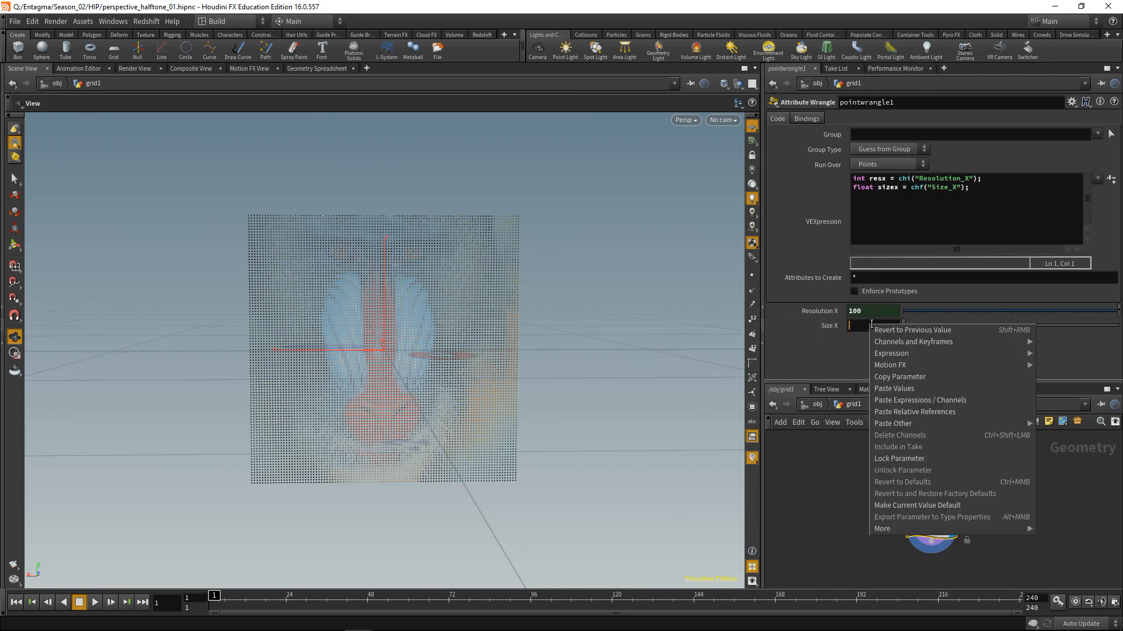
click(916, 411)
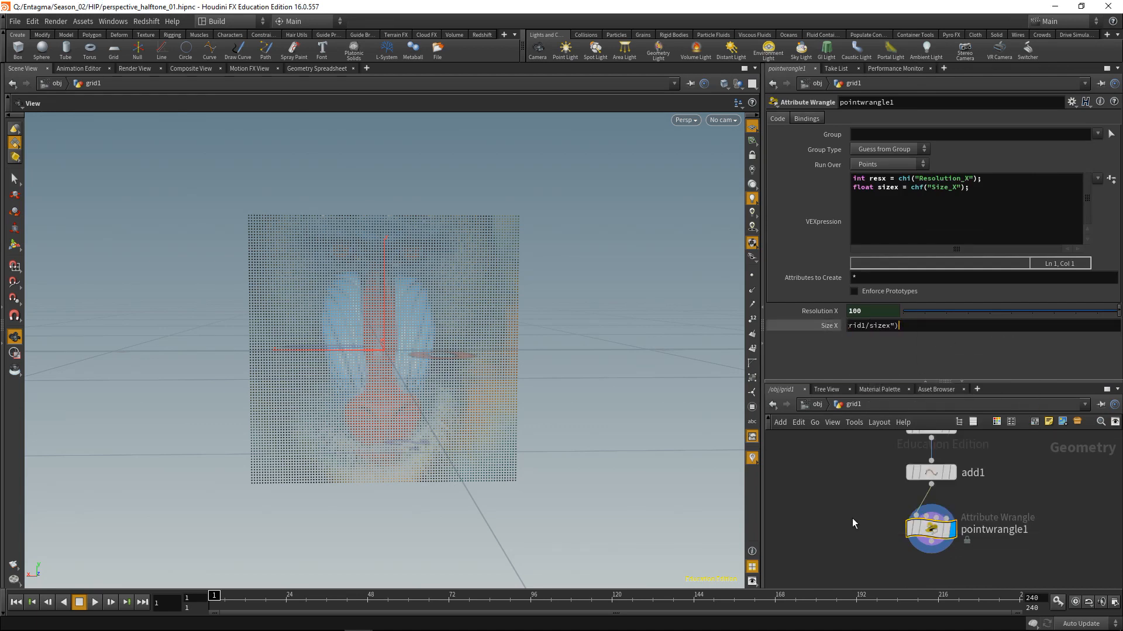
key(ctrl+s)
Add float scale = sizex / float(resx); after a blank line in the wrangle's VEXpression and save the scene.
click(986, 200)
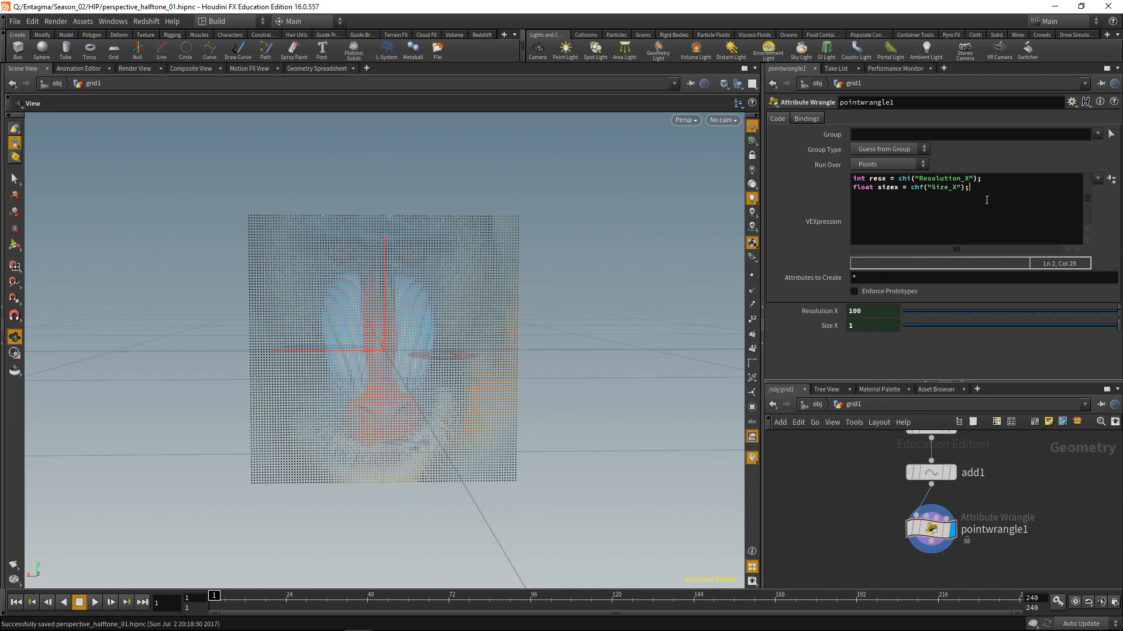
key(Return)
key(Return)
text(float scale = siz)
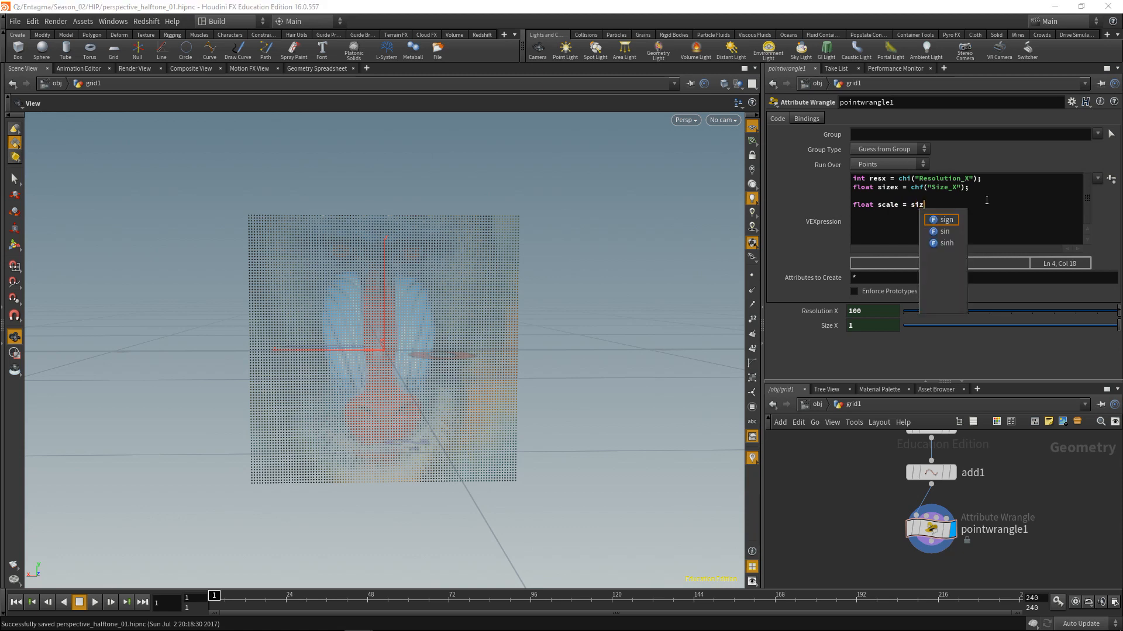
text(ex /)
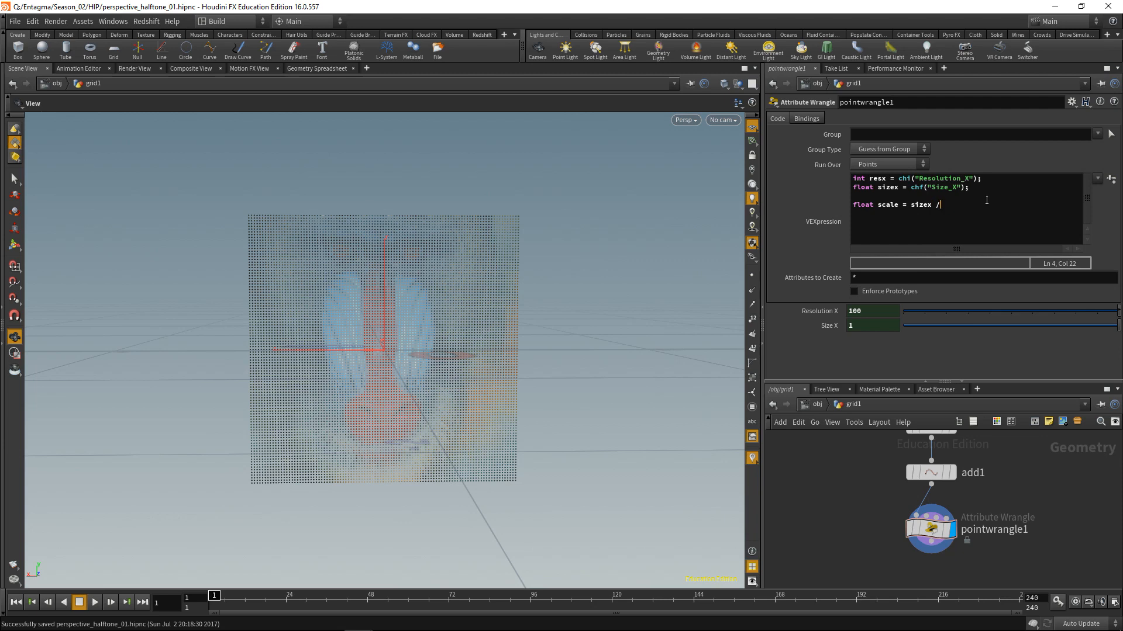
text( float())
key(BackSpace)
text(resx)
text(;)
key(ctrl+s)
Store the point colour in the wrangle code with the line vector col = v@Cd;.
key(Return)
text(vector col)
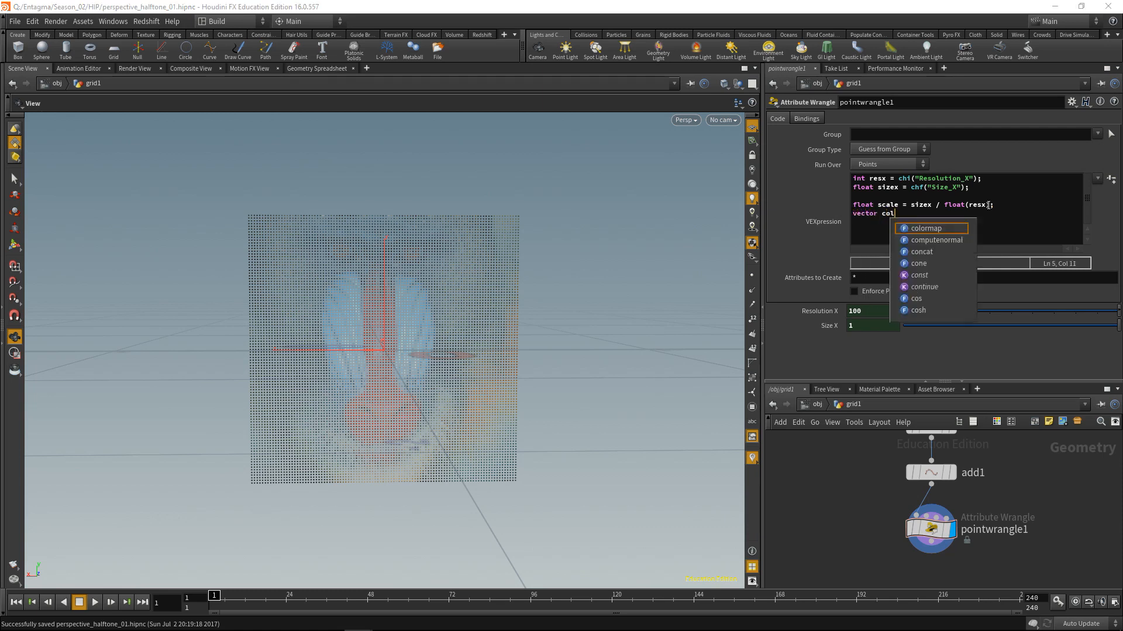
text( = v@Cd;)
key(Return)
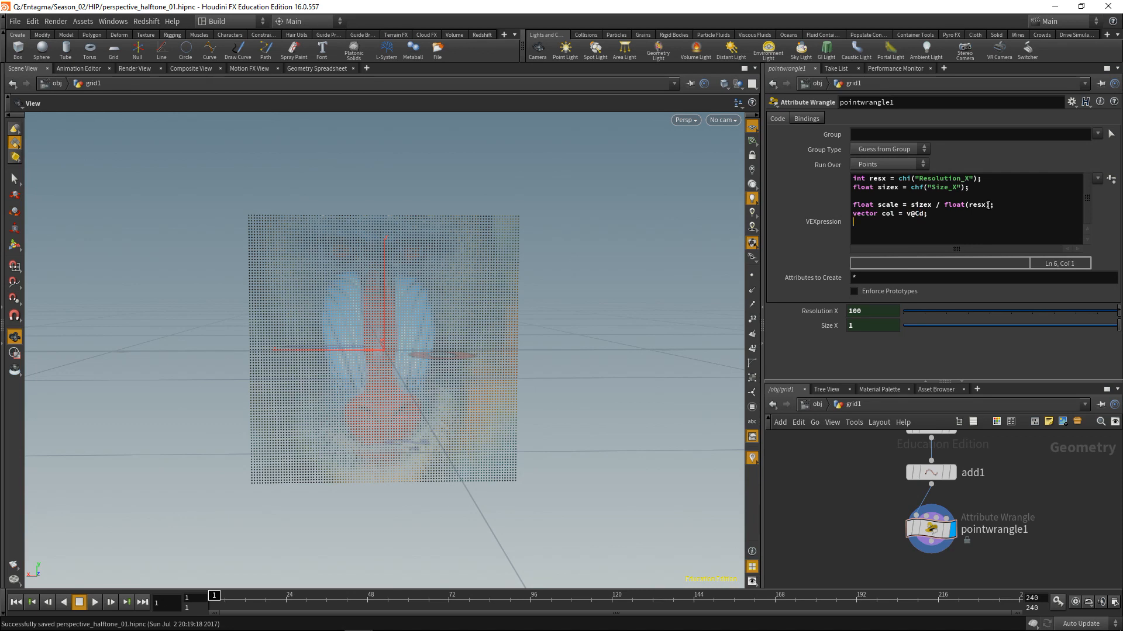
Average the colour channels in the wrangle with float grey = (col.r + col.g + col.b) / 3.0;.
text(float gre)
text(y)
text( = ;)
text((col.)
text(r + col.)
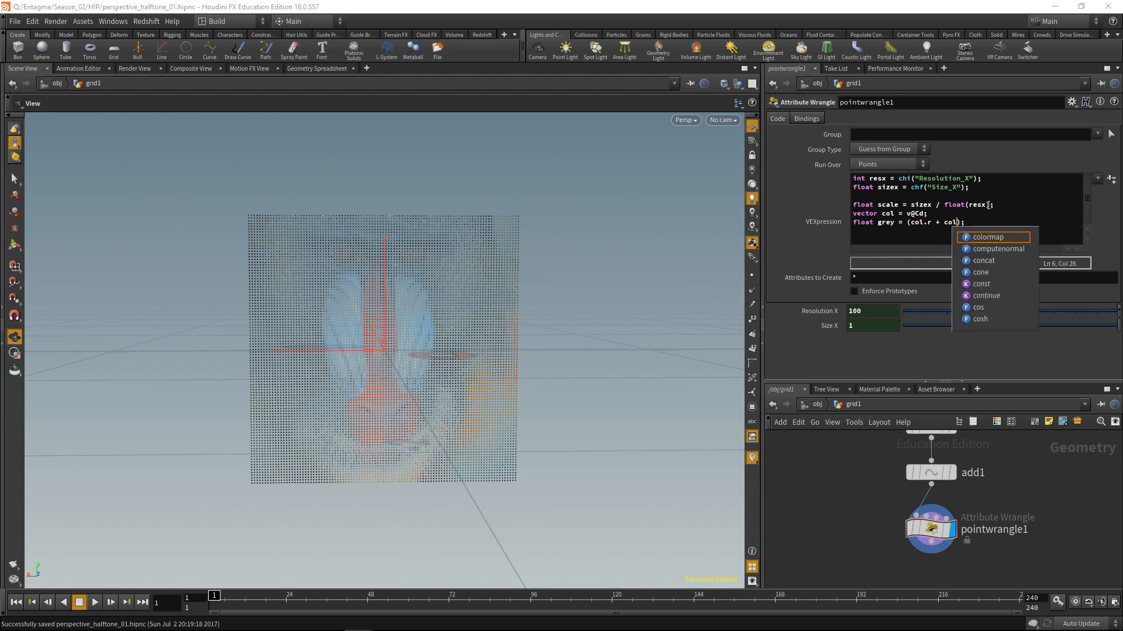
text(g + col.)
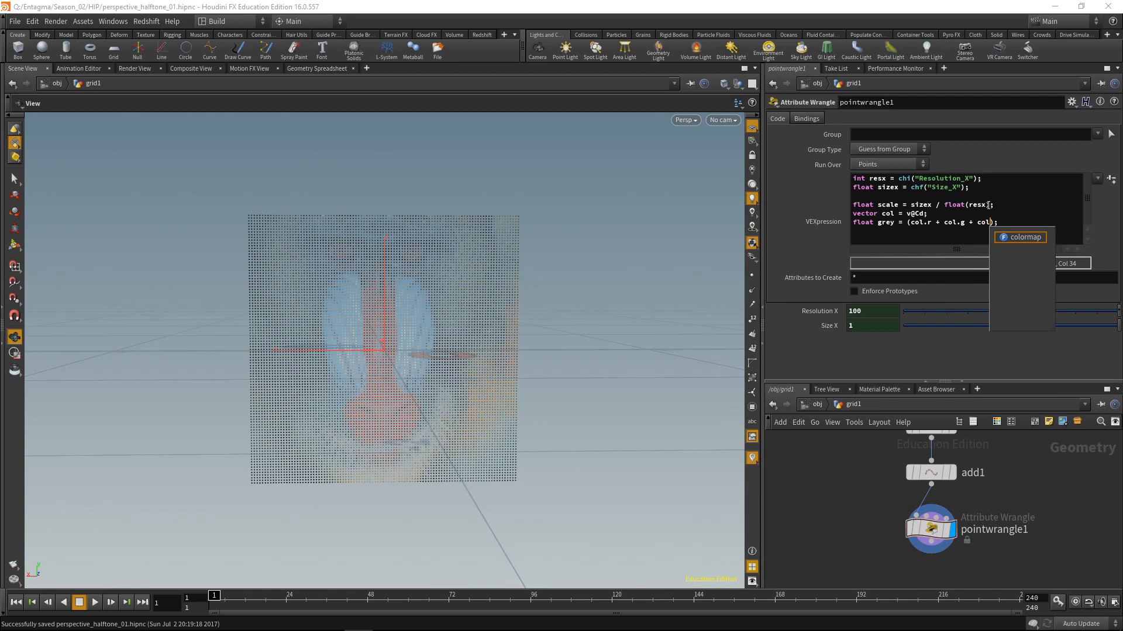
text(b))
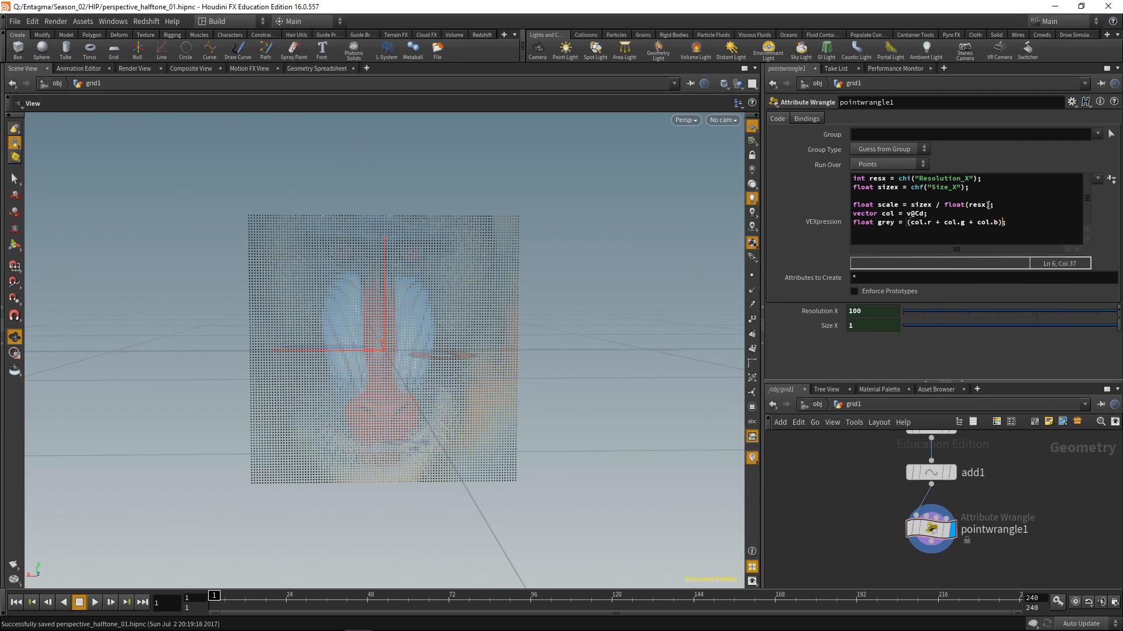
text( / 3.0)
key(End)
Add f@pscale = (1.0 - grey) * scale * 0.5; to the wrangle and check the pscale values in the Geometry Spreadsheet.
key(Return)
text(f@pcale)
text(s)
text( =)
text( ;)
text((1.0 )
text(- grey))
text( * scale *)
text( 0.5)
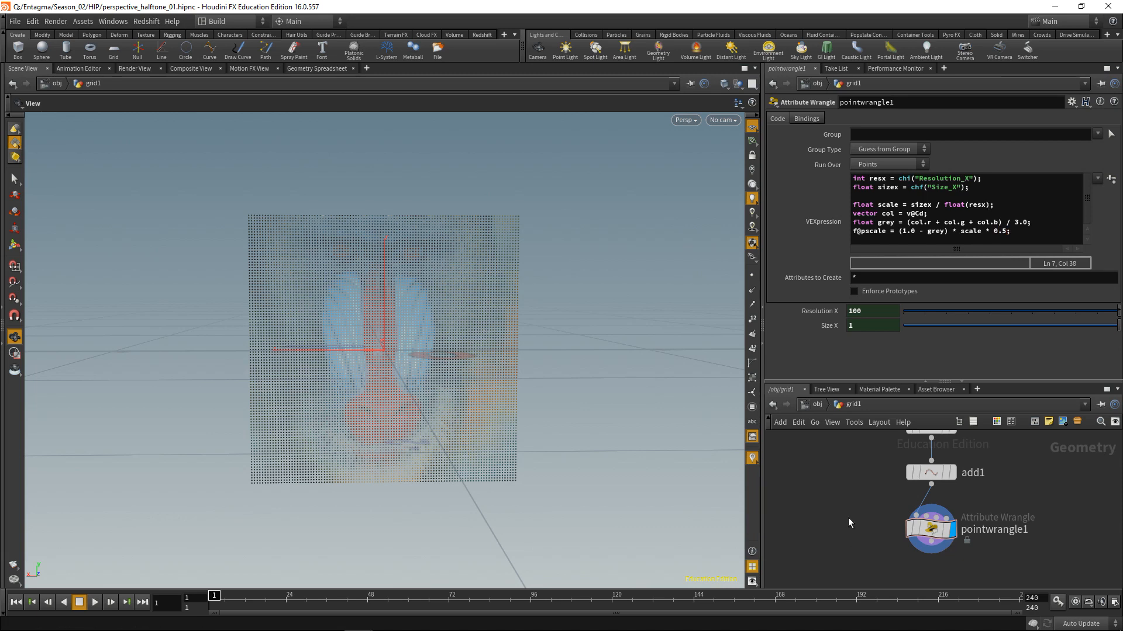
click(316, 69)
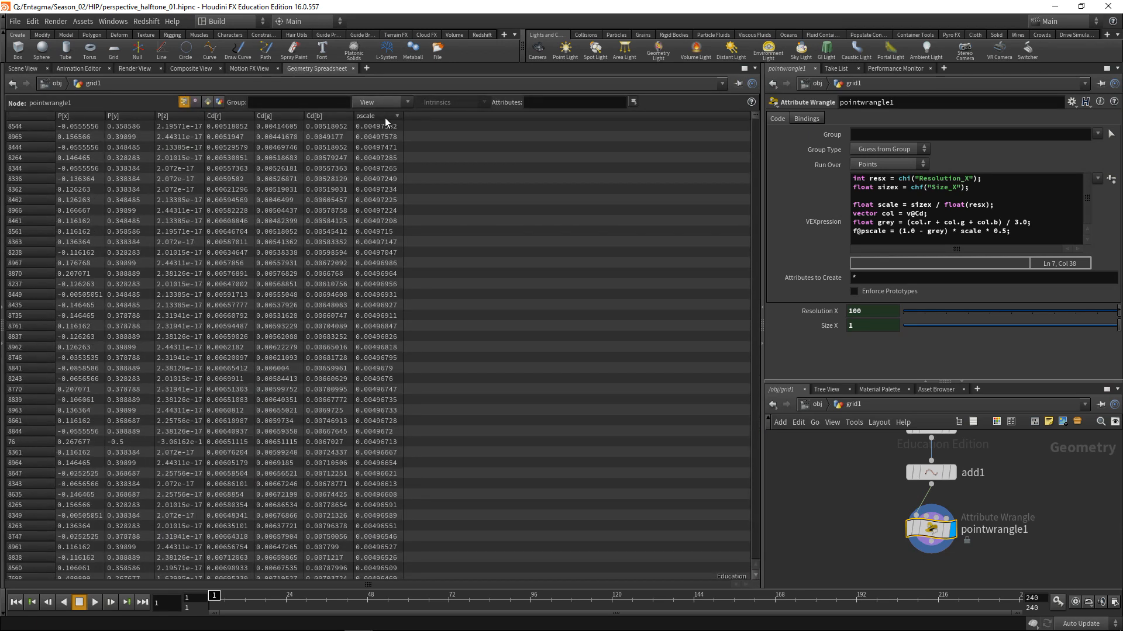
click(24, 69)
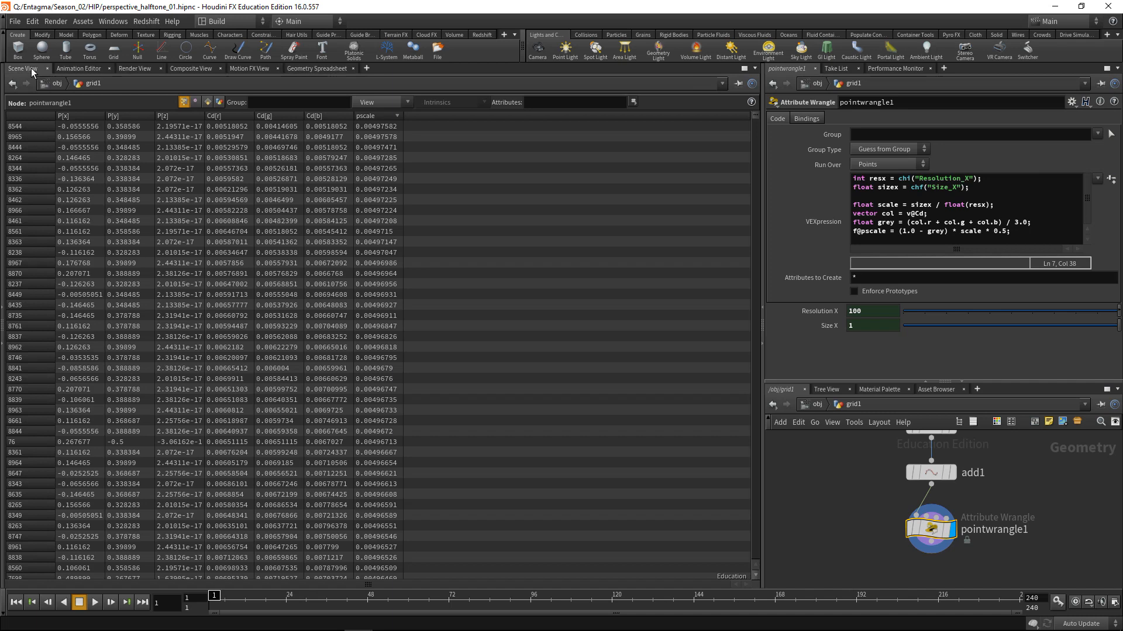
Add a Color node beside pointwrangle1 and set its constant colour to black (0, 0, 0).
key(Tab)
text(color)
key(Return)
click(858, 496)
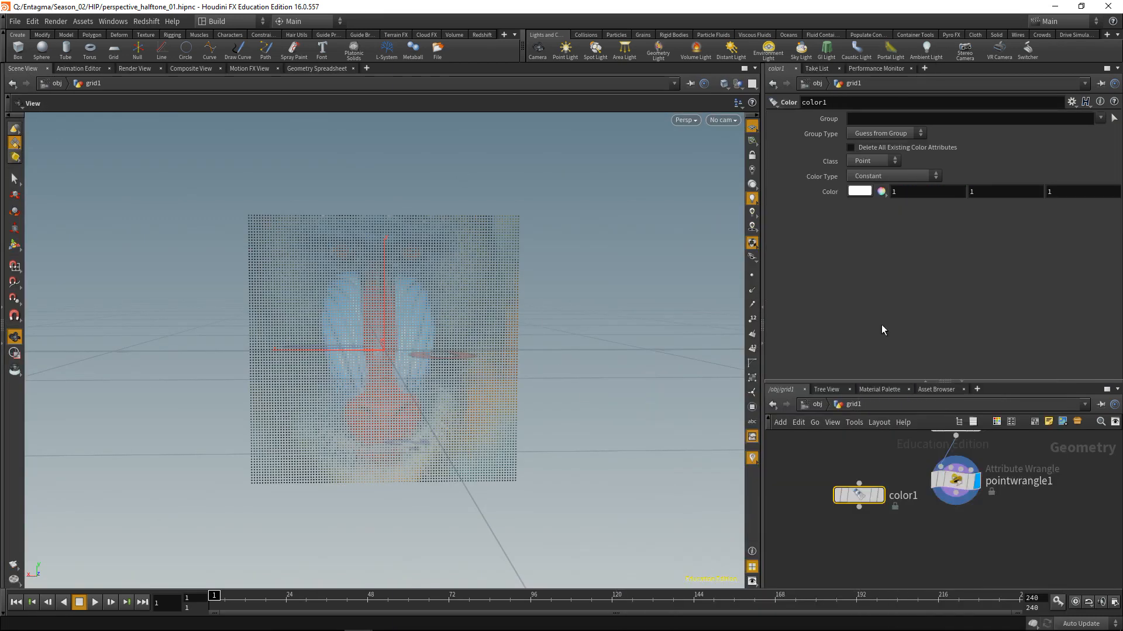
click(864, 193)
drag(874, 250, 857, 252)
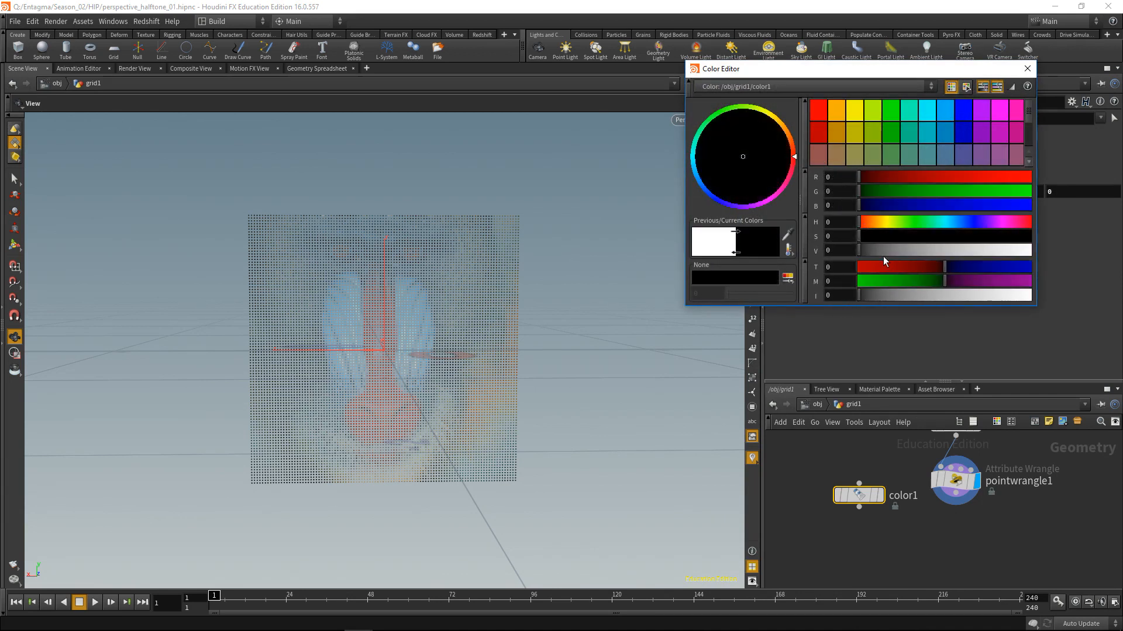
click(1030, 68)
Connect color1 to pointwrangle1's output, place it directly below the wrangle and display it.
click(956, 494)
click(859, 485)
drag(889, 500, 987, 534)
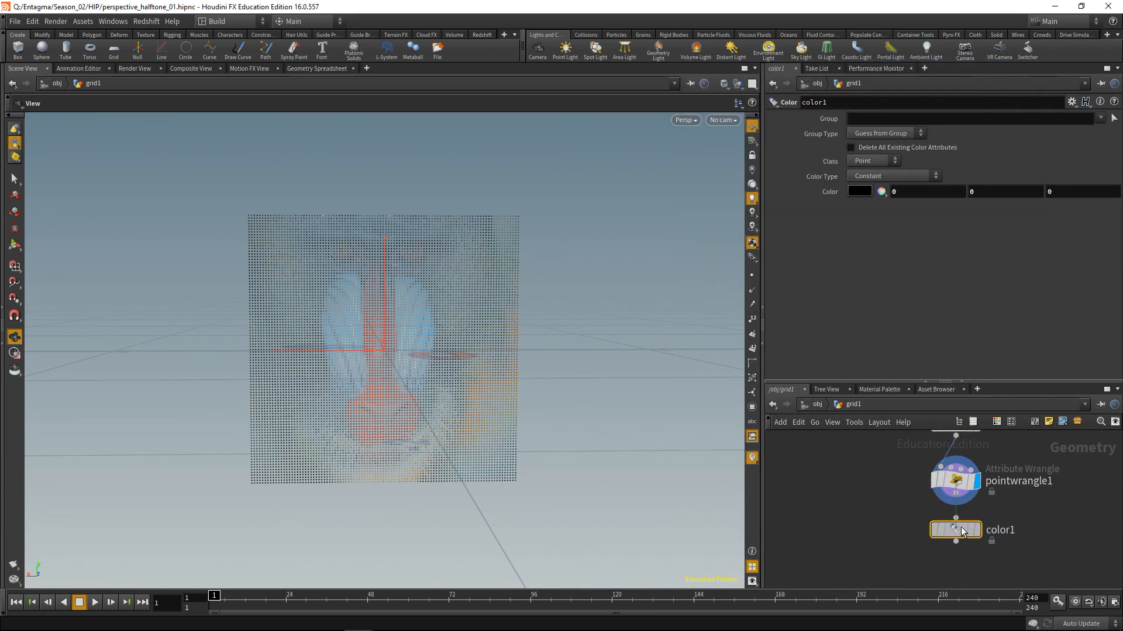
click(978, 529)
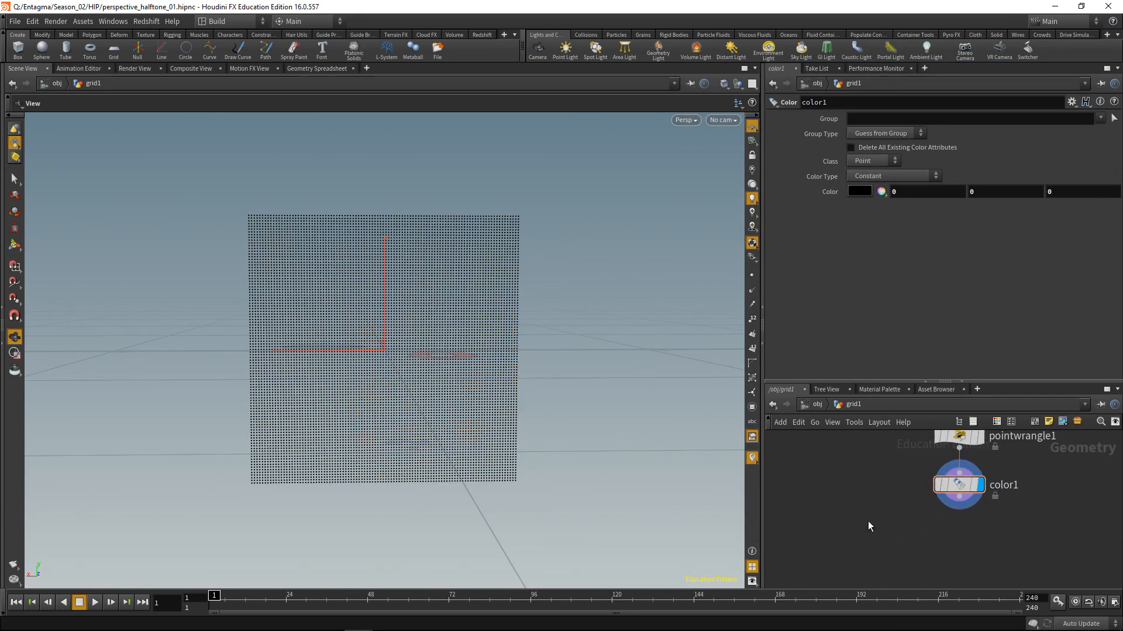
Add a Copy to Points node below color1 and feed color1 into its second input.
key(Tab)
text(copy)
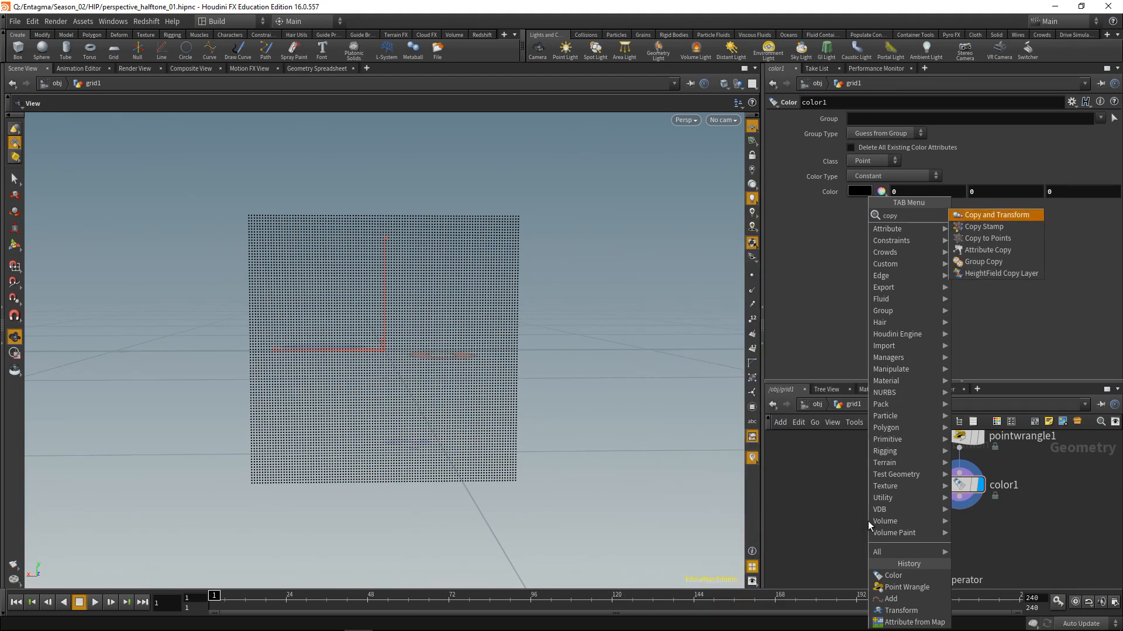
text(to)
key(Return)
click(867, 521)
click(959, 497)
click(878, 509)
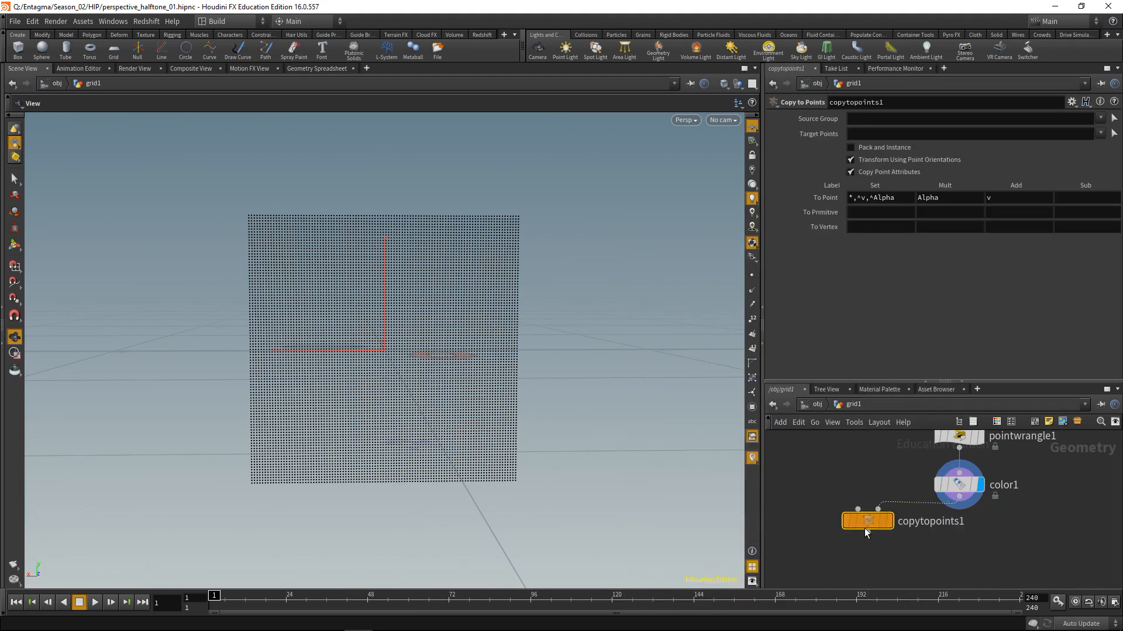
drag(864, 528, 910, 549)
Add a Sphere node and connect it to the first input of copytopoints1.
key(Tab)
text(sph)
key(Return)
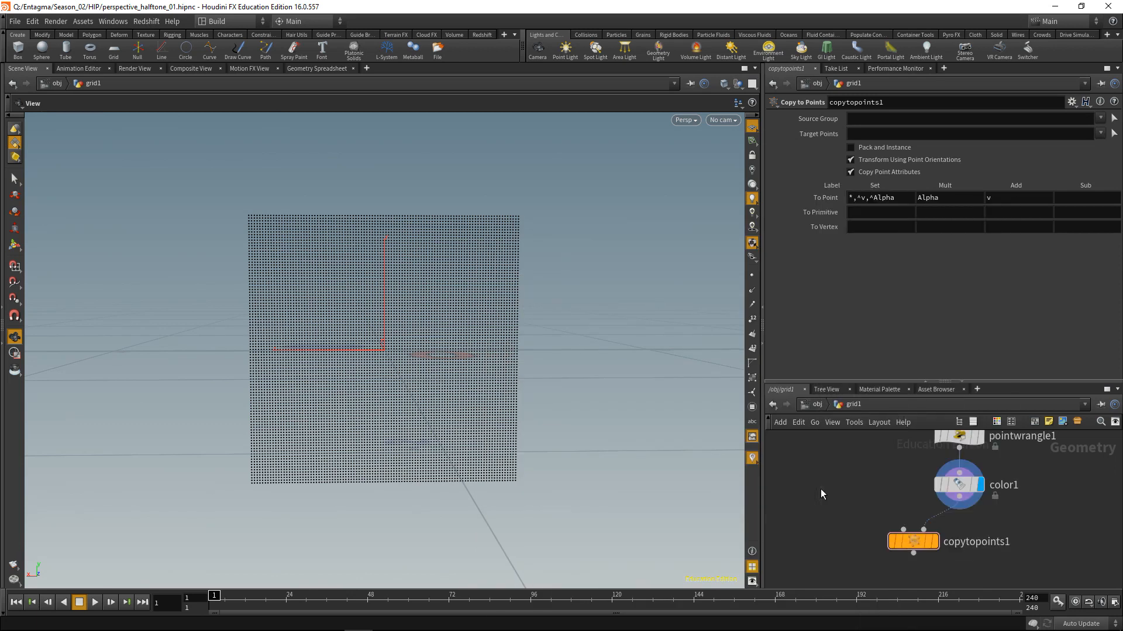
click(820, 488)
drag(820, 496, 903, 529)
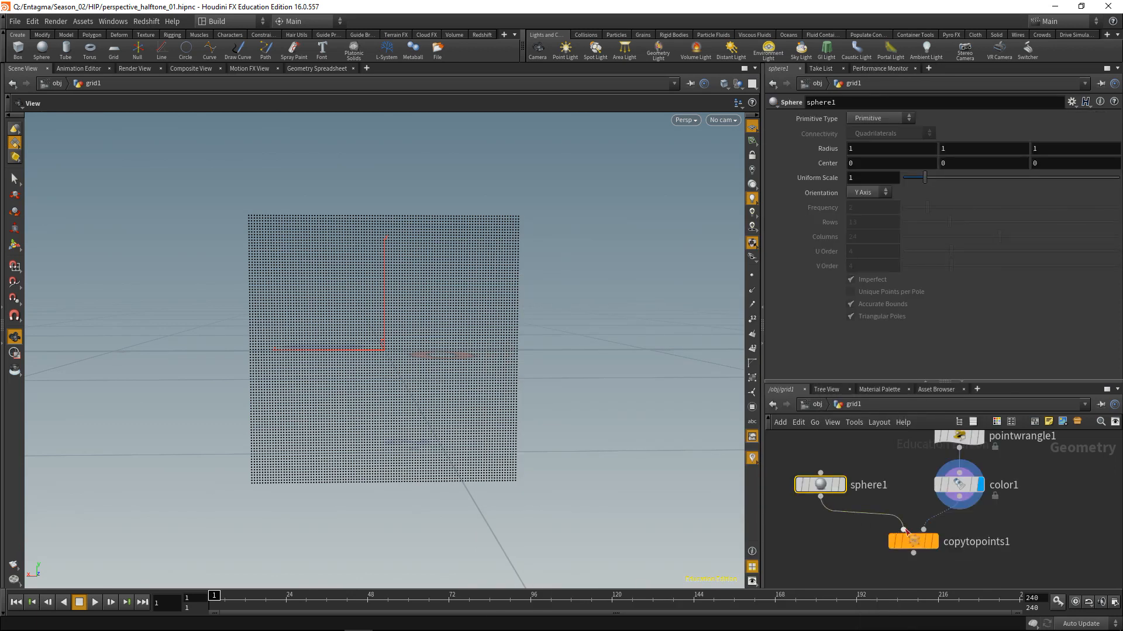
Display copytopoints1 and save the scene.
click(936, 543)
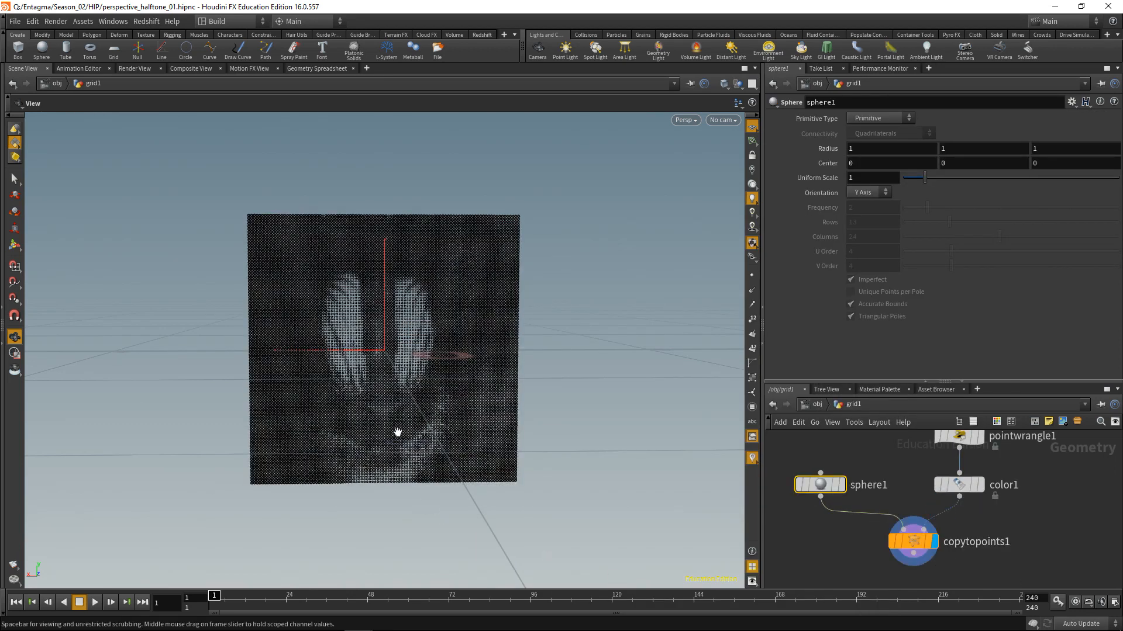
mouse_move(371, 427)
right_down()
mouse_move(585, 318)
mouse_move(539, 328)
mouse_move(430, 309)
mouse_move(353, 420)
right_up()
key(ctrl+s)
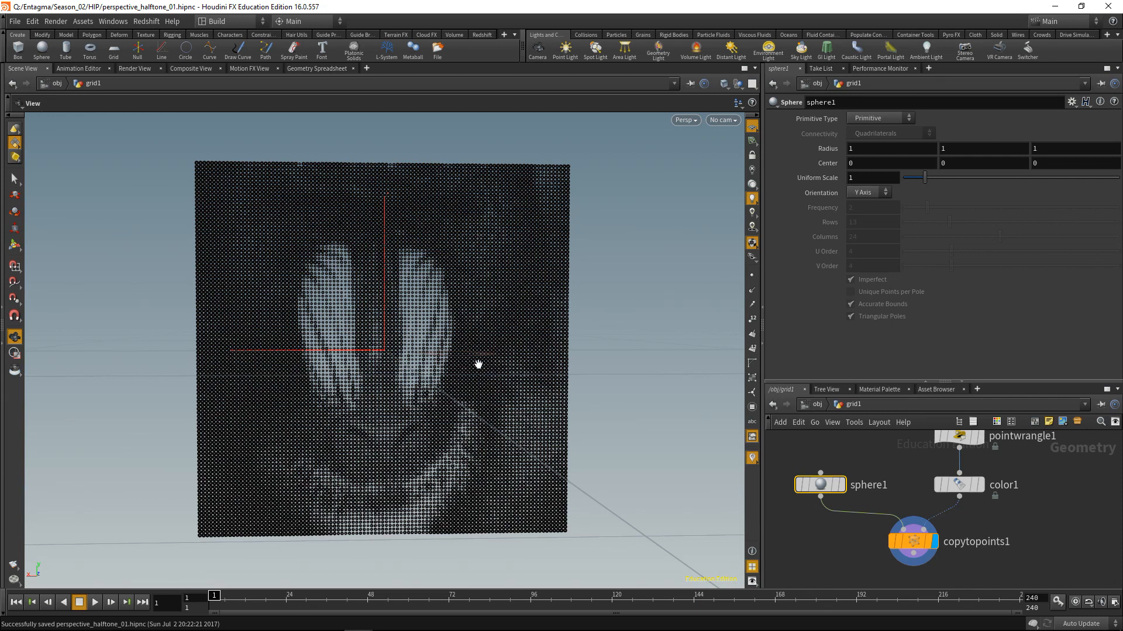
Go up to the object level and create a camera from the current view.
click(817, 404)
click(851, 518)
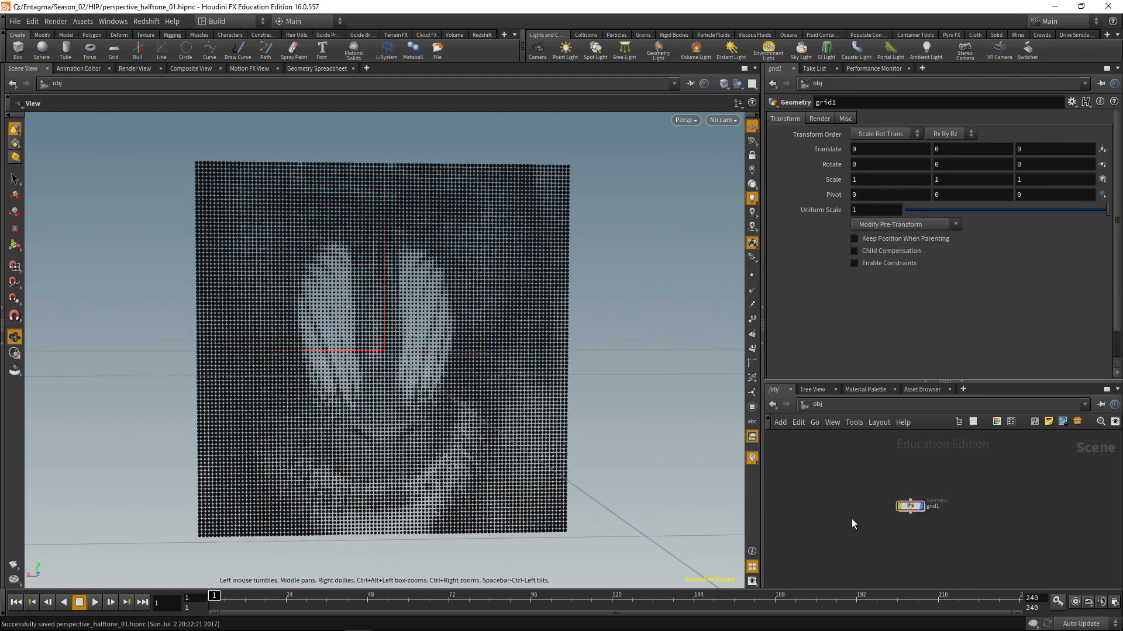
ctrl+click(536, 50)
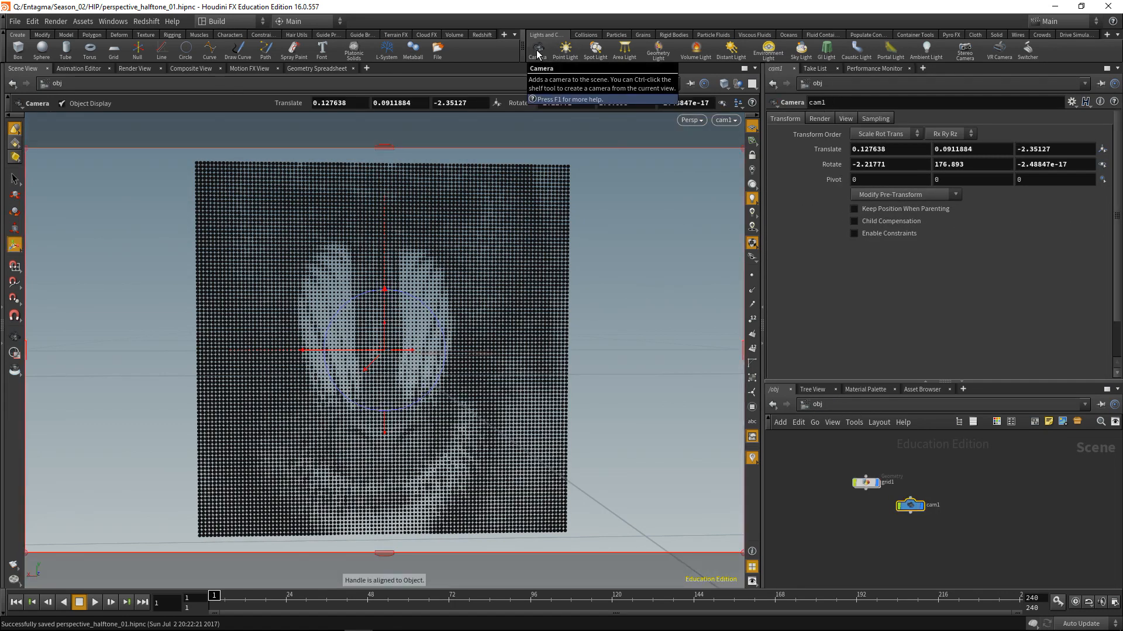
drag(917, 529, 905, 544)
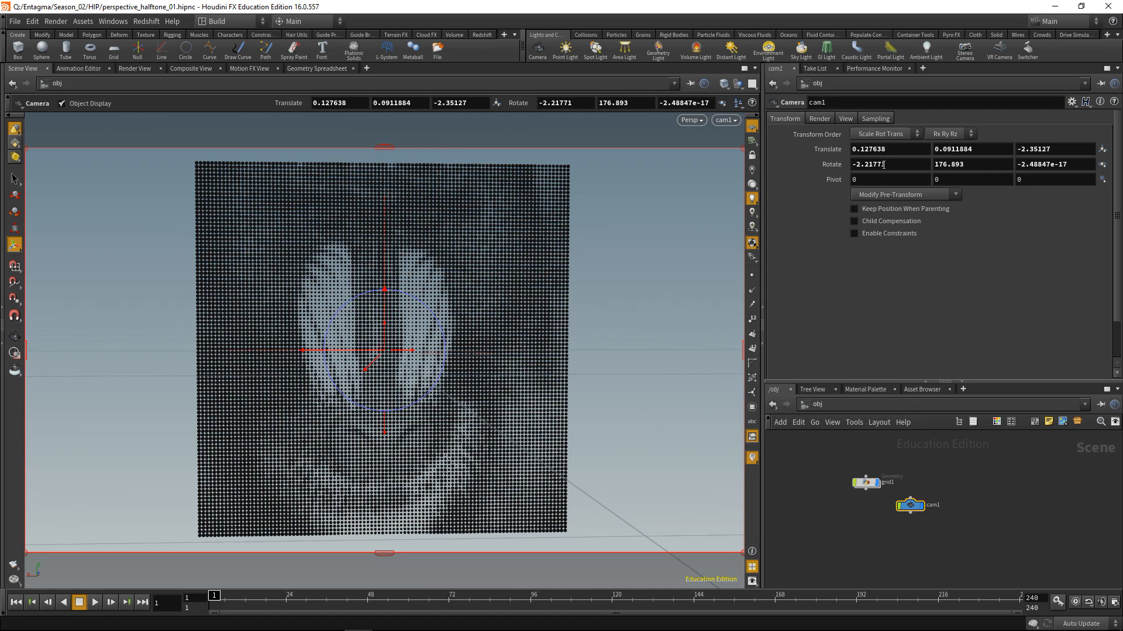
Set cam1's Translate values to 0, 0 and -2.5.
text(0)
key(Tab)
text(0)
key(Tab)
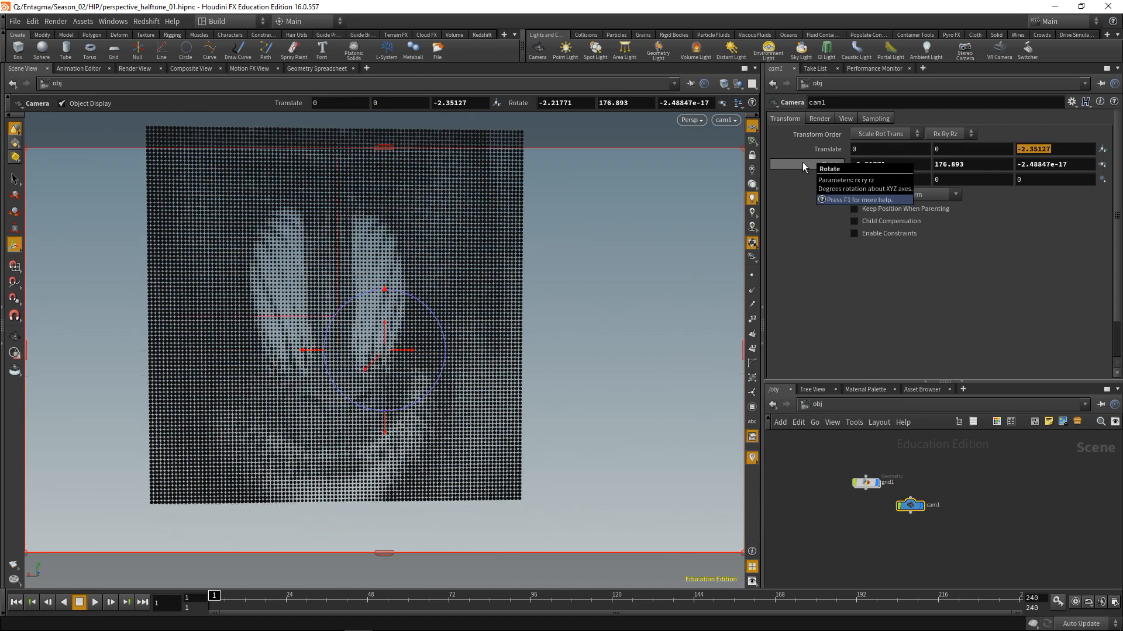
text(-2.5)
key(Tab)
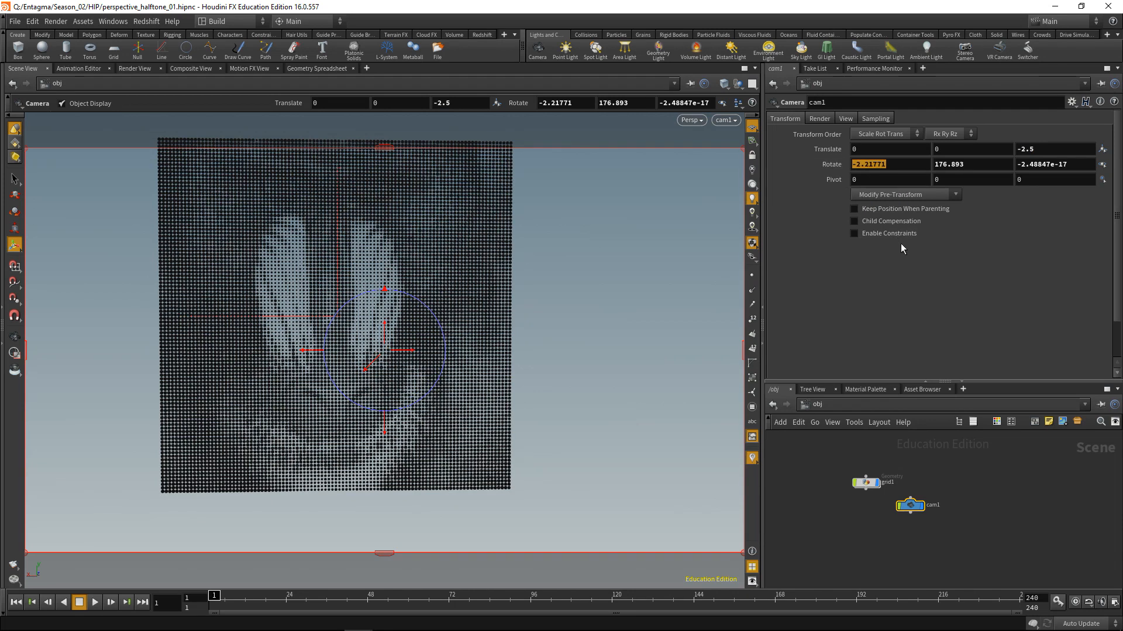
Set cam1's Rotate values to 0, 180 and 0 and save the scene.
text(0)
key(Tab)
text(180)
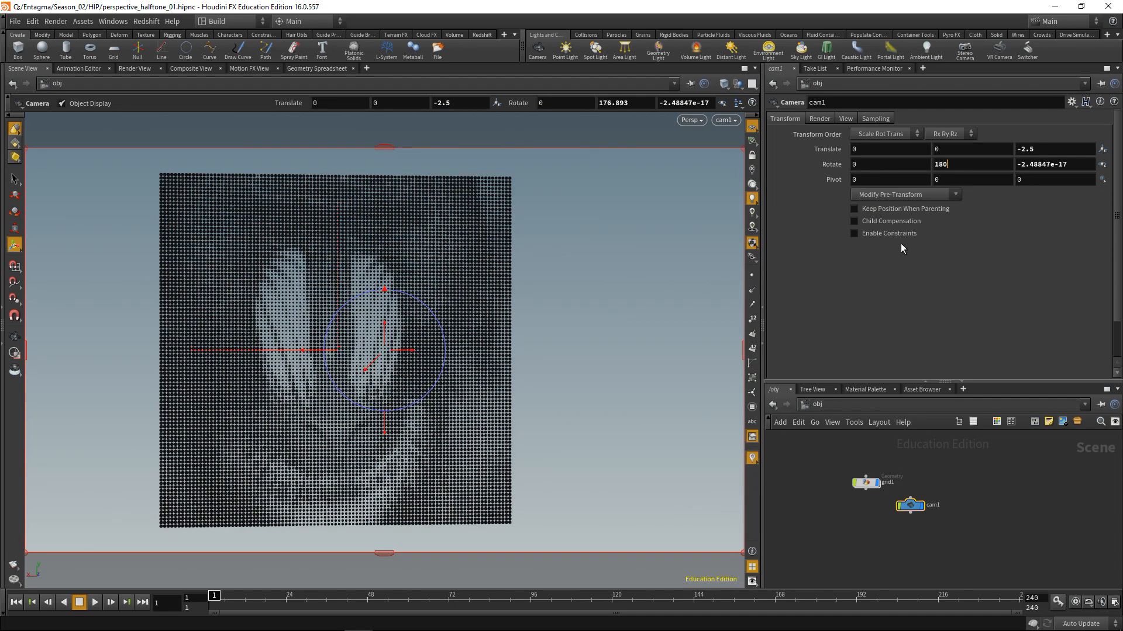
key(Tab)
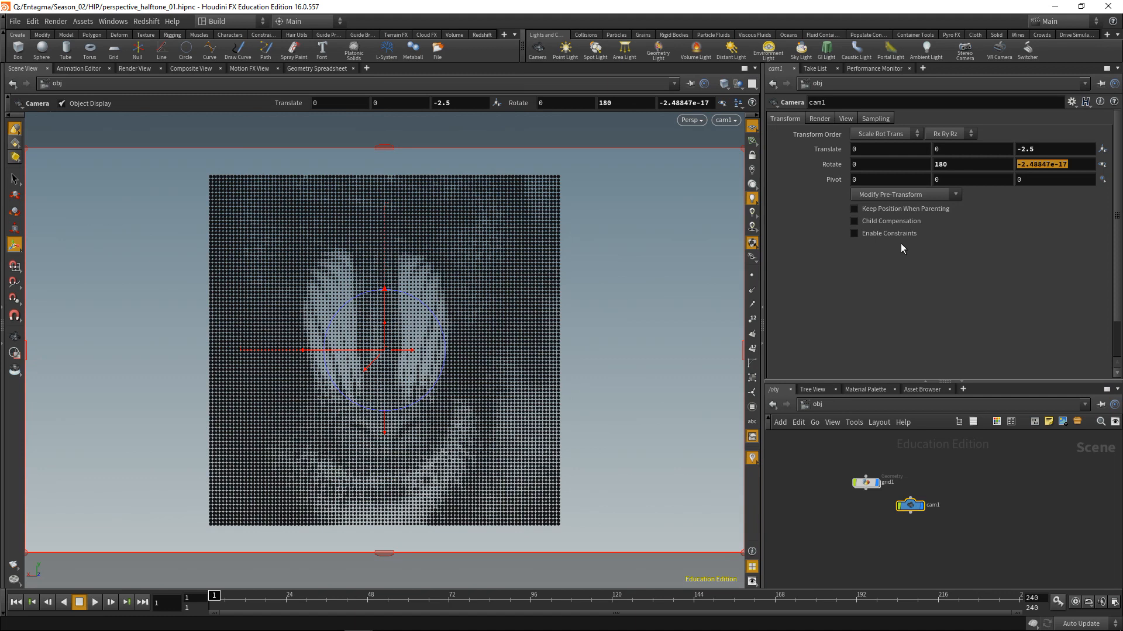
text(0)
key(Return)
key(ctrl+s)
Enter grid1's network and insert a new Point Wrangle between pointwrangle1 and color1.
drag(828, 532, 876, 461)
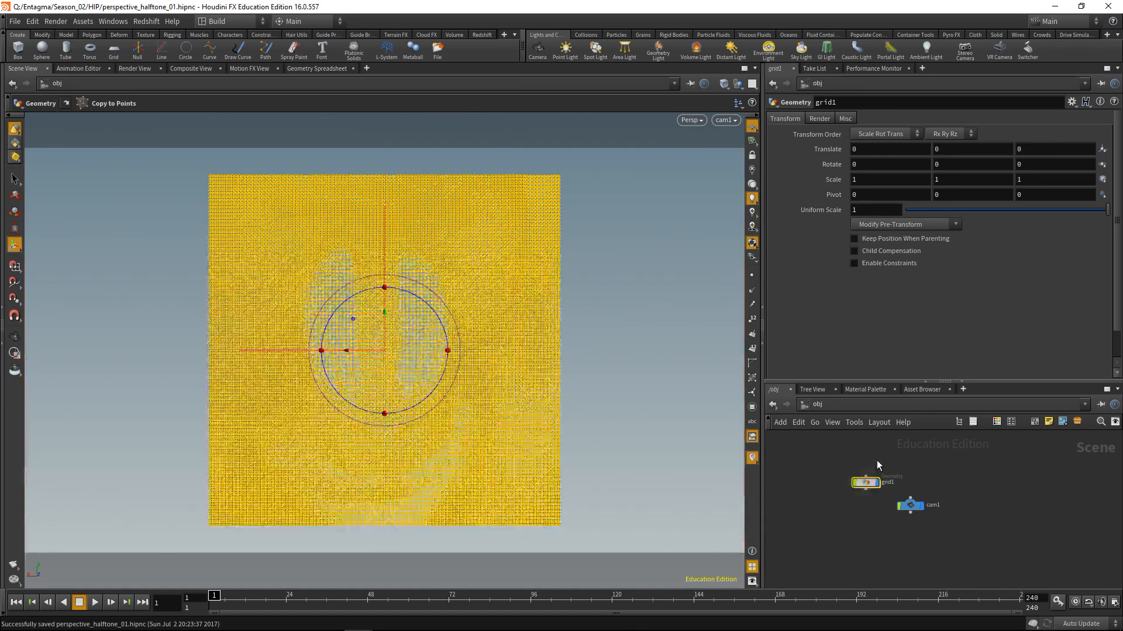
key(Return)
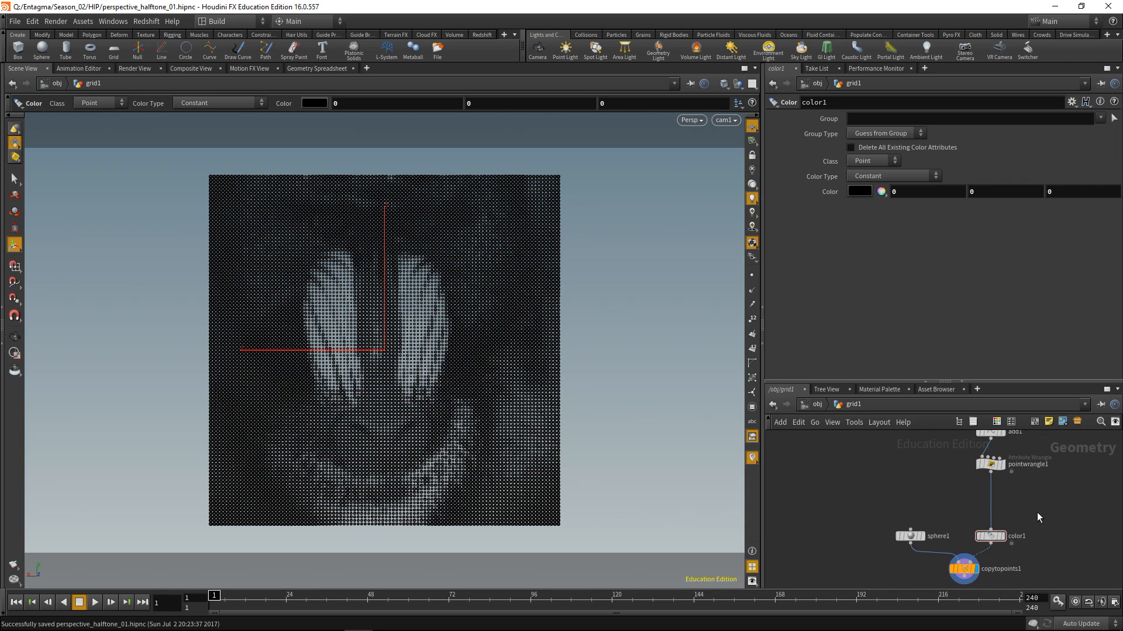
key(Tab)
text(pointw)
key(Return)
click(1037, 513)
drag(1037, 513, 990, 498)
Write vector campos = chv("Cam_Position"); in pointwrangle2's VEXpression and create the matching parameter.
click(879, 196)
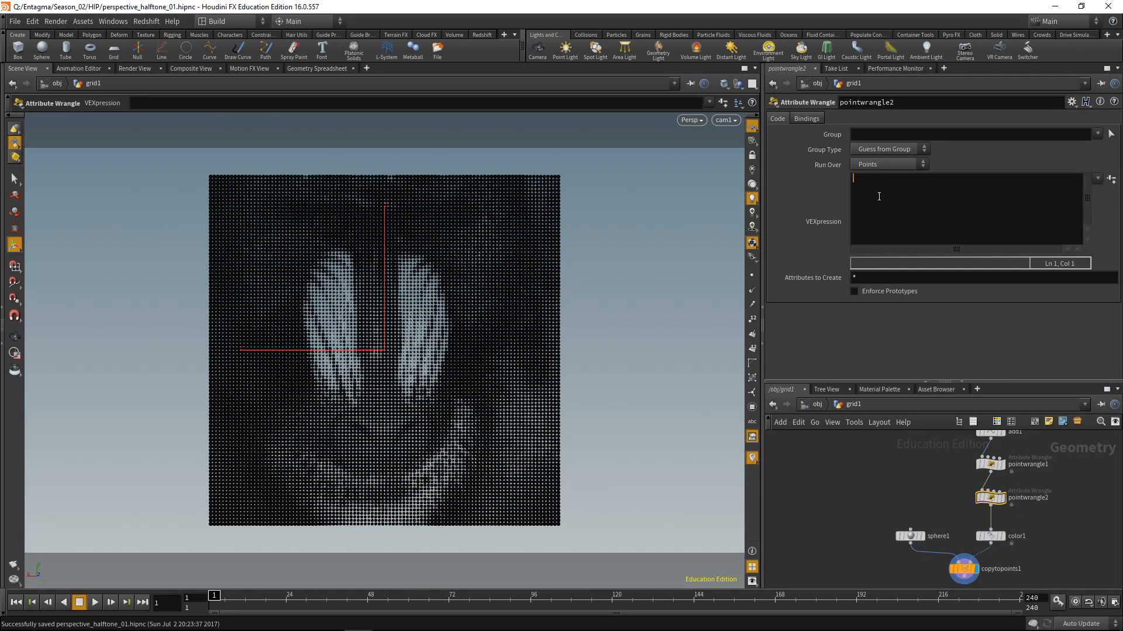
text(vecto)
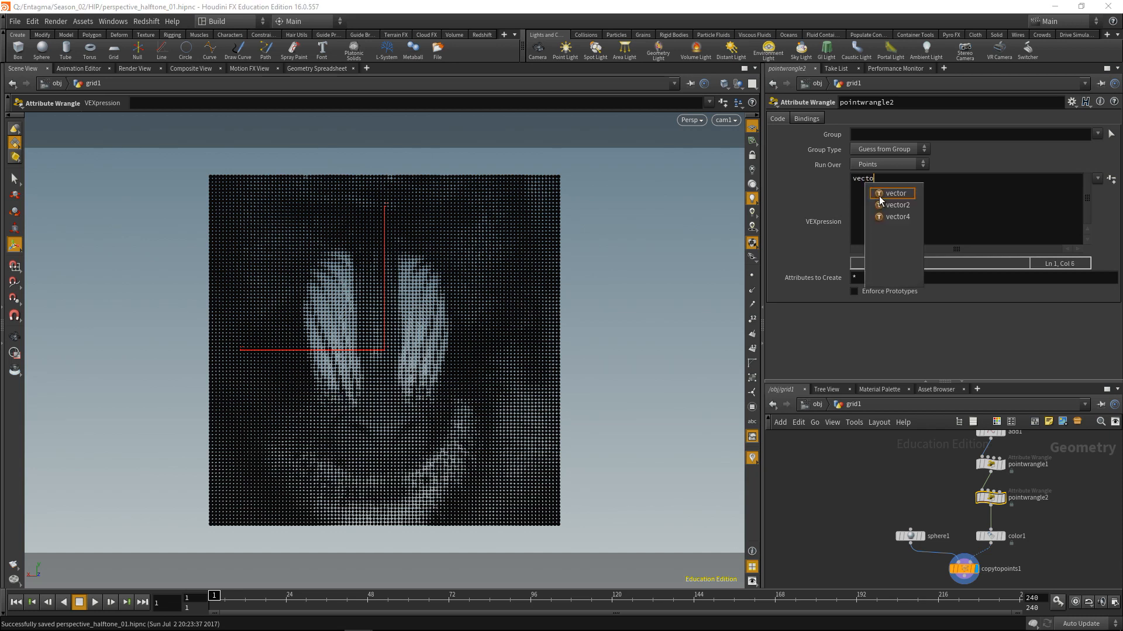
text(r campos = chv();)
key(Left)
key(Left)
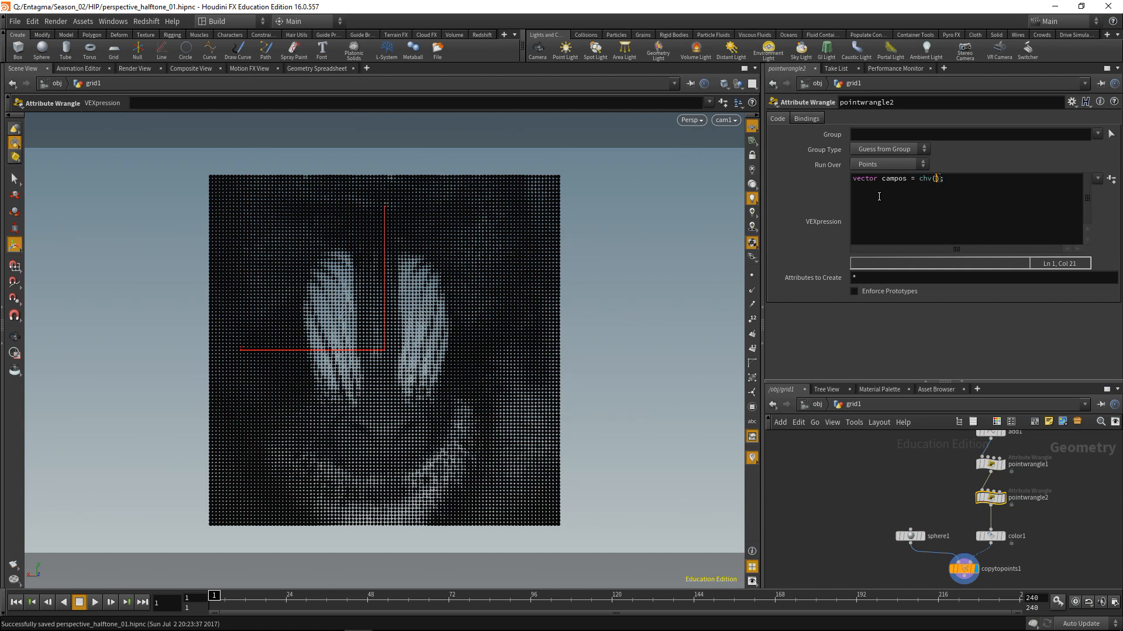
text("Cam_Position)
click(1111, 180)
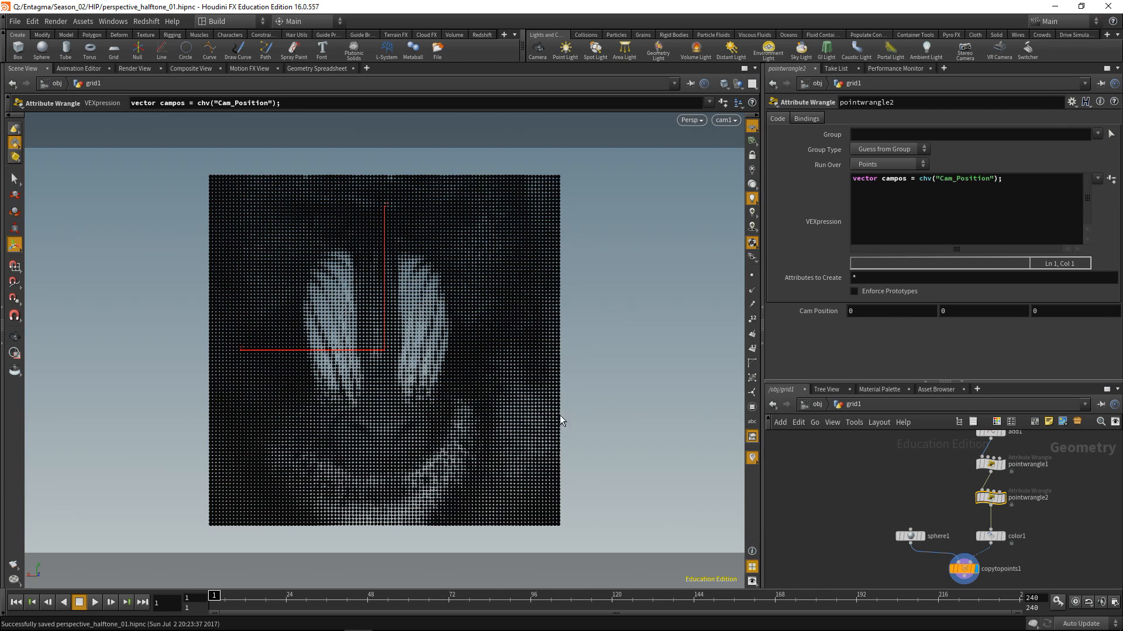
Copy cam1's Translate parameter and paste it as a channel reference into pointwrangle2's Cam Position.
click(816, 404)
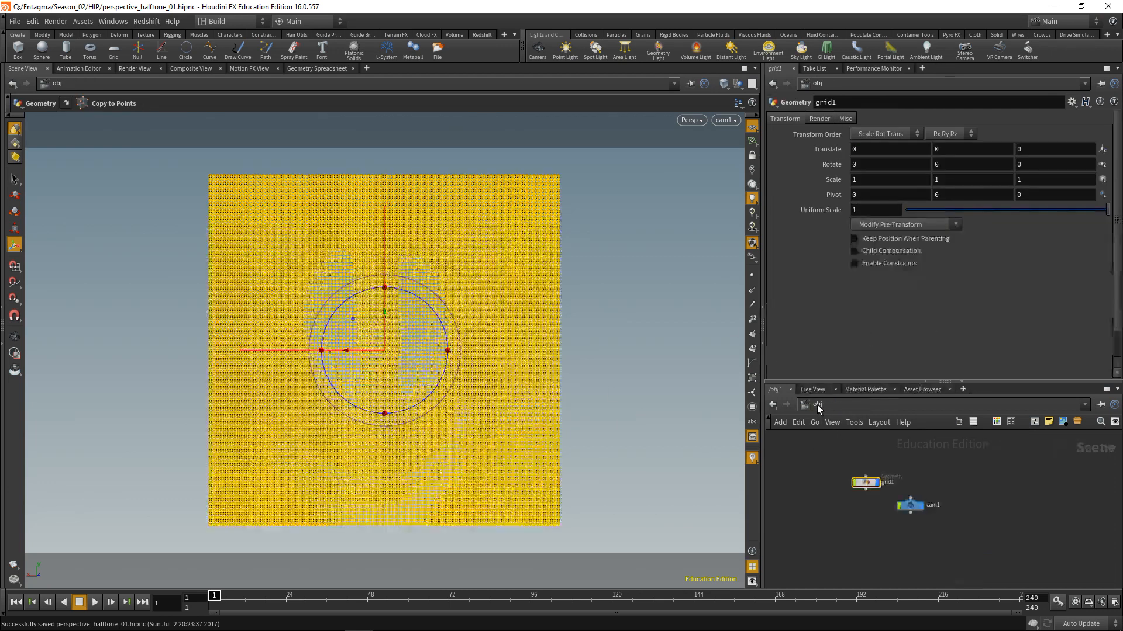
click(909, 505)
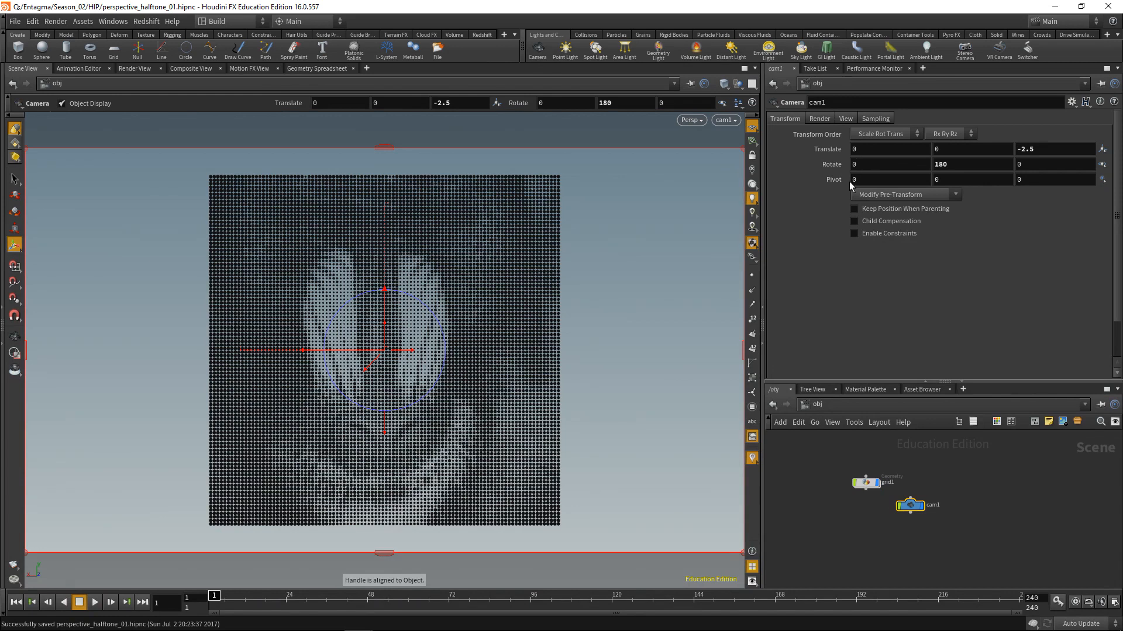
right_click(832, 149)
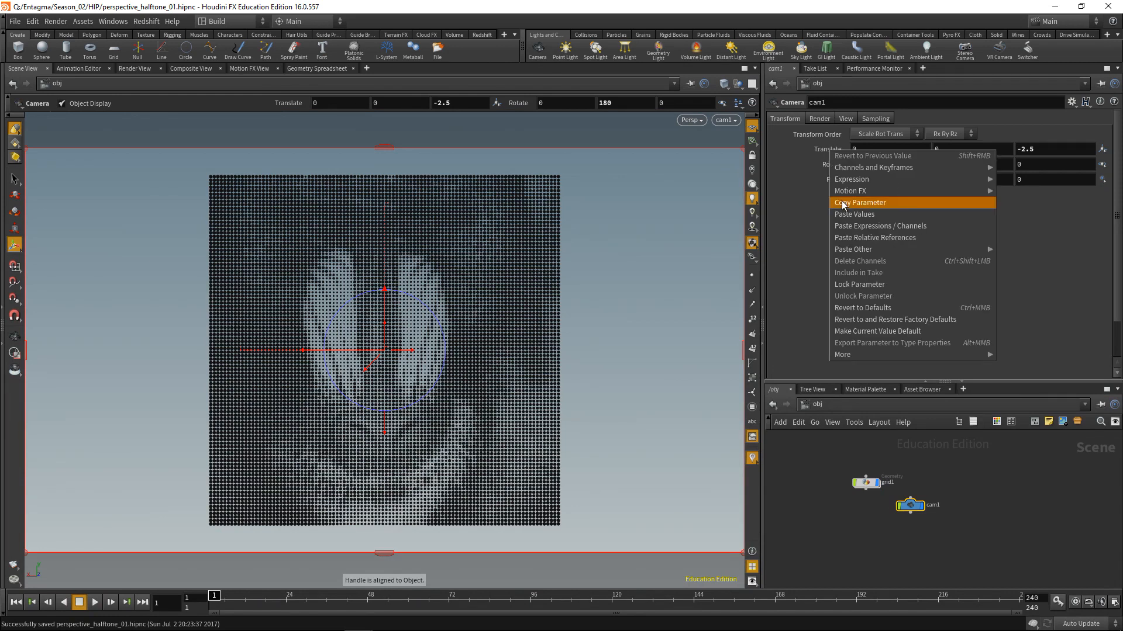
click(859, 202)
double_click(859, 486)
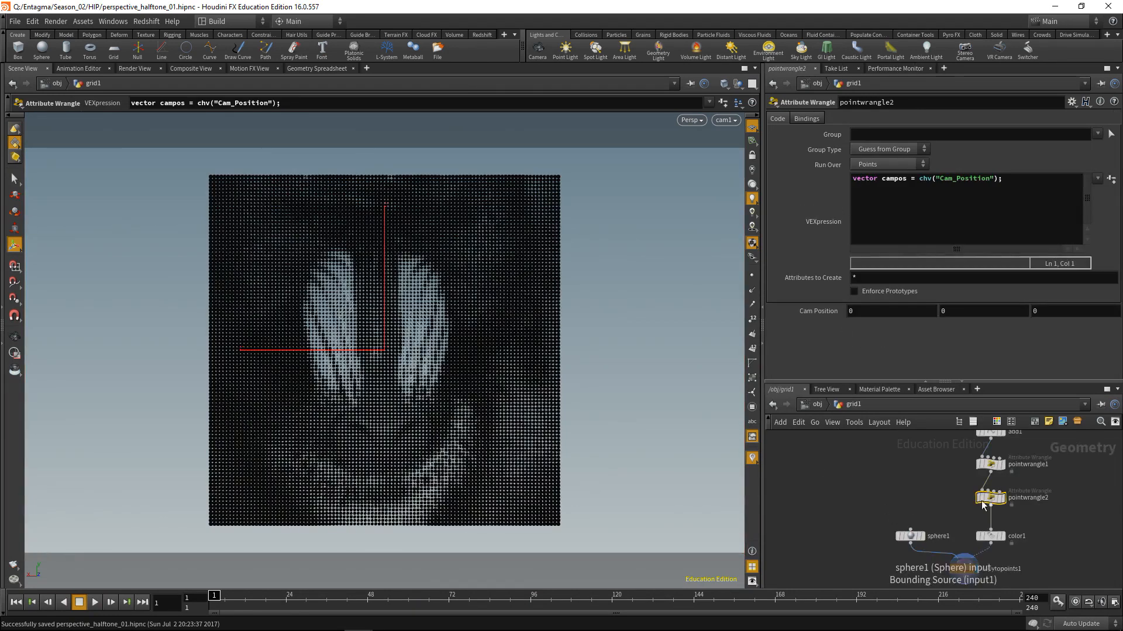
drag(952, 480, 1032, 511)
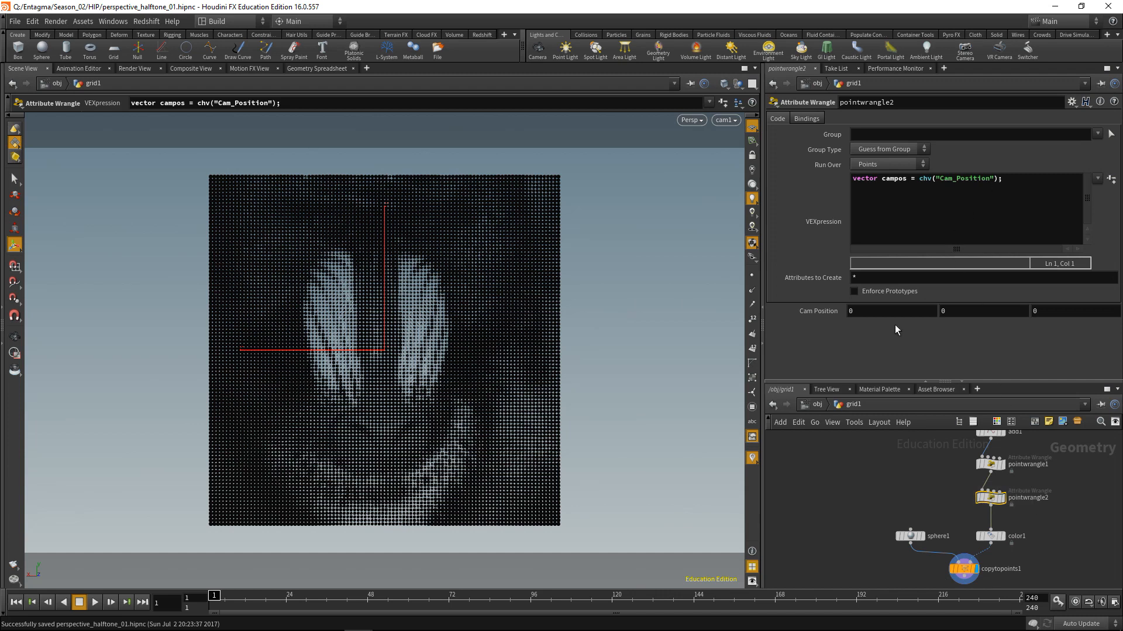
right_click(813, 311)
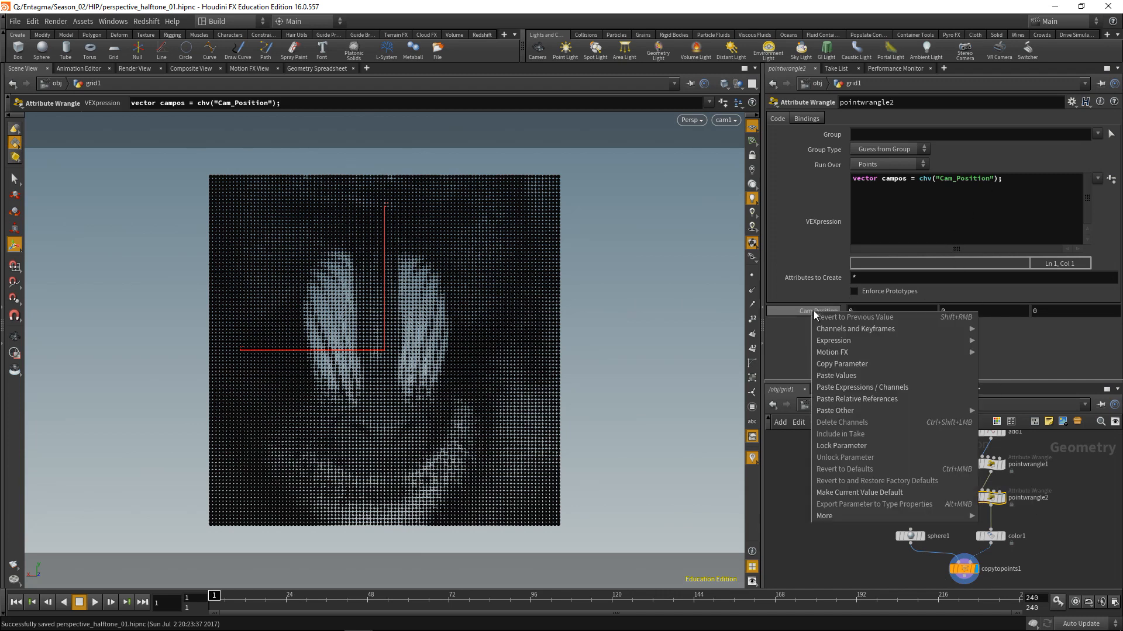
click(828, 392)
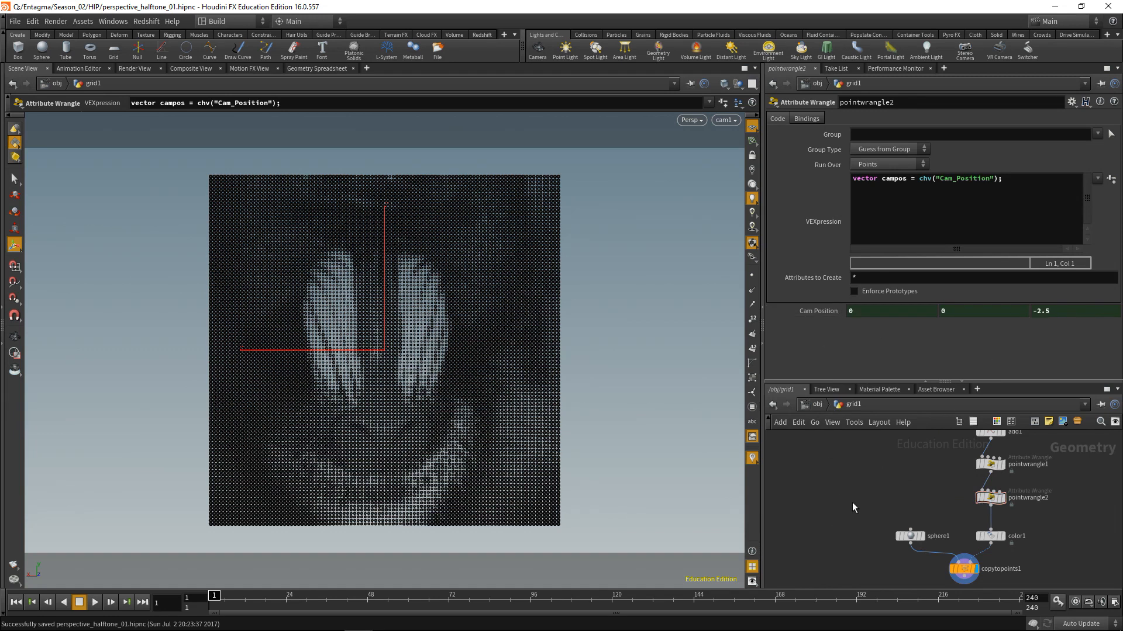
Add the line float seed = chf("Seed"); to pointwrangle2's code and create the Seed parameter with the value 0.3.
click(1030, 189)
key(Return)
text(float seed = chf();)
key(Left)
key(Left)
text("Seed)
click(1111, 179)
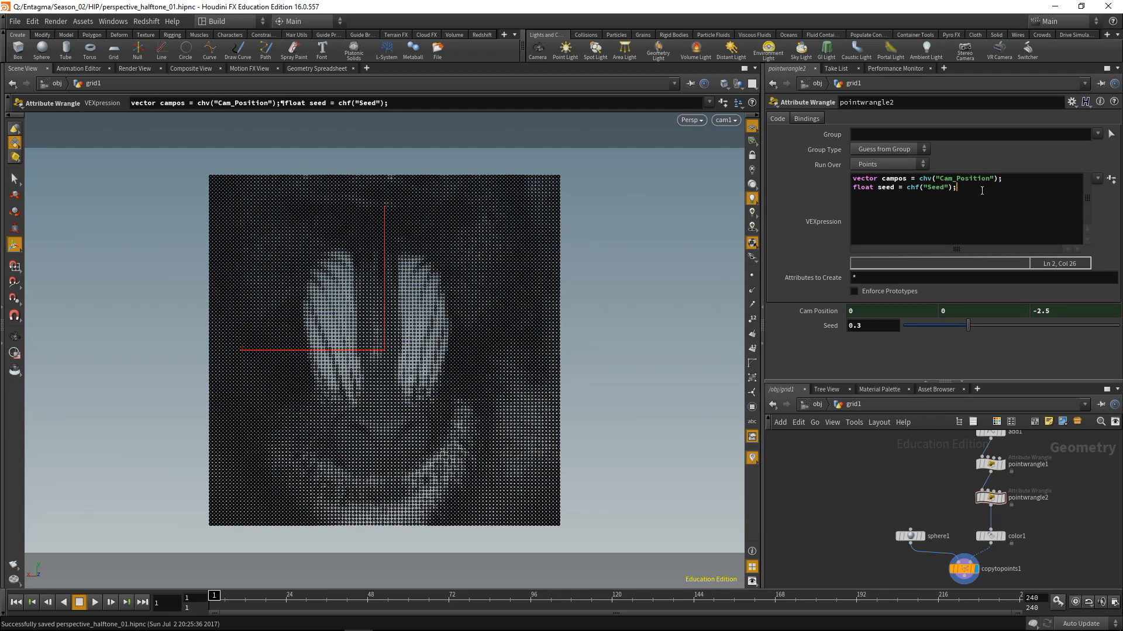
Add the line float amp = chf("Amplitude"); to the wrangle code and create the Amplitude parameter.
key(Return)
text(float amp = chf();)
key(Left)
key(Left)
text("Amplitude)
click(1111, 179)
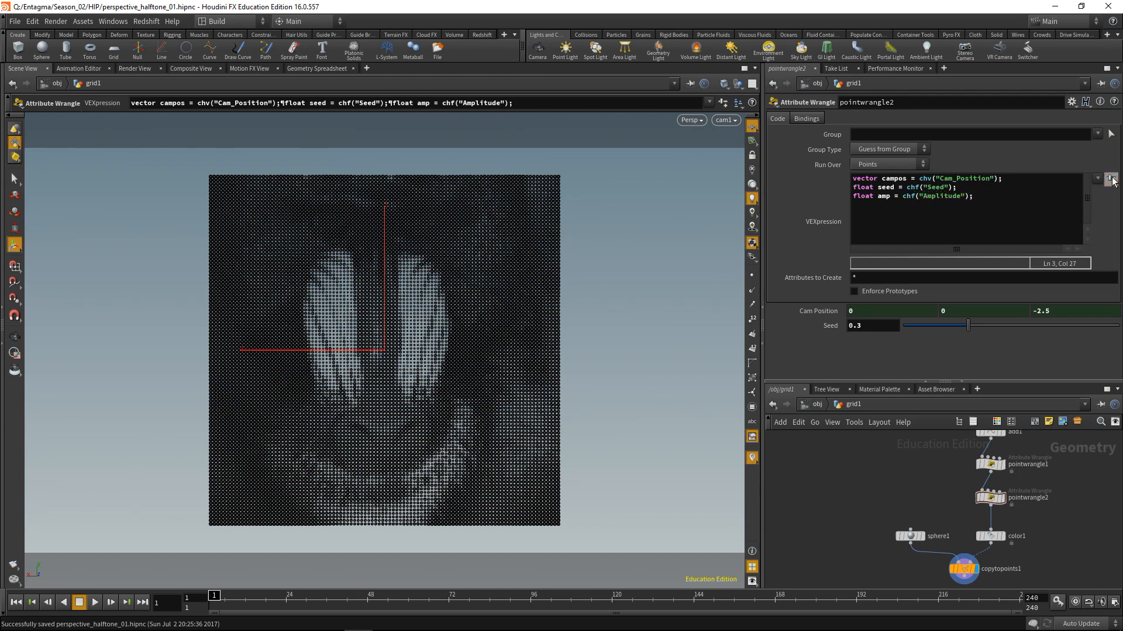
Set pointwrangle2's Amplitude to 1.3 and save the scene.
key(BackSpace)
text(1)
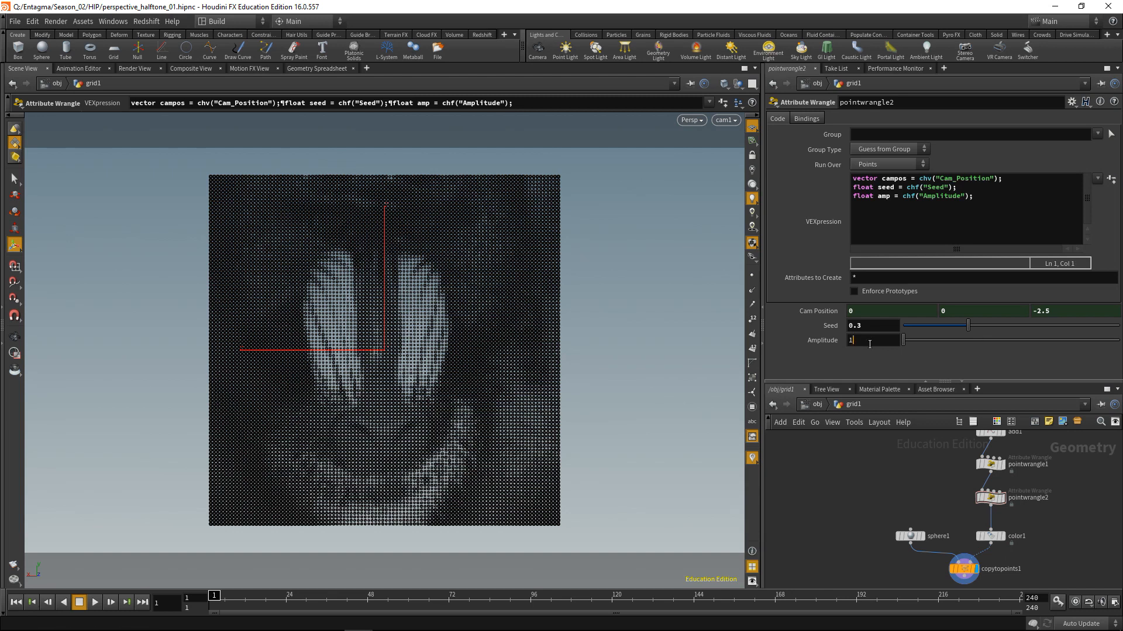
text(.3)
click(892, 221)
key(ctrl+s)
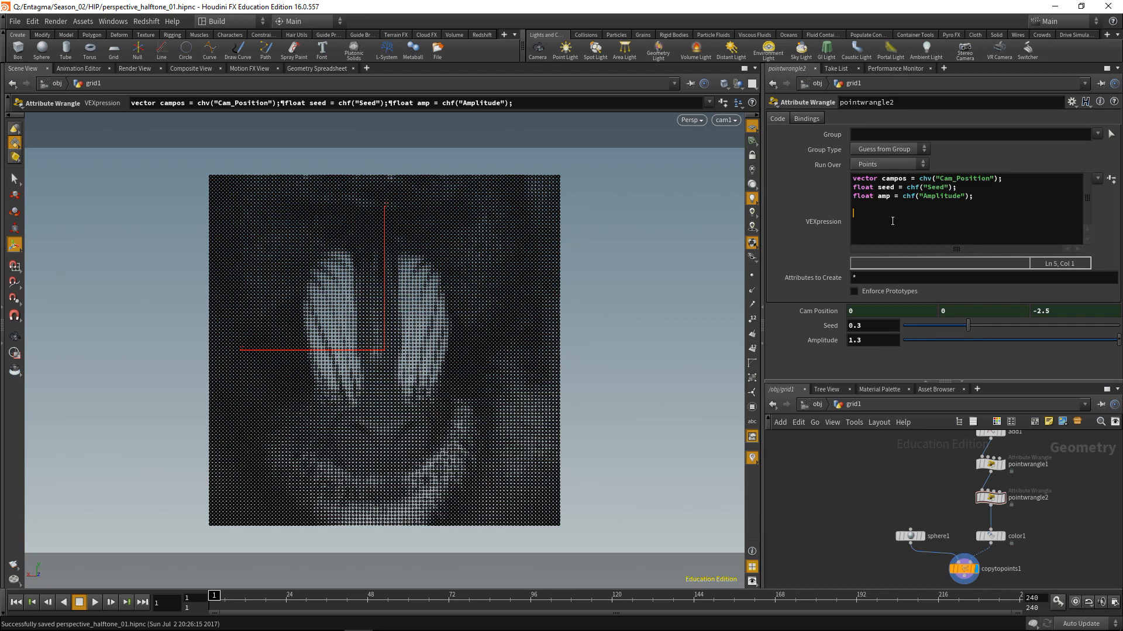
Below the parameter lines, add vector pos = v@P; and float zdist = pos.z - campos.z; to the wrangle code.
text(vector pos = v@P;)
key(Return)
text(float zdist = pos.z - campos.z;)
key(Return)
key(Return)
text(float zo)
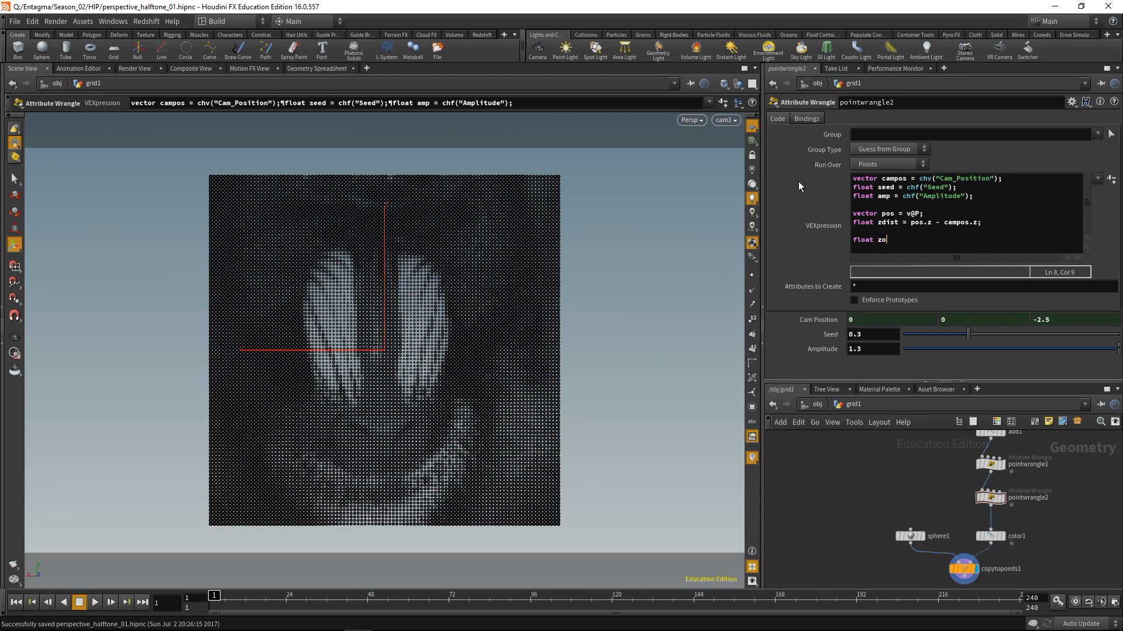
text(ffset = rand())
key(Left)
text(@ptnum )
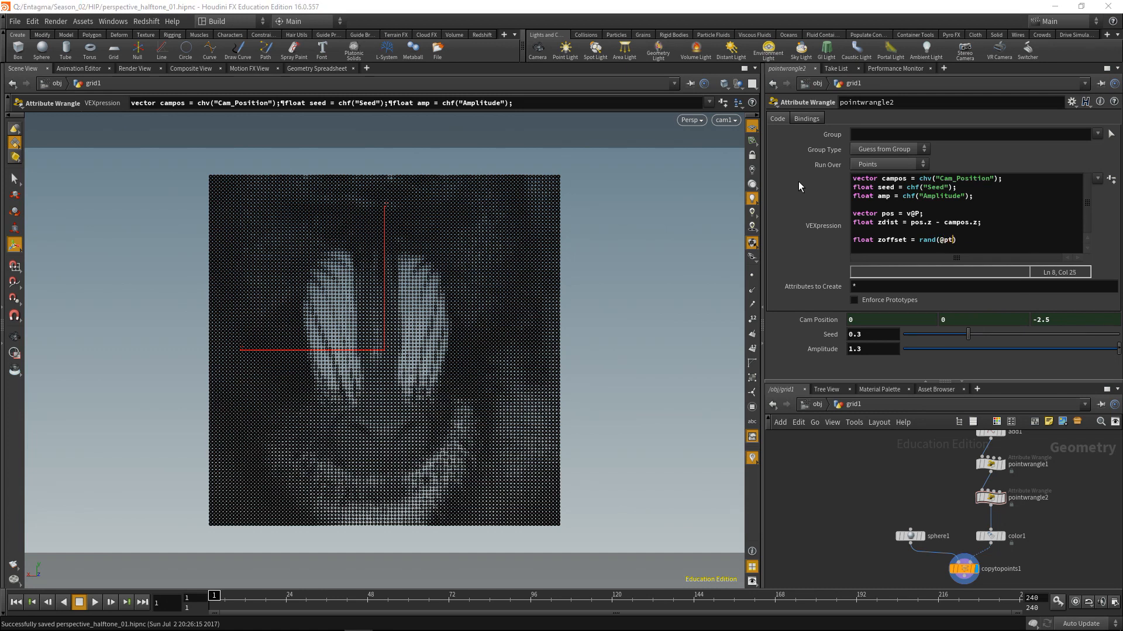
text(+ seed) )
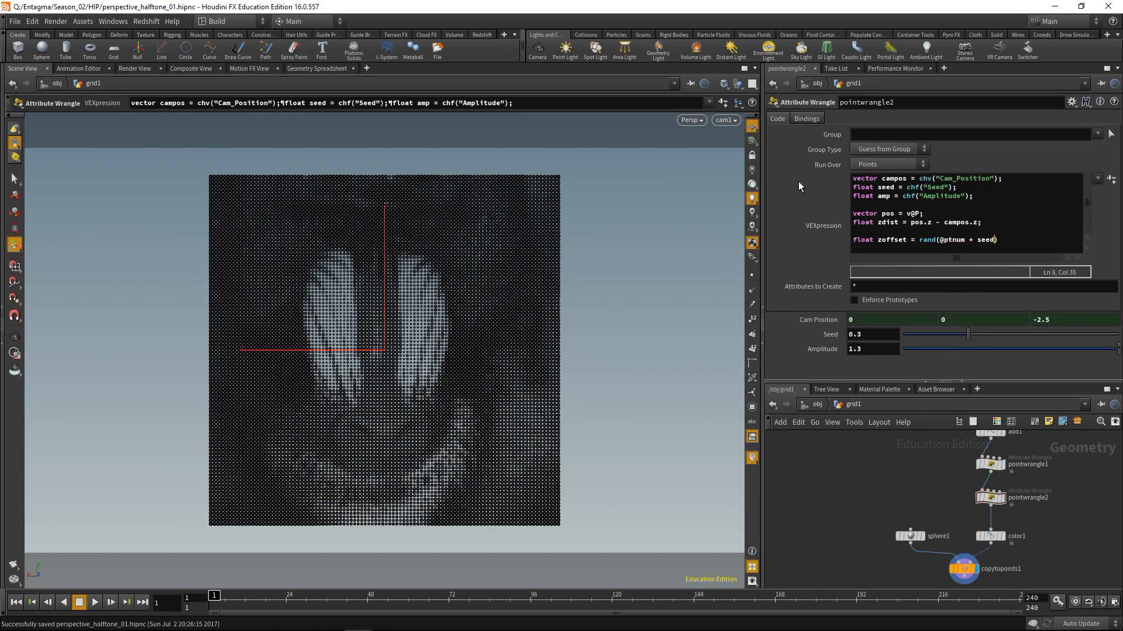
text(* amp;)
click(1003, 500)
Add the line float xyoffset = fit(zoffset, 0.0, zdist, 1.0, 0.0); below zoffset and save the scene.
click(1043, 241)
key(Return)
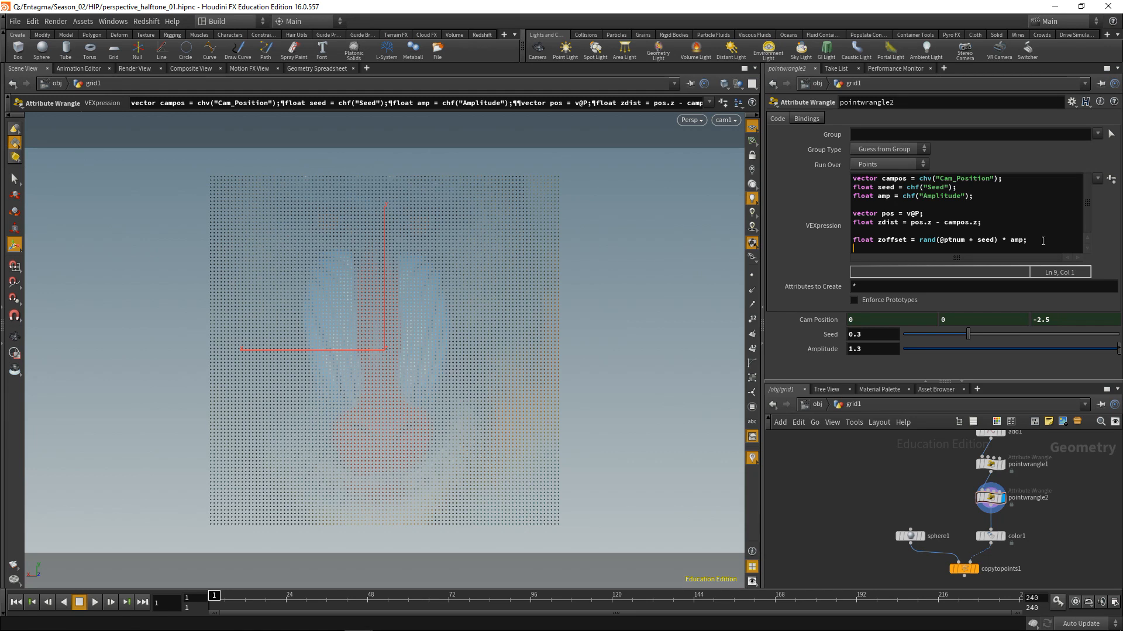
text(float )
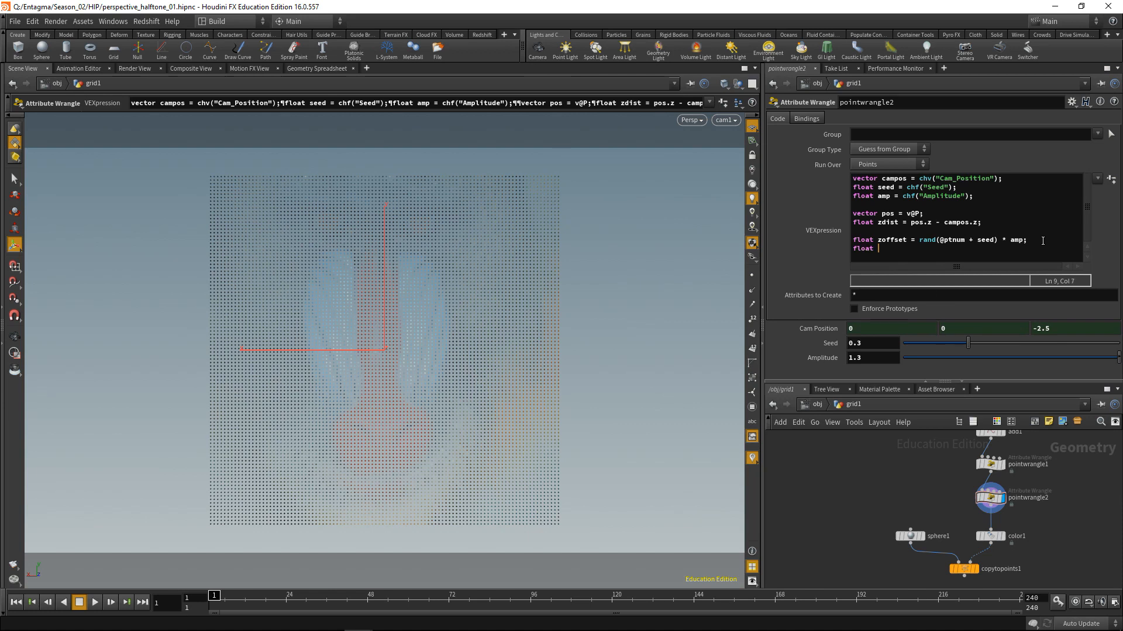
text(xyoffset)
text(fit();)
key(Left)
key(Left)
text(zoffset, 0.0, zdist,)
text(.0, 0.0)
key(End)
key(Return)
key(Return)
key(ctrl+s)
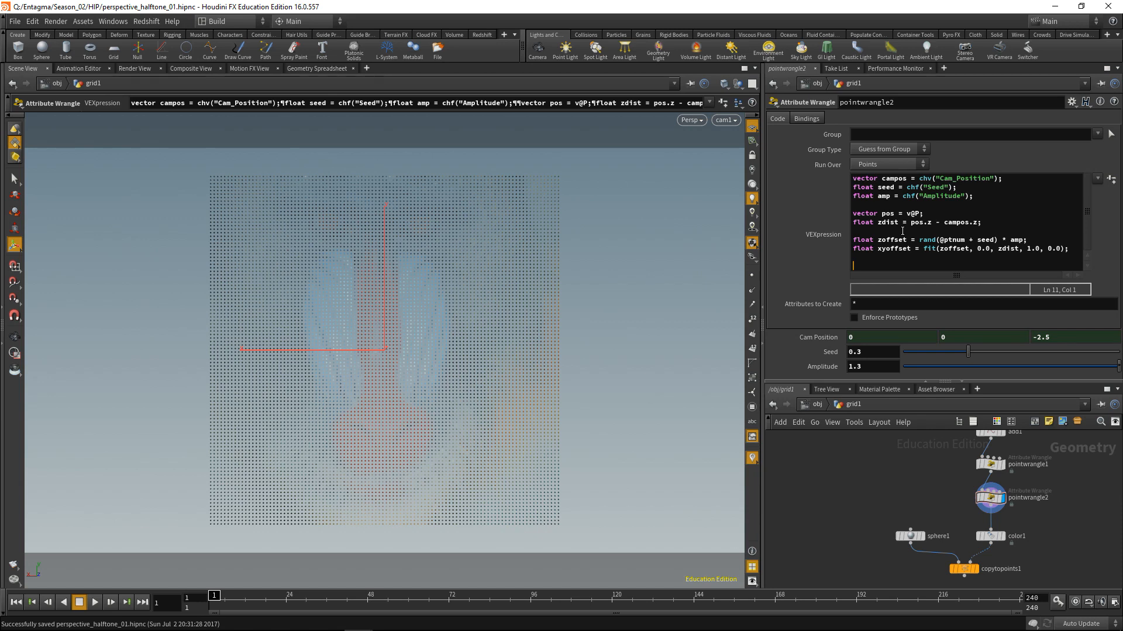
Add v@P = set(pos.x * xyoffset, pos.y * xyoffset, pos.z - zoffset); to the code and widen the parameter pane.
text(v@P = ;)
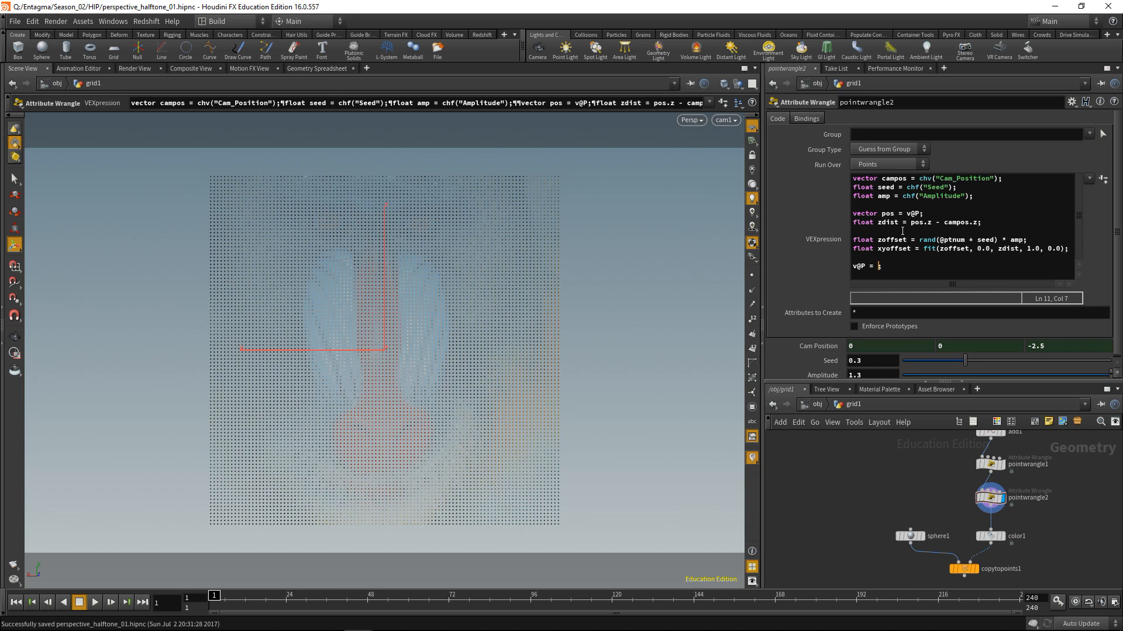
text(set())
key(Left)
text(pos.x)
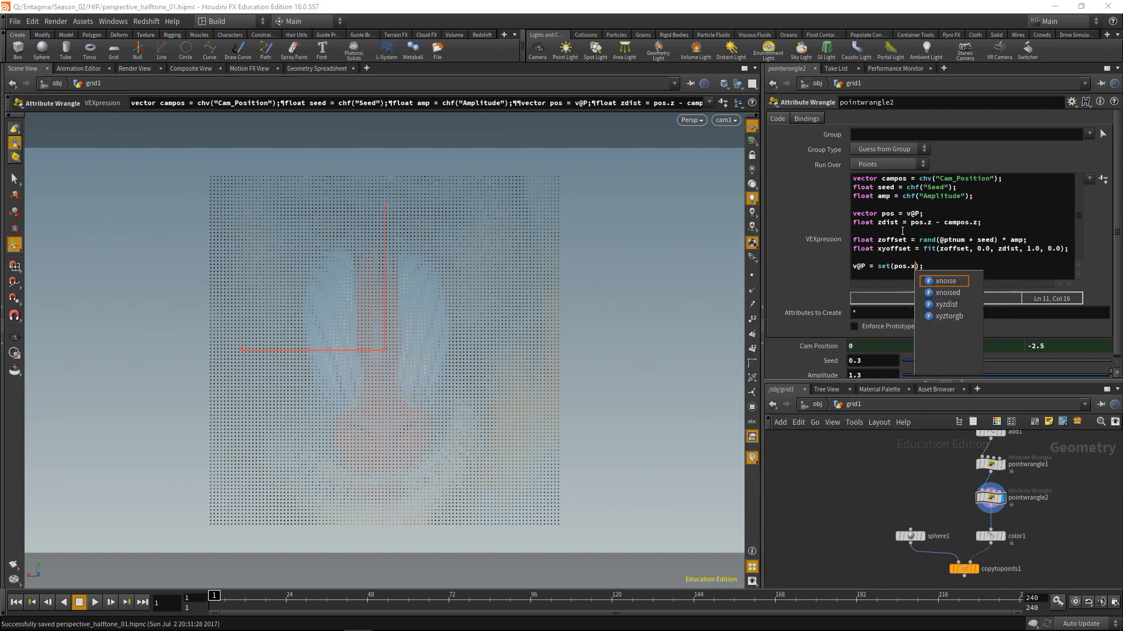
text( * xyoffset, )
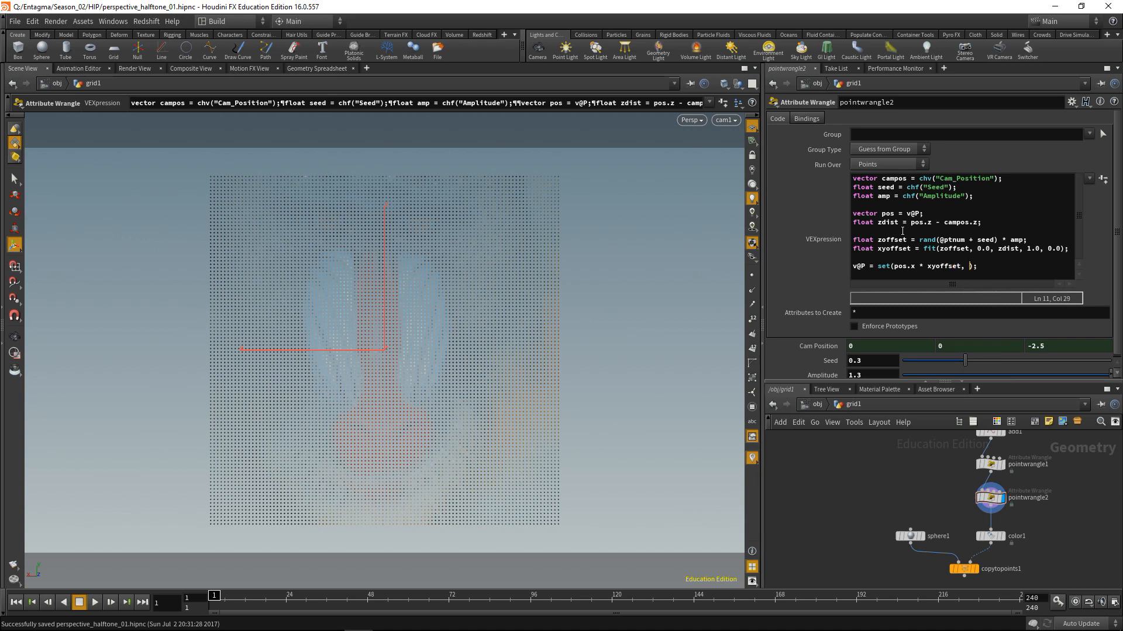
text(pos)
text(.y * xyoffset, pos.z - )
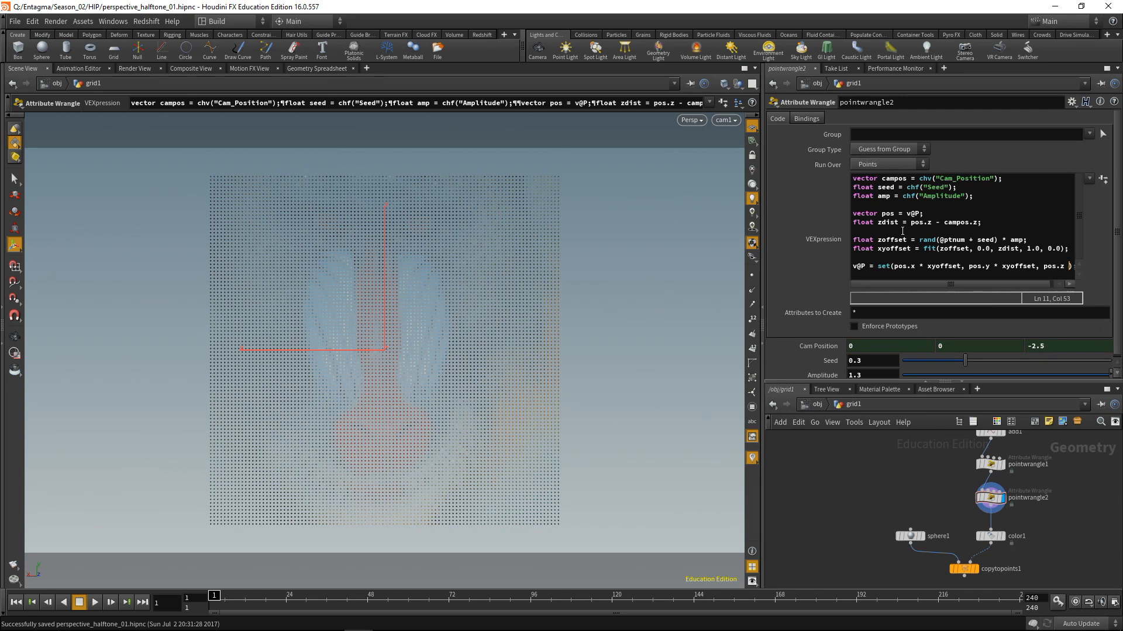
text(zoffset)
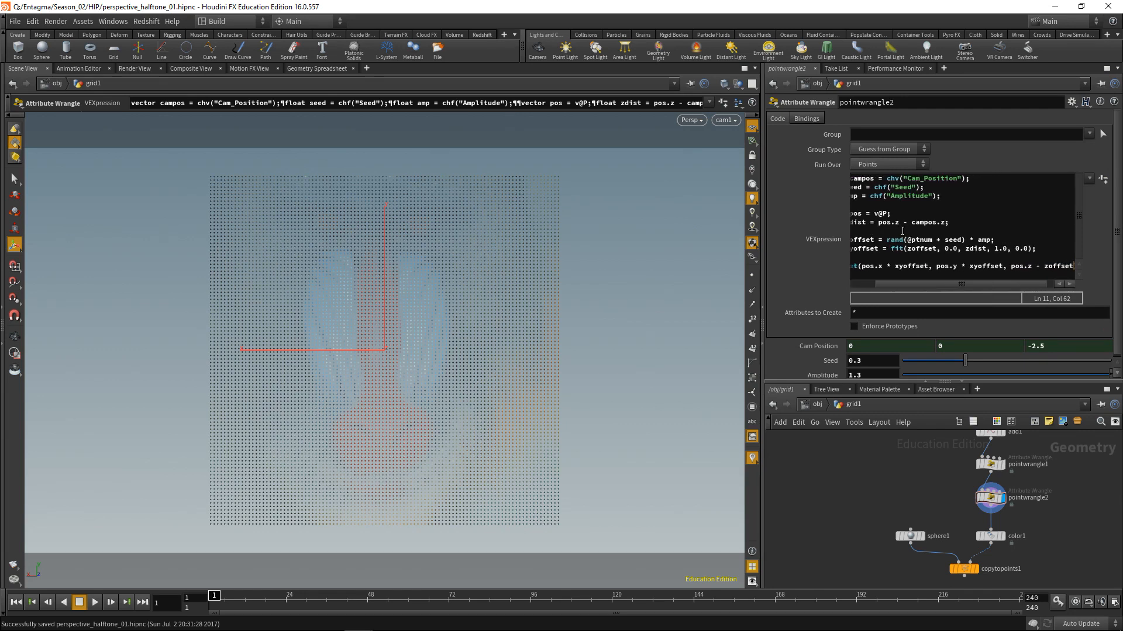
text();)
drag(763, 335, 583, 335)
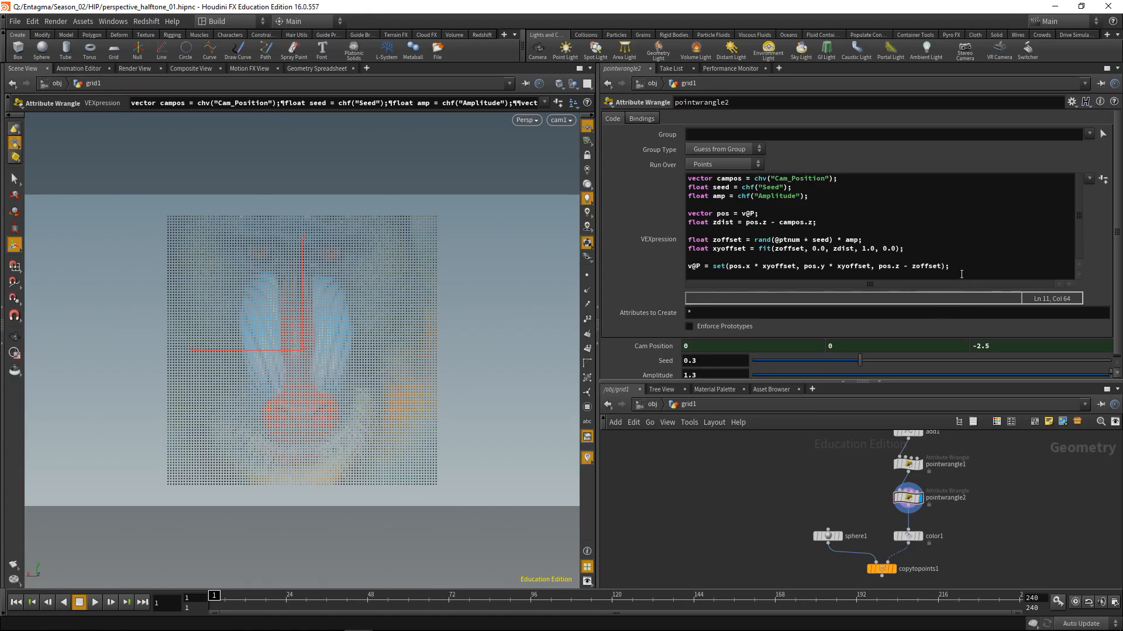
Add f@pscale *= xyoffset; as the last line of pointwrangle2's code and save the scene.
key(Return)
text(f@pscale)
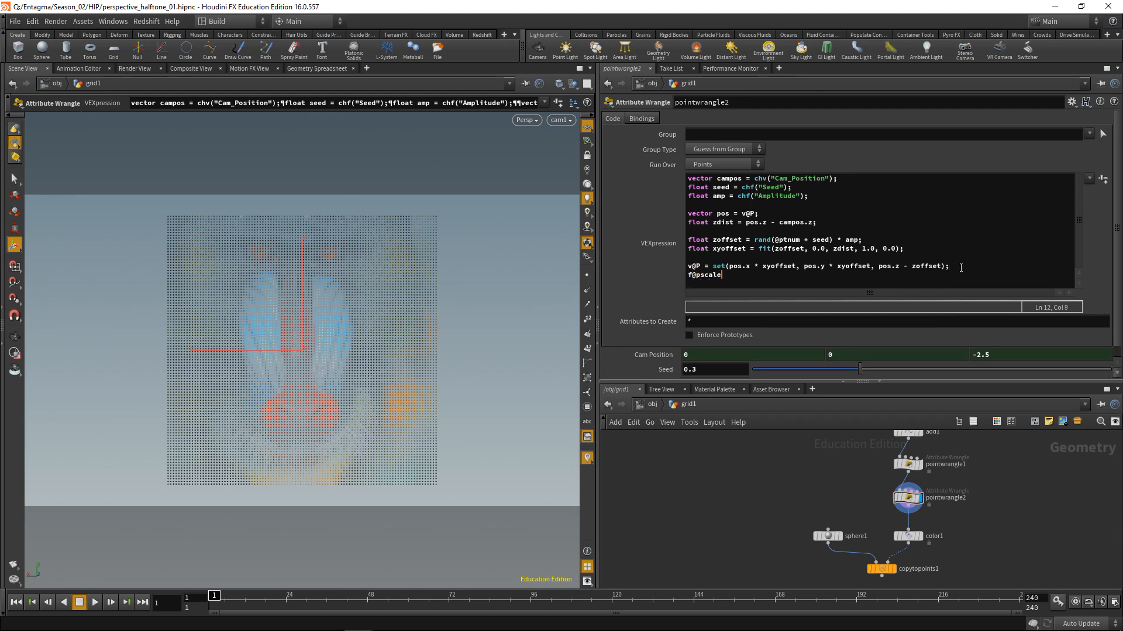
text( *= xyoffset;)
key(ctrl+s)
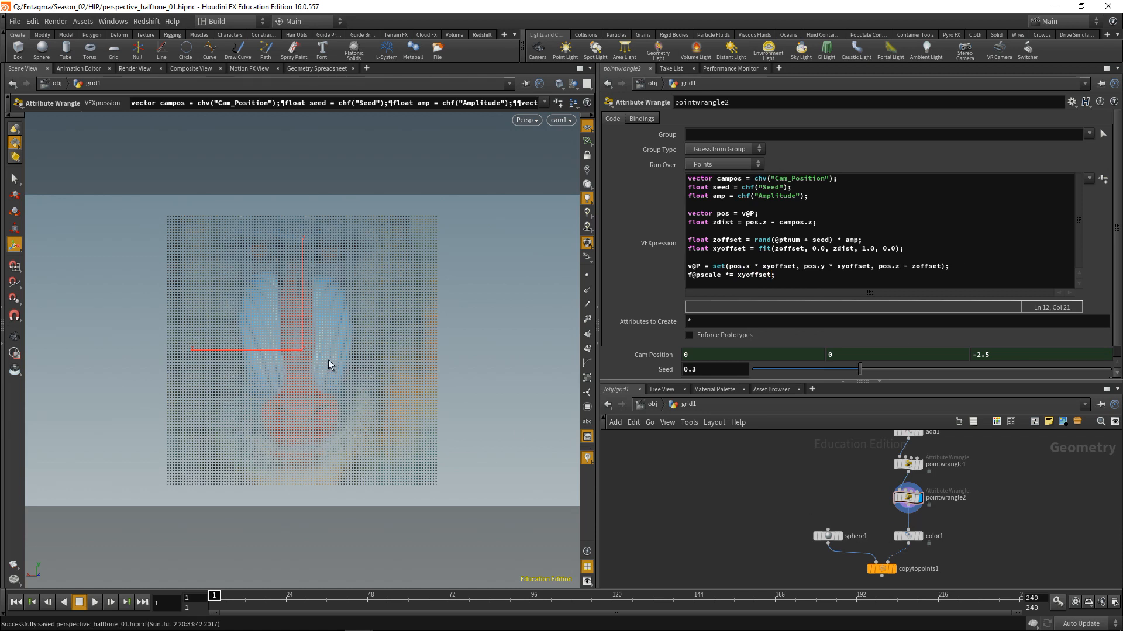
Leave the camera view to see the scattered points from the side and display copytopoints1.
key(Escape)
drag(311, 369, 354, 396)
drag(431, 325, 251, 333)
mouse_move(888, 576)
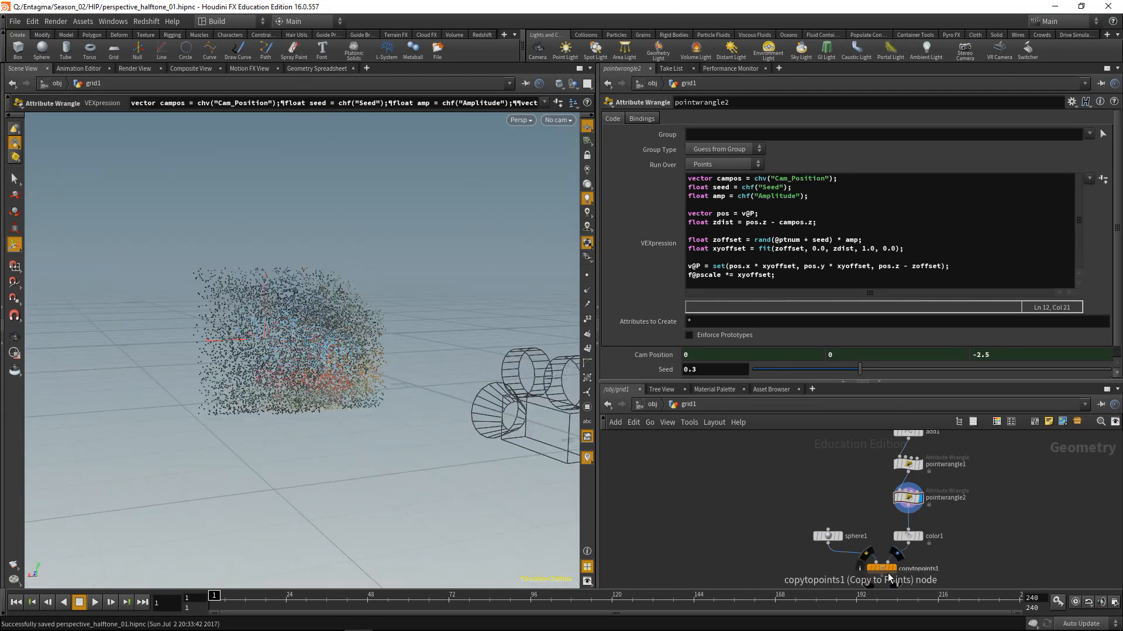
click(895, 571)
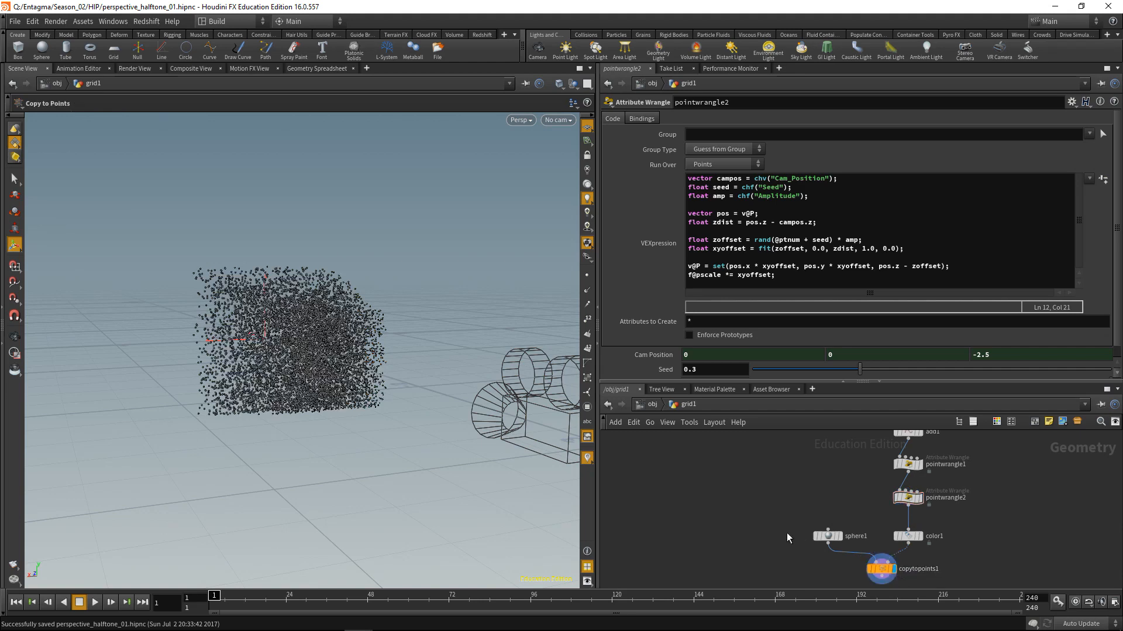
Check the halftone image through cam1, view the scattered spheres and camera from the side again, and save the scene.
key(Escape)
drag(286, 323, 484, 156)
click(558, 120)
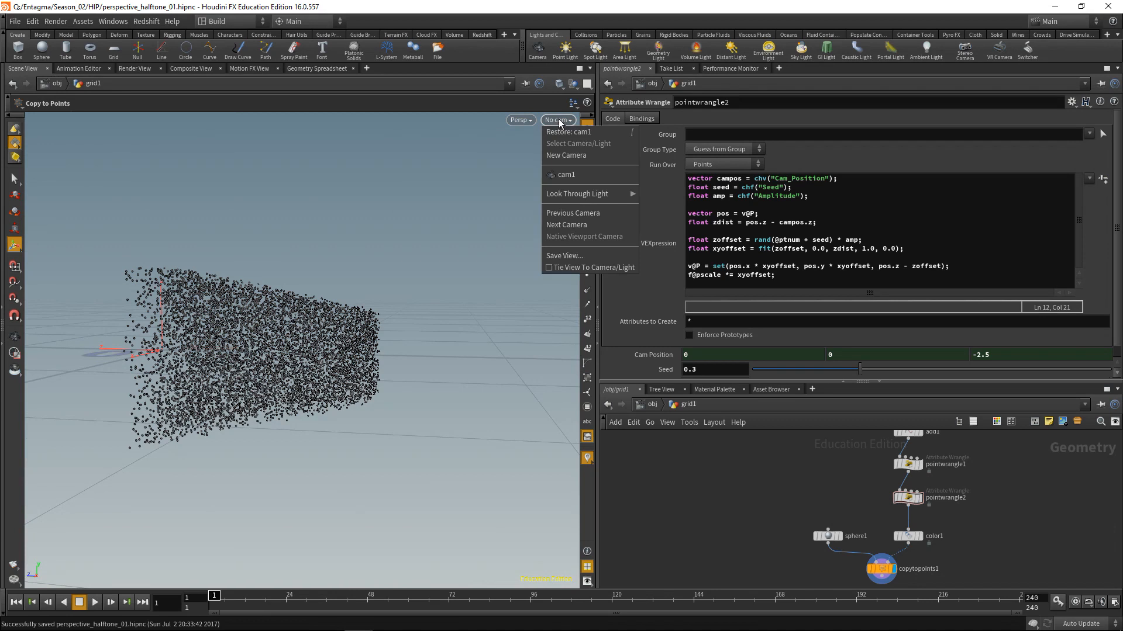
click(566, 177)
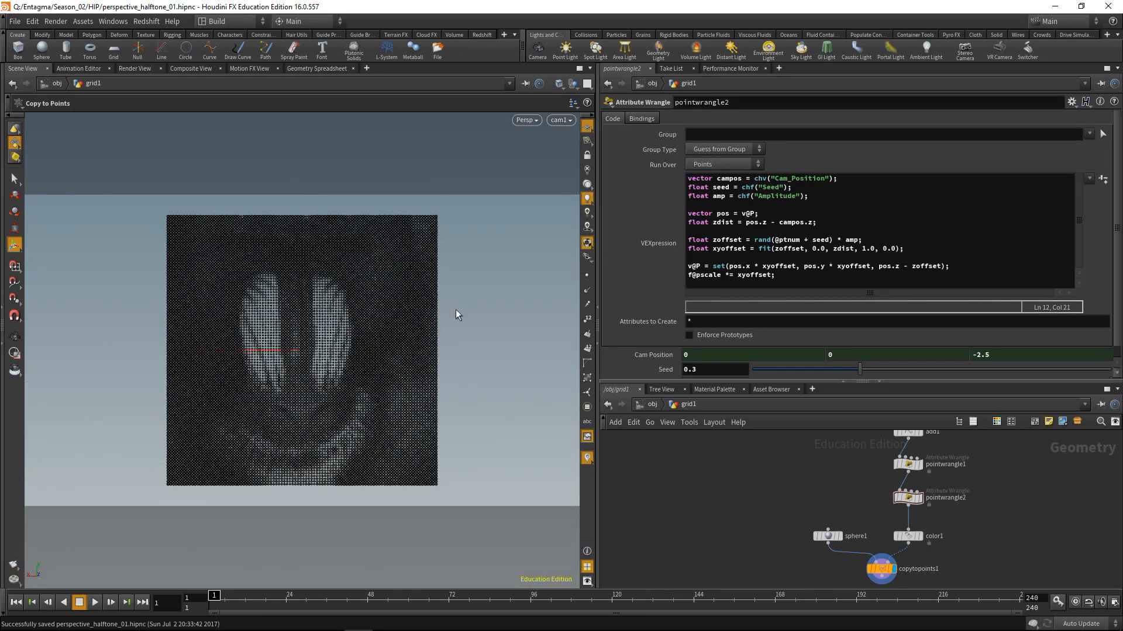
drag(396, 427, 328, 419)
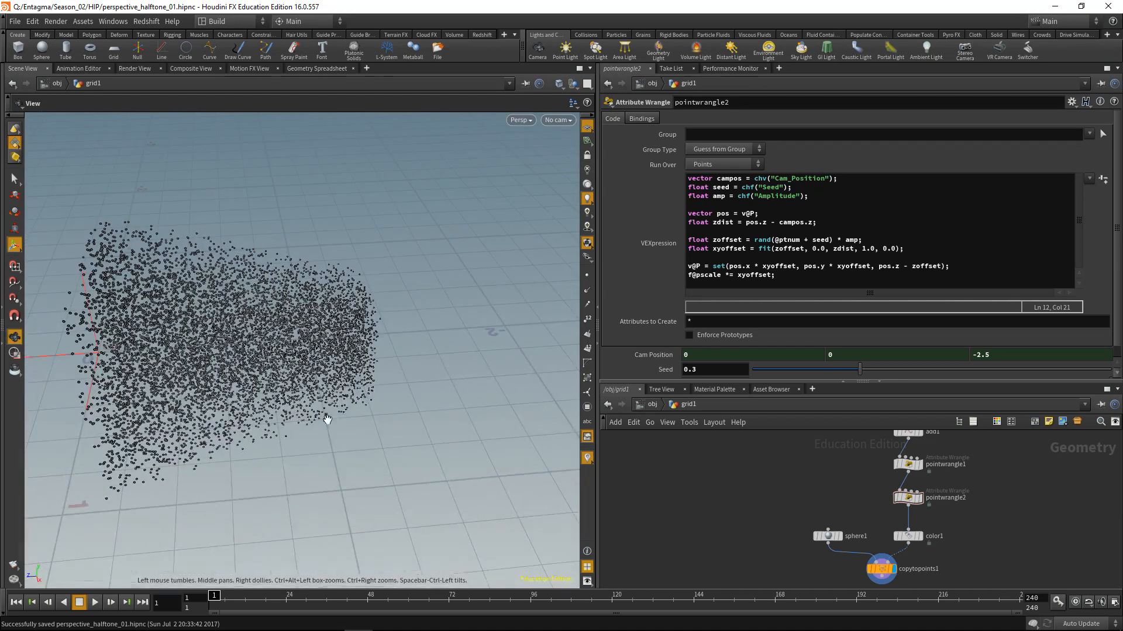
alt+middle_drag(366, 344, 321, 343)
alt+right_drag(303, 344, 243, 353)
key(ctrl+s)
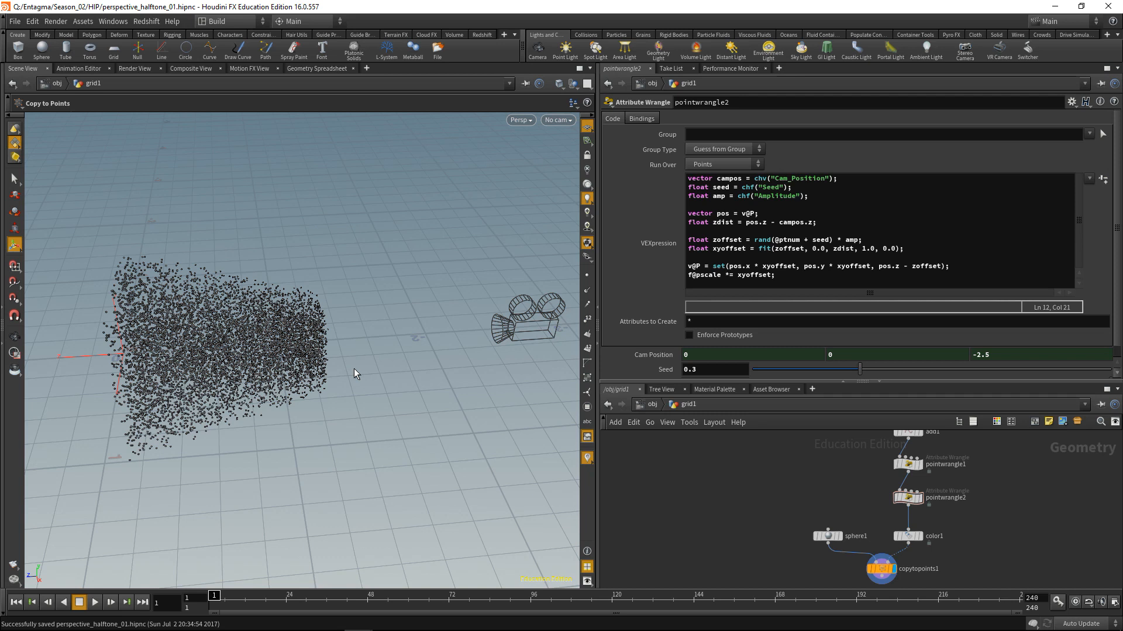
Move pointwrangle1 and pointwrangle2 aside and add a Point VOP wired to the output of add1.
scroll(815, 478, up, 5)
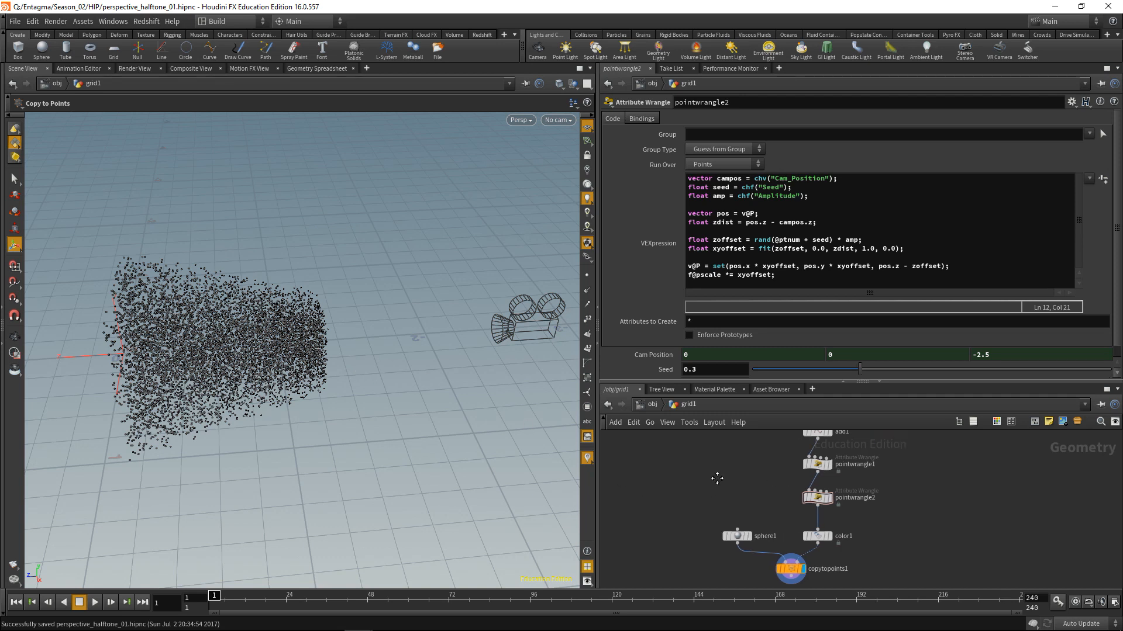
drag(642, 472, 667, 548)
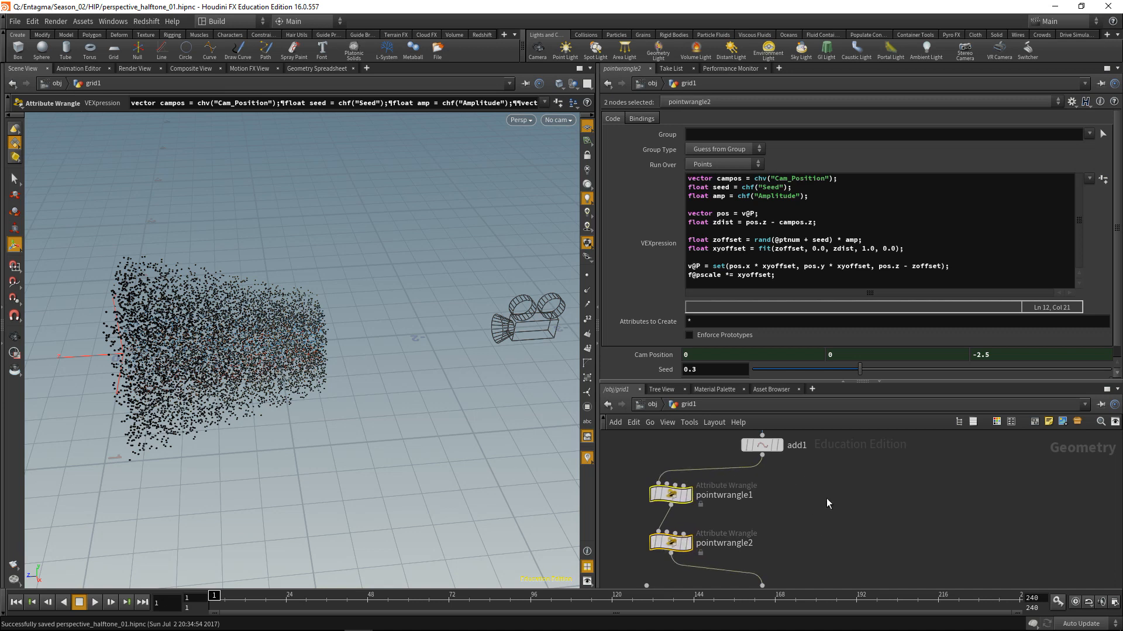
click(830, 504)
key(Tab)
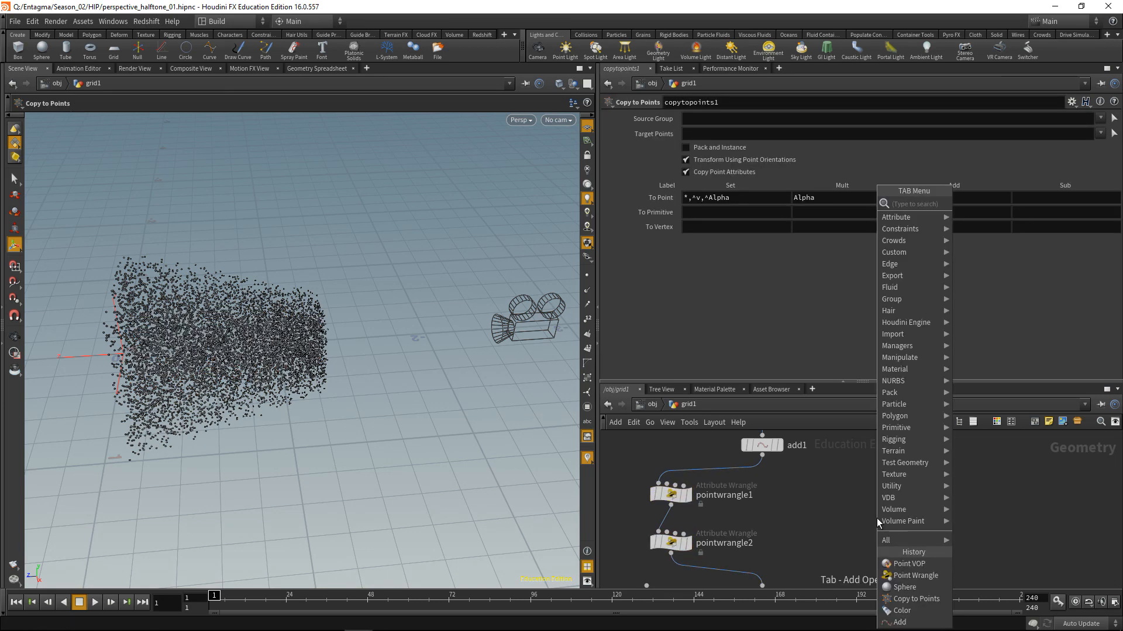
text(pointvop)
key(Return)
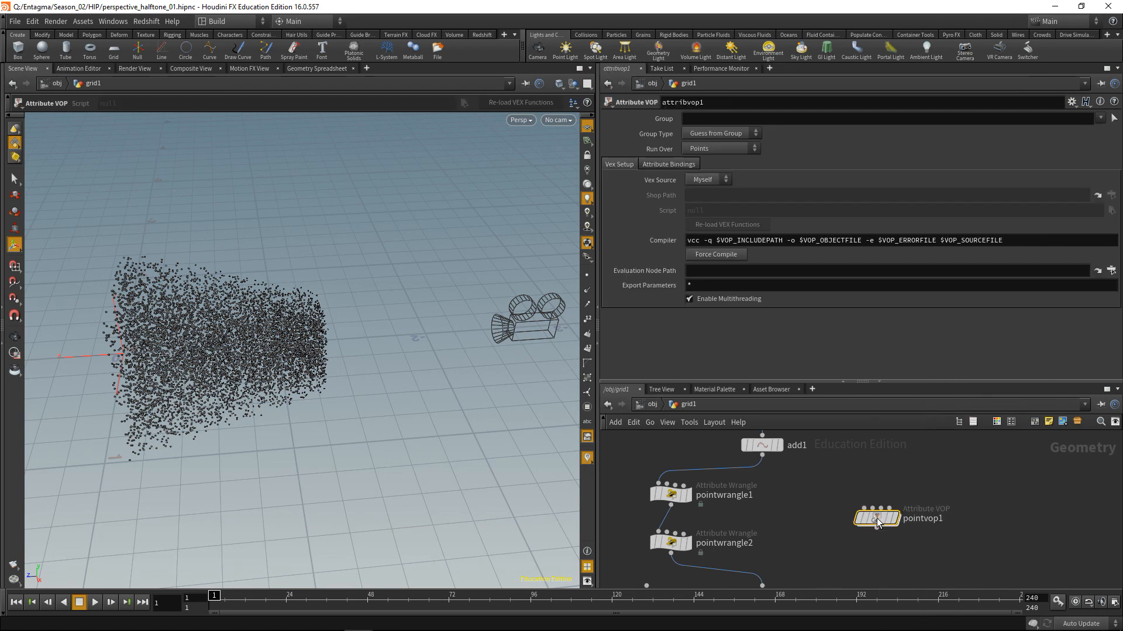
click(862, 497)
click(762, 464)
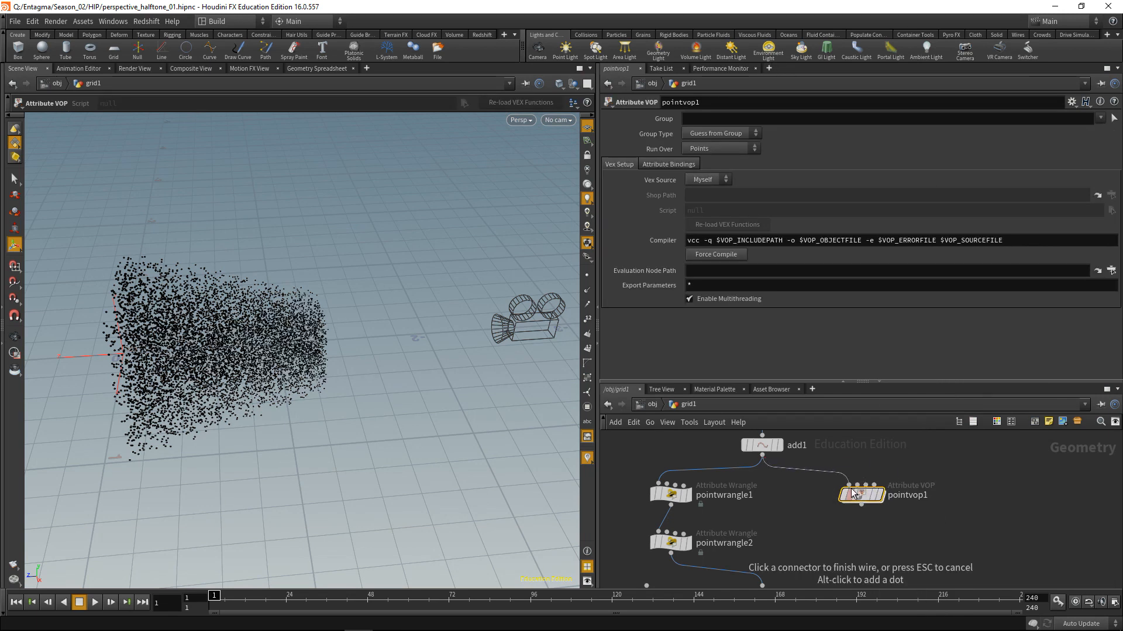
click(850, 489)
Review the f@pscale line in pointwrangle1's code and enter the pointvop1 network.
drag(628, 469, 674, 509)
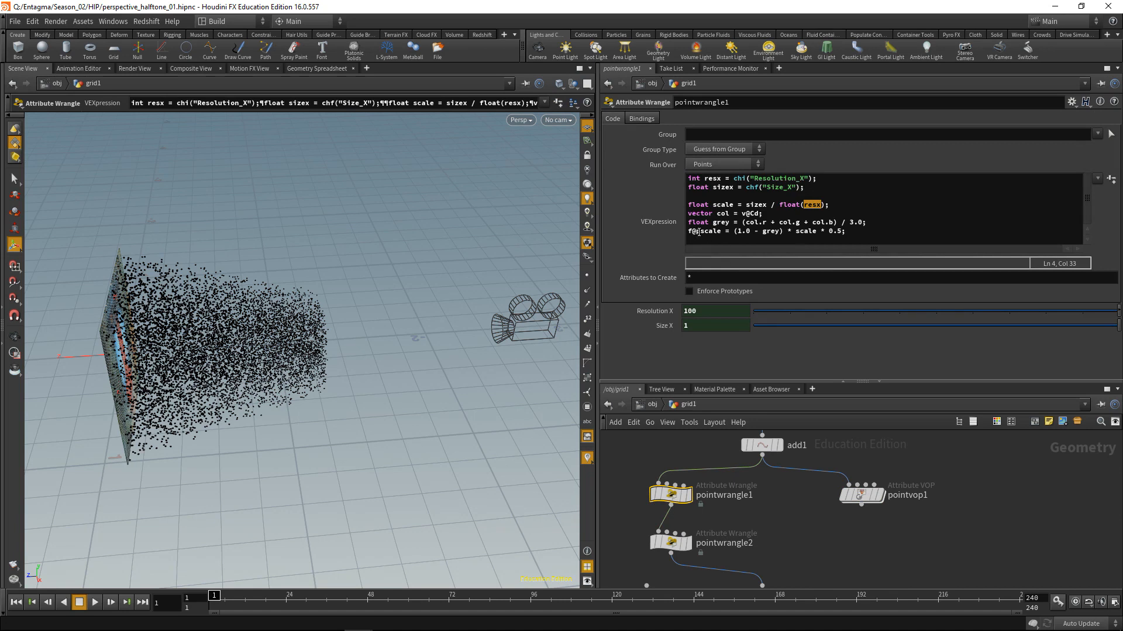
drag(852, 233, 678, 237)
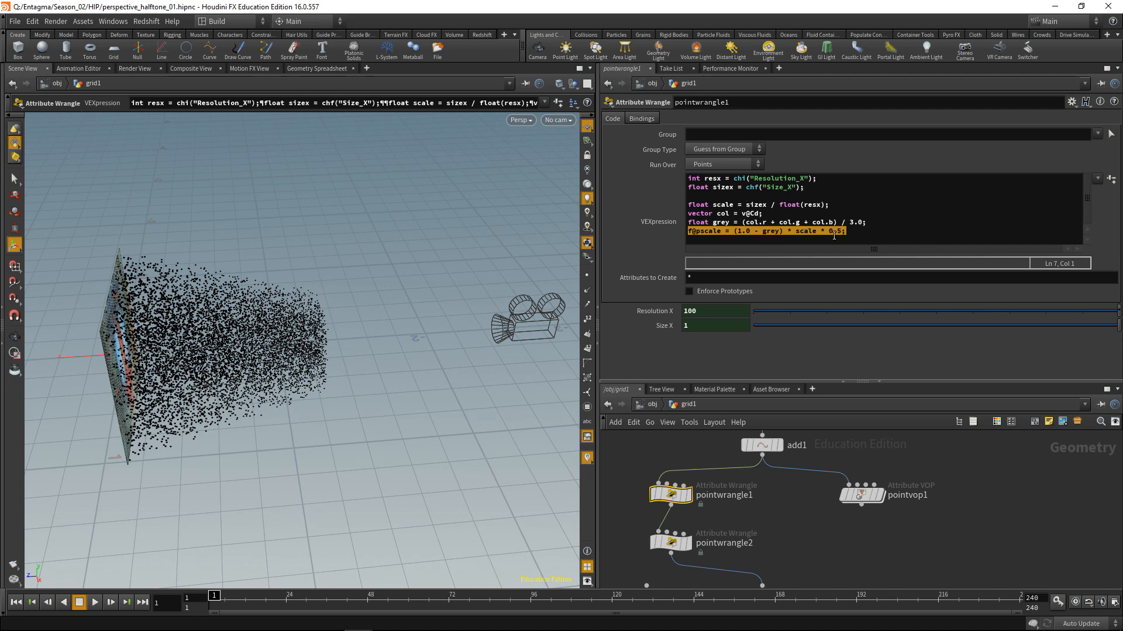
click(863, 497)
double_click(863, 496)
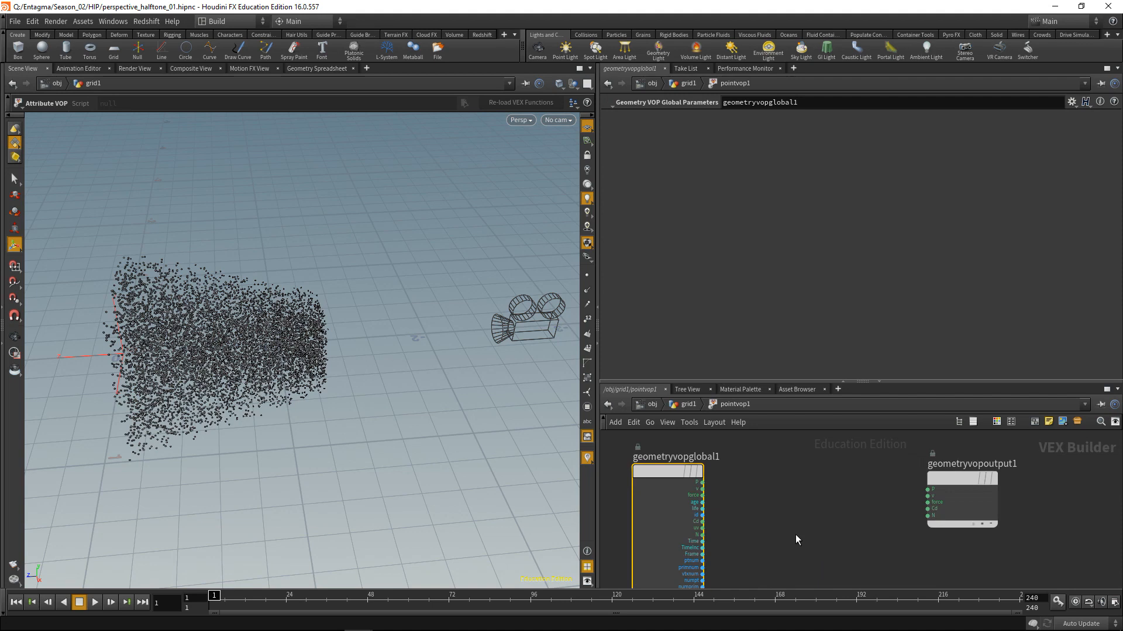
Add an Average Vector Component node fed by the global Cd output and move geometryvopoutput1 away to make room.
key(Tab)
text(aver)
key(Down)
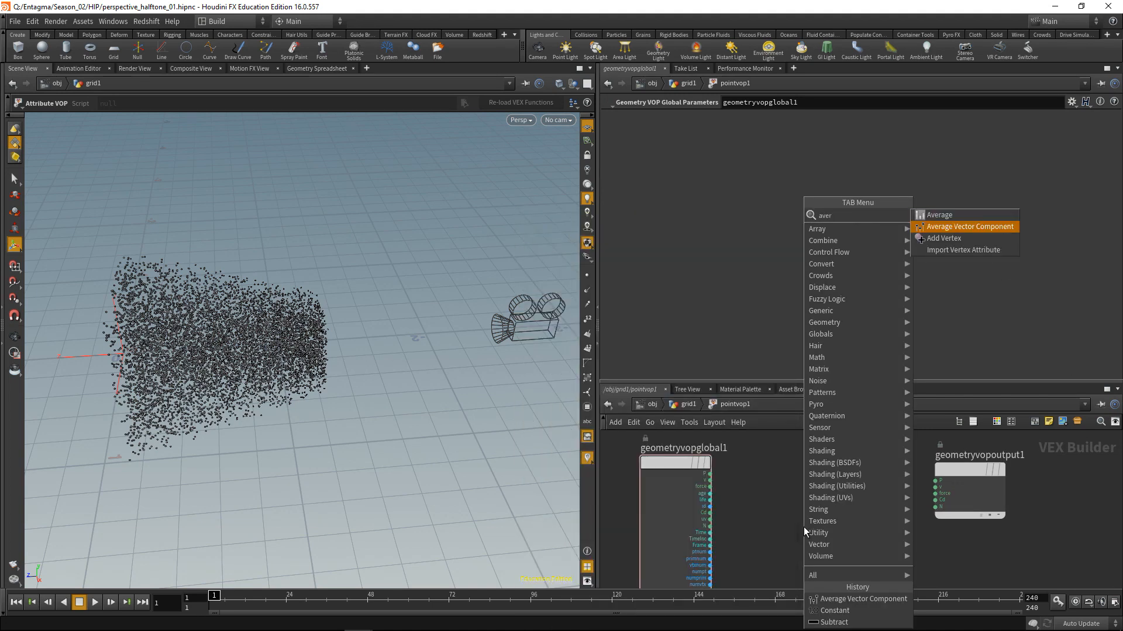
key(Return)
click(803, 528)
click(710, 513)
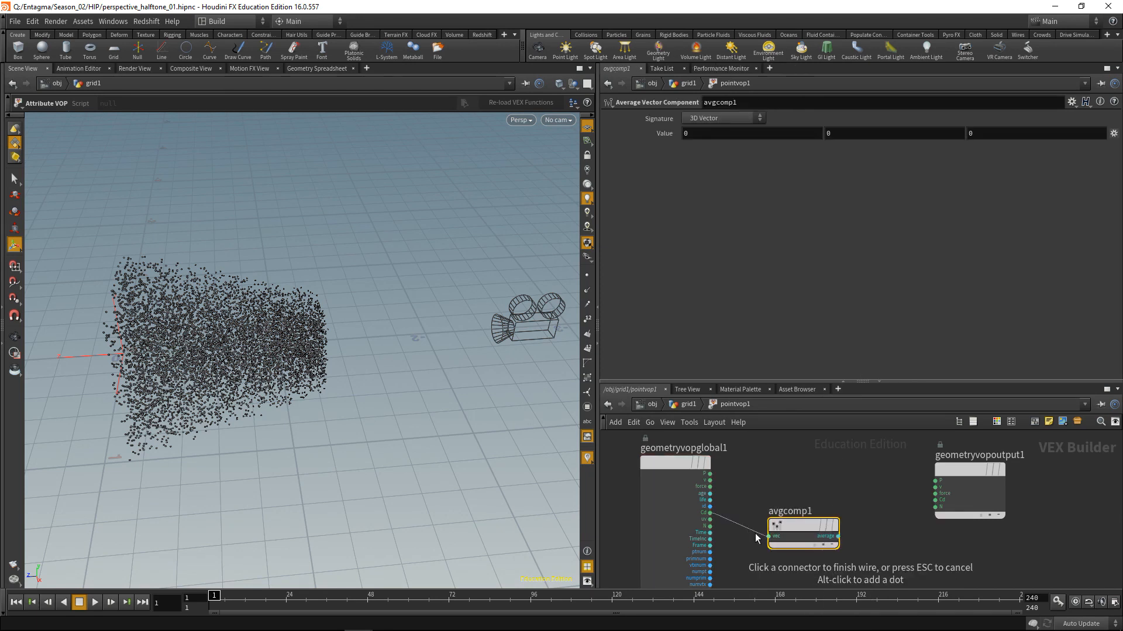
click(769, 536)
drag(800, 532, 785, 508)
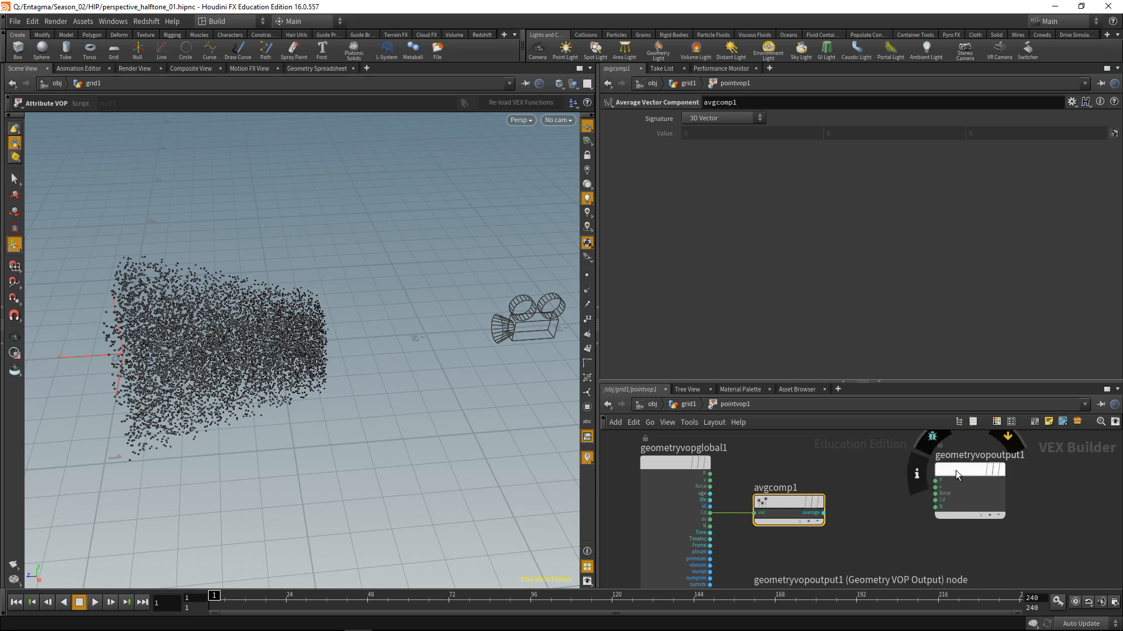
drag(956, 470, 1023, 471)
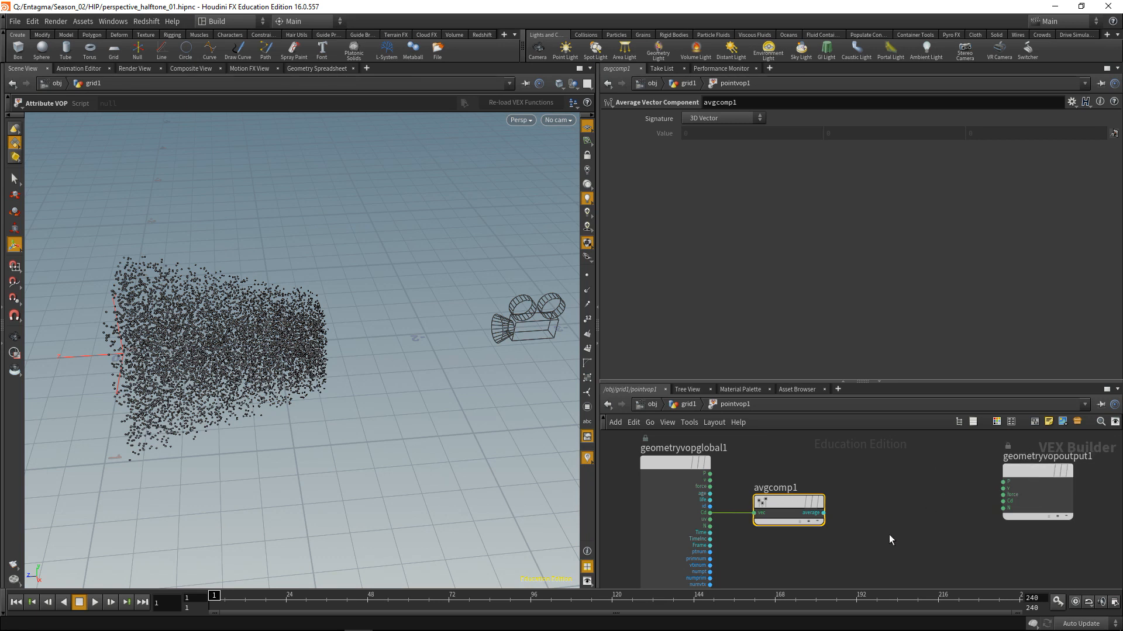
middle_drag(886, 526, 885, 544)
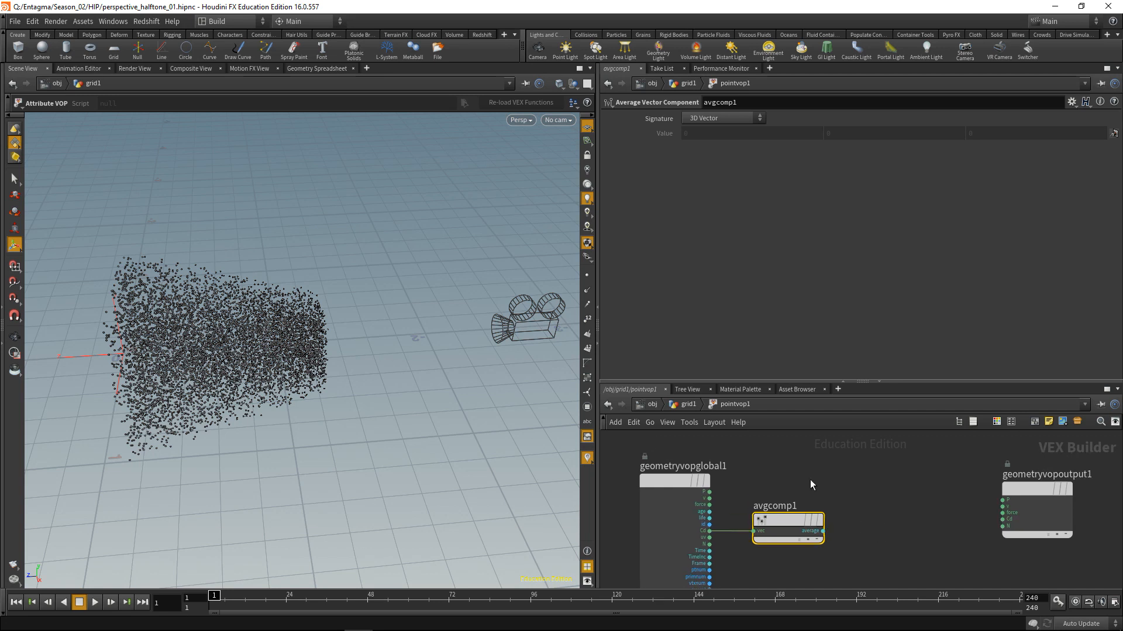
Add a float Constant node with value 1 and place it above avgcomp1.
key(Tab)
text(consta)
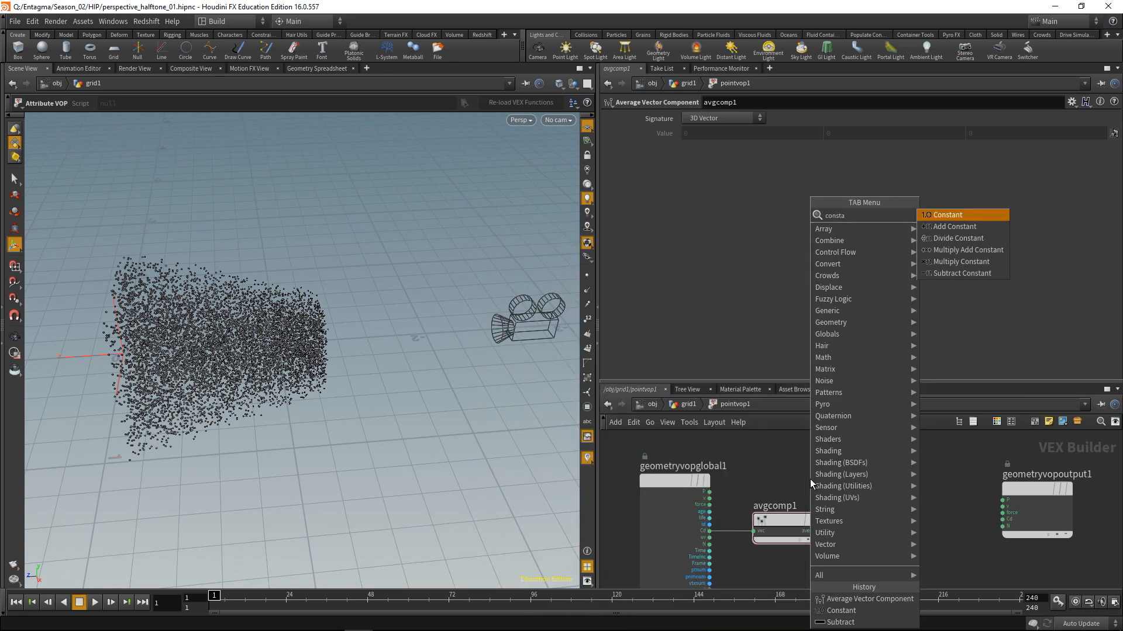
key(Return)
click(816, 478)
double_click(705, 134)
text(1)
drag(808, 478, 783, 466)
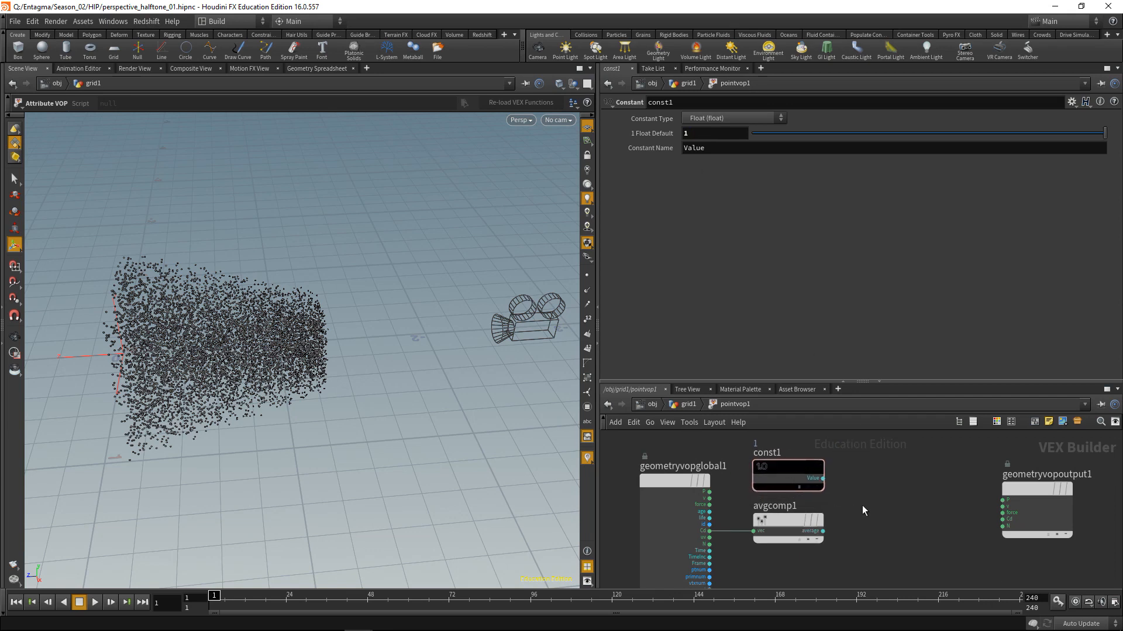
Add a Subtract node that takes the constant as first input and avgcomp1's average as second input.
key(Tab)
text(subt)
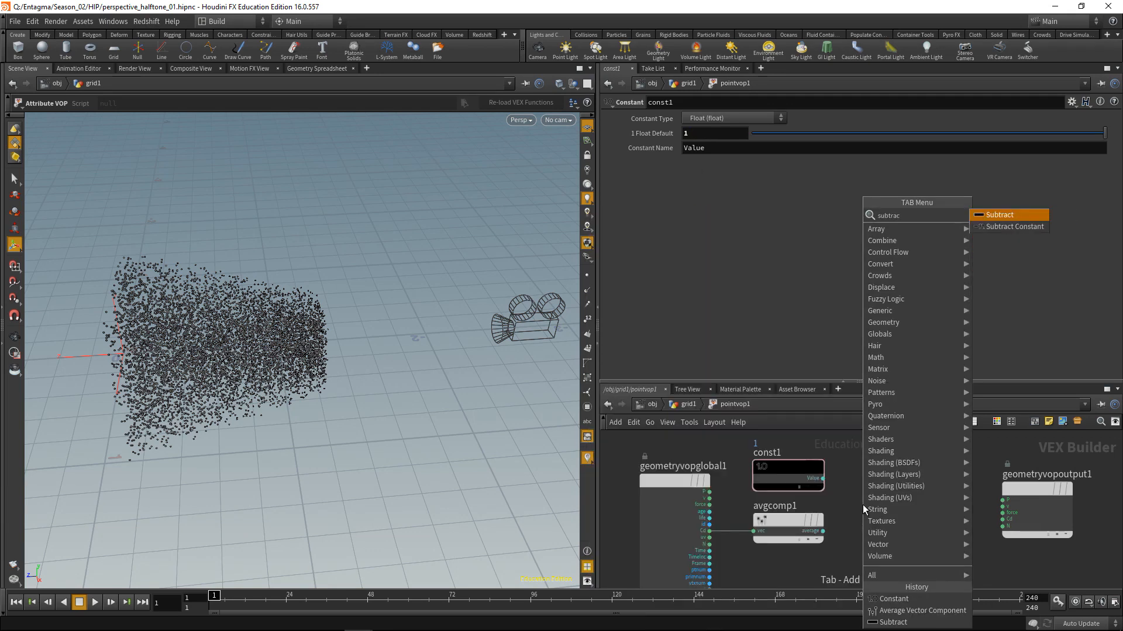
key(Return)
click(863, 509)
drag(862, 504, 889, 495)
click(822, 478)
click(857, 508)
click(822, 531)
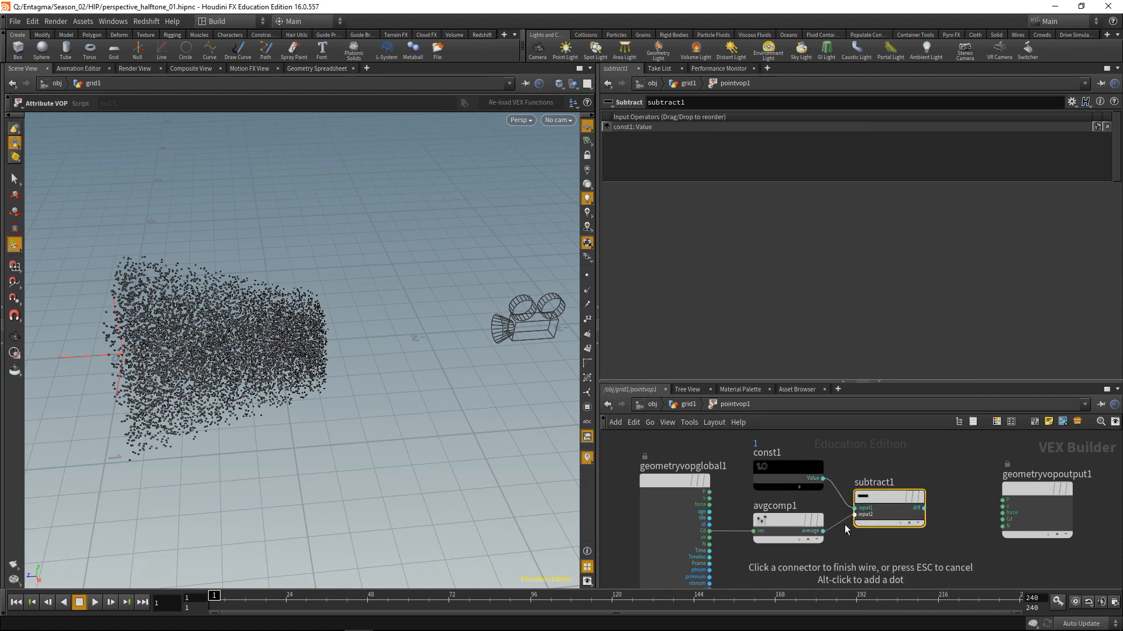
click(855, 515)
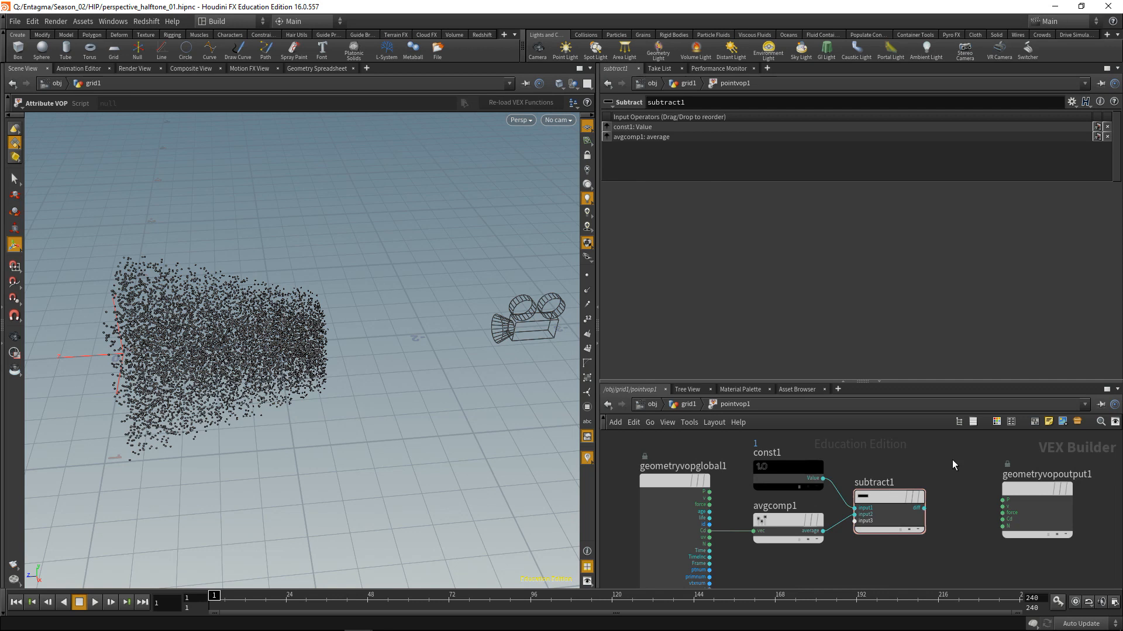
Examine the grey, scale and f@pscale expressions in pointwrangle1's code and return to the pointvop1 network.
key(u)
click(671, 495)
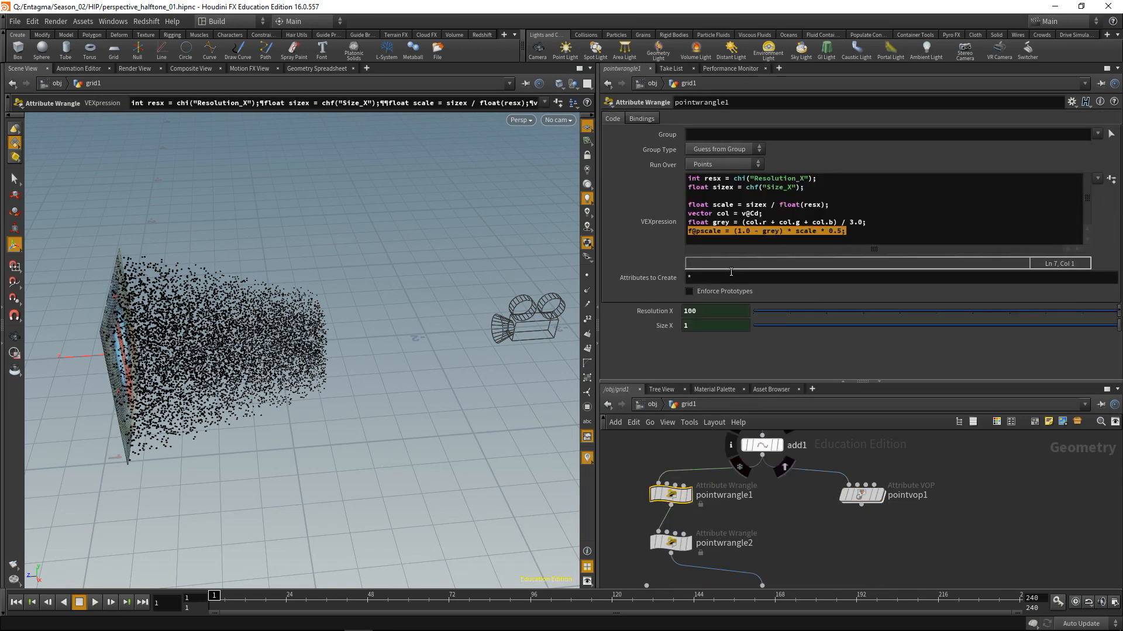
click(734, 232)
drag(735, 232, 783, 232)
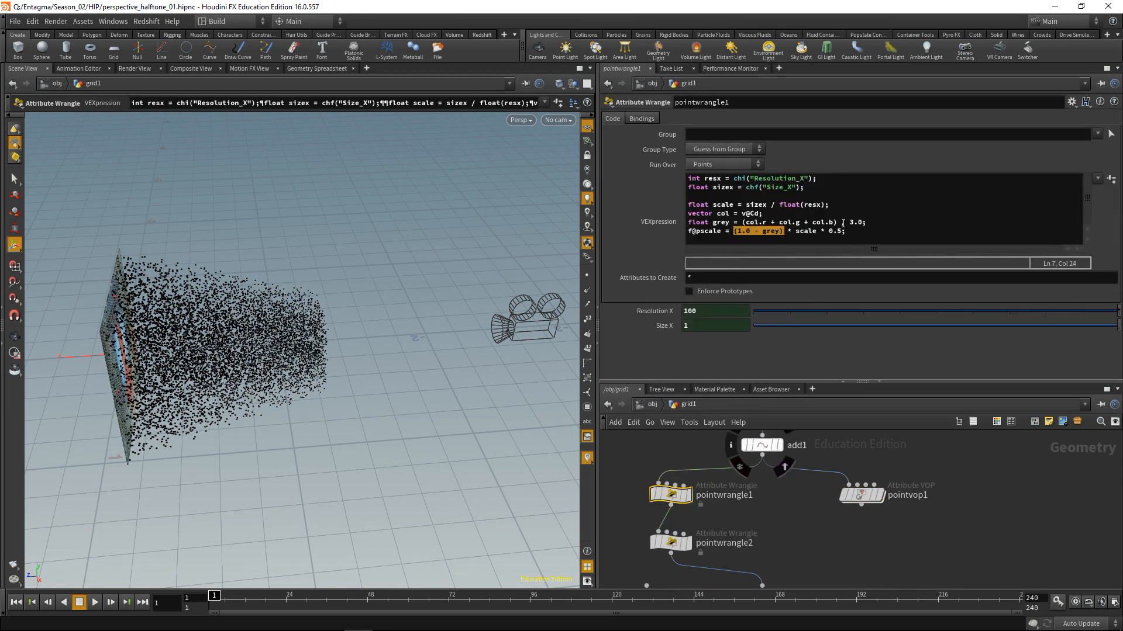
drag(869, 222, 682, 222)
double_click(804, 232)
drag(746, 205, 826, 201)
click(861, 495)
key(Return)
Add a Divide node below the Subtract node and promote its first two inputs to parameters.
middle_drag(937, 583, 883, 531)
key(Tab)
text(div)
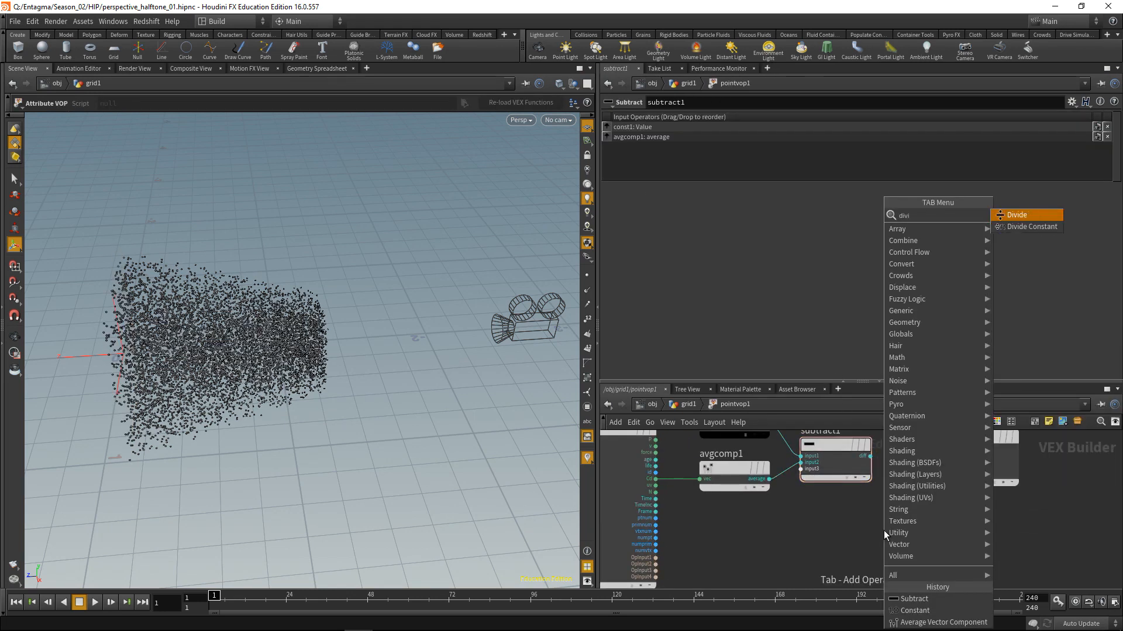
key(Return)
key(Return)
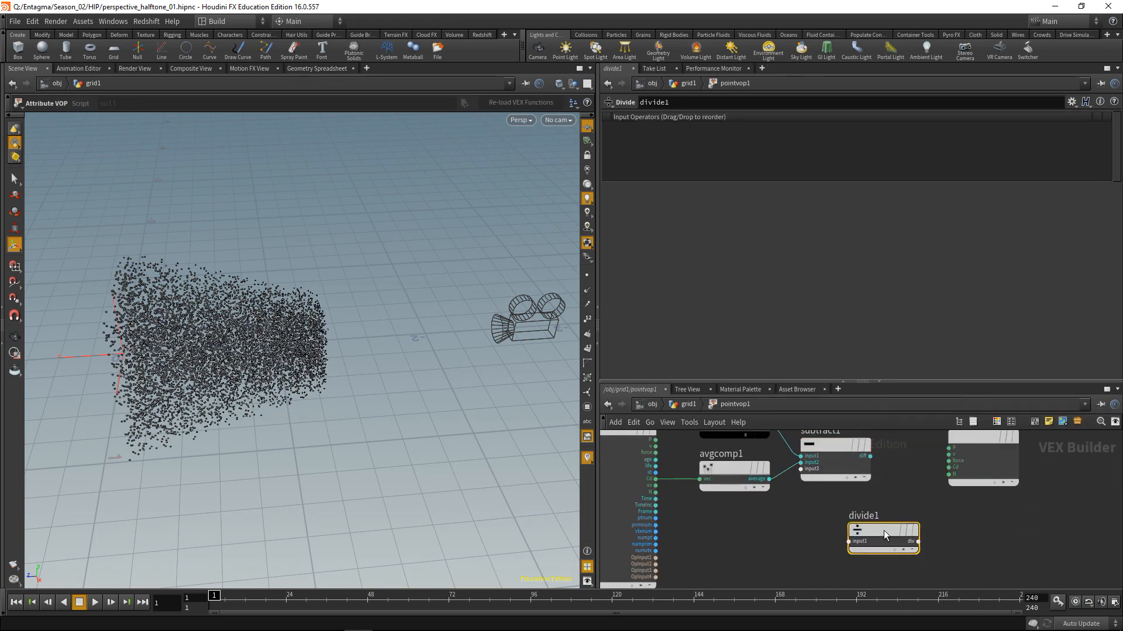
right_click(848, 544)
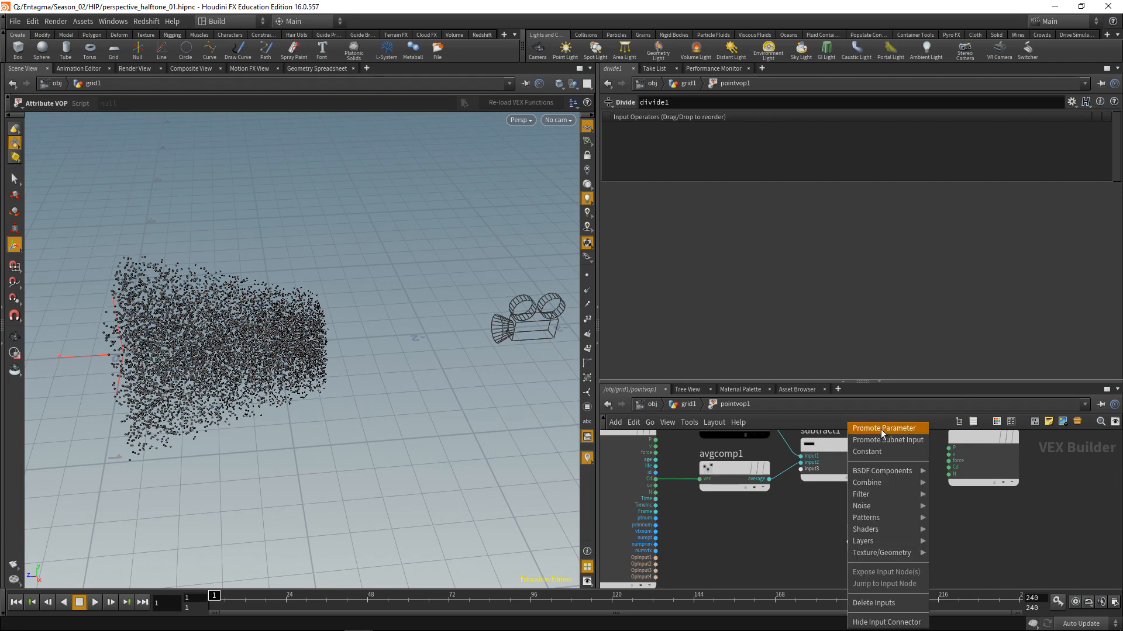
click(881, 430)
right_click(849, 549)
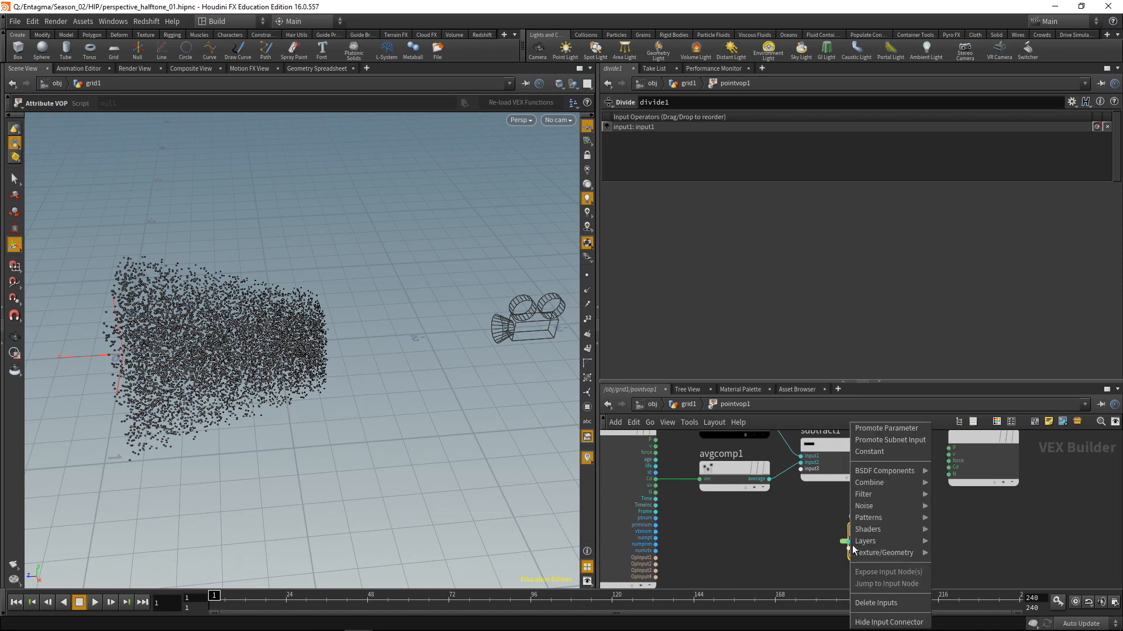
click(889, 429)
Edit pointvop1's parameter interface and label the input1 parameter Size X.
key(u)
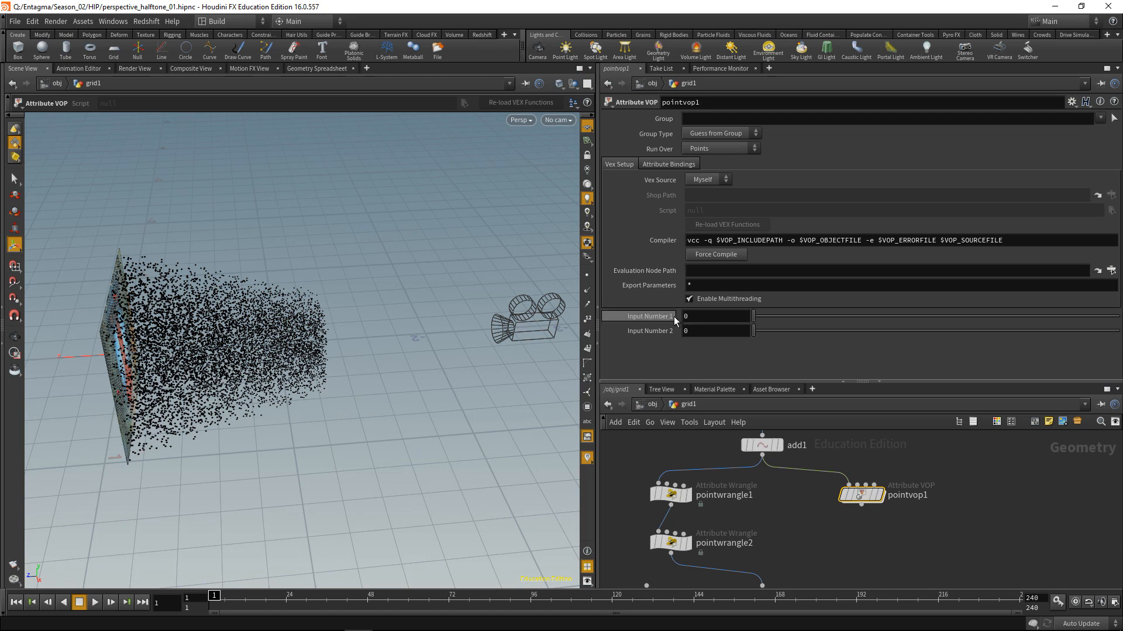
click(1071, 102)
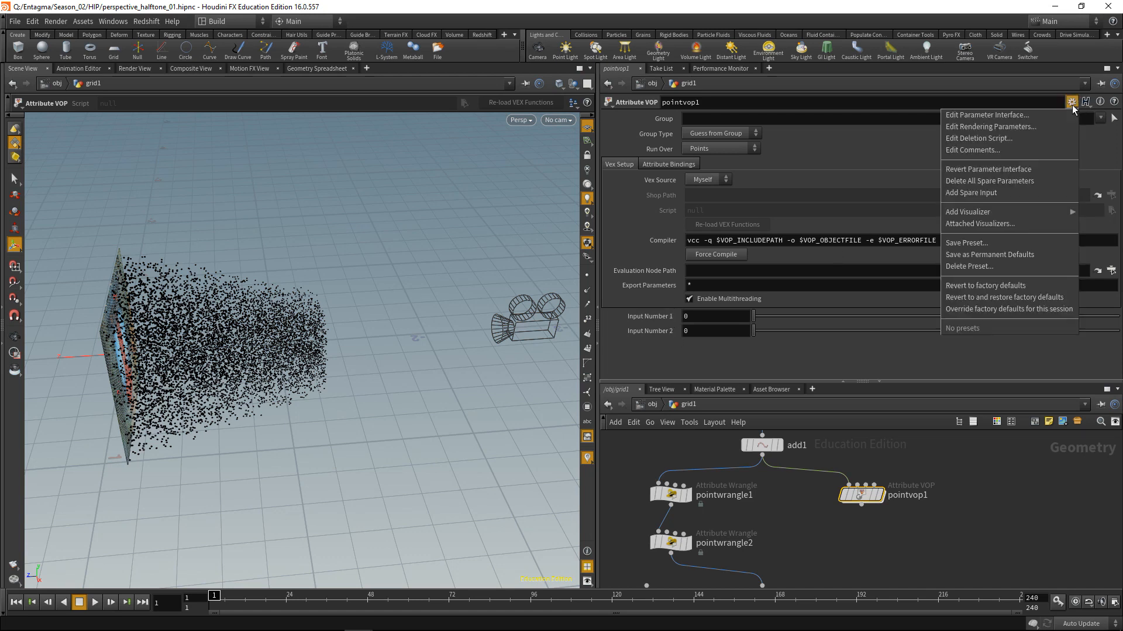
click(1058, 114)
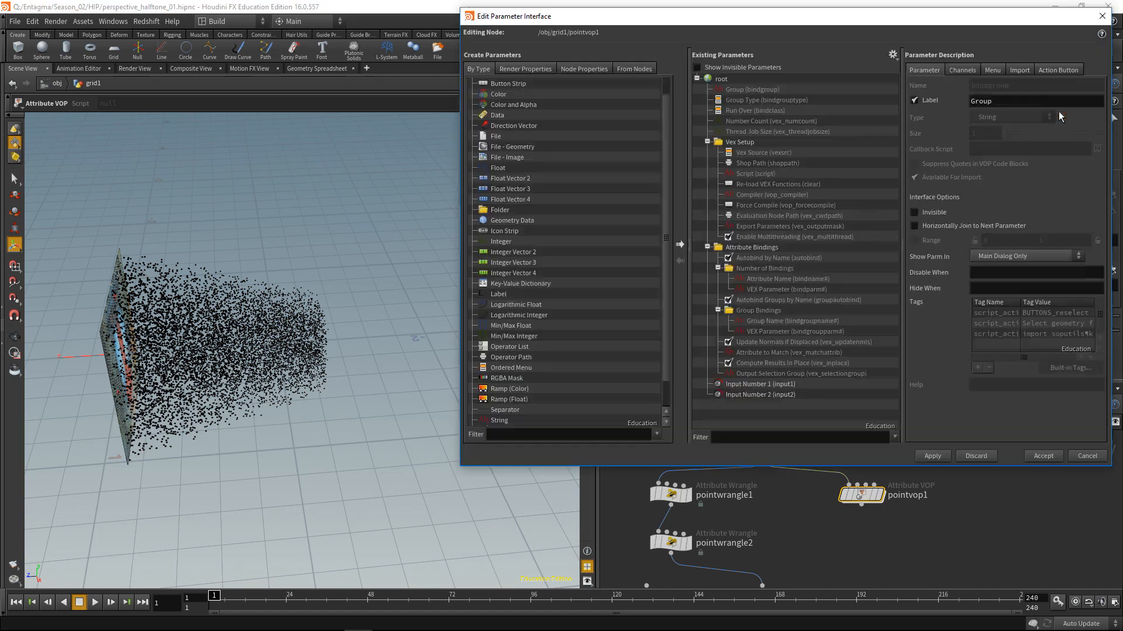
click(763, 384)
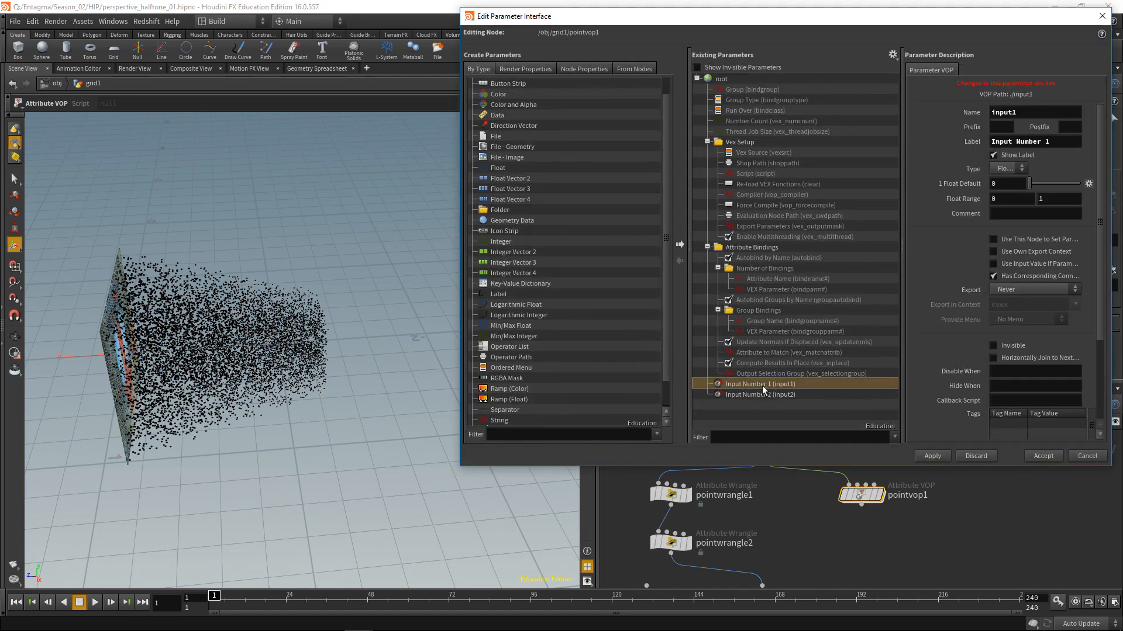
triple_click(1058, 145)
text(Size X)
Label the input2 parameter Resolution X, then apply and accept the parameter interface changes.
click(773, 407)
click(774, 396)
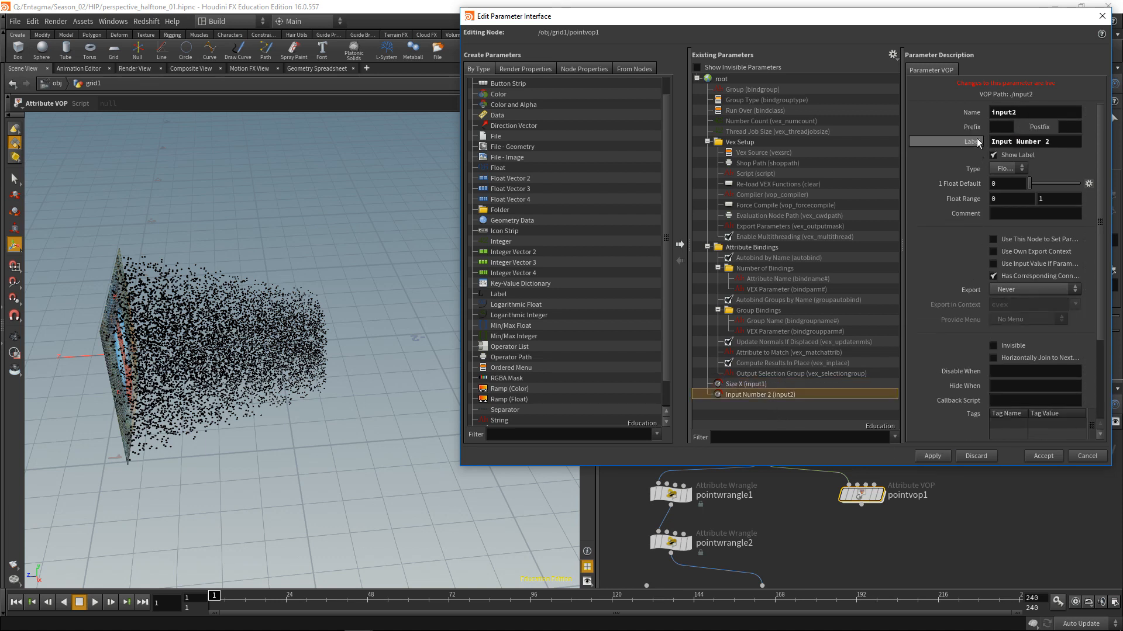
drag(1055, 142, 948, 143)
text(Resolution X)
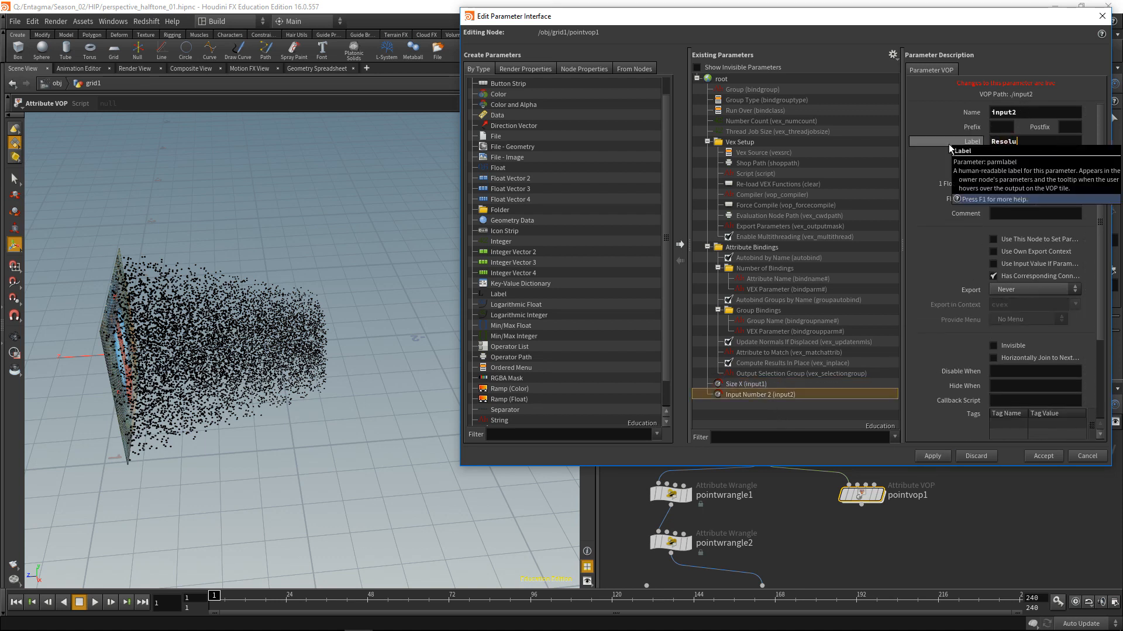
click(936, 456)
click(1049, 458)
Copy pointwrangle1's Resolution X expression ch("../grid1/cols") into pointvop1's Resolution X parameter.
click(671, 495)
click(799, 311)
key(ctrl+c)
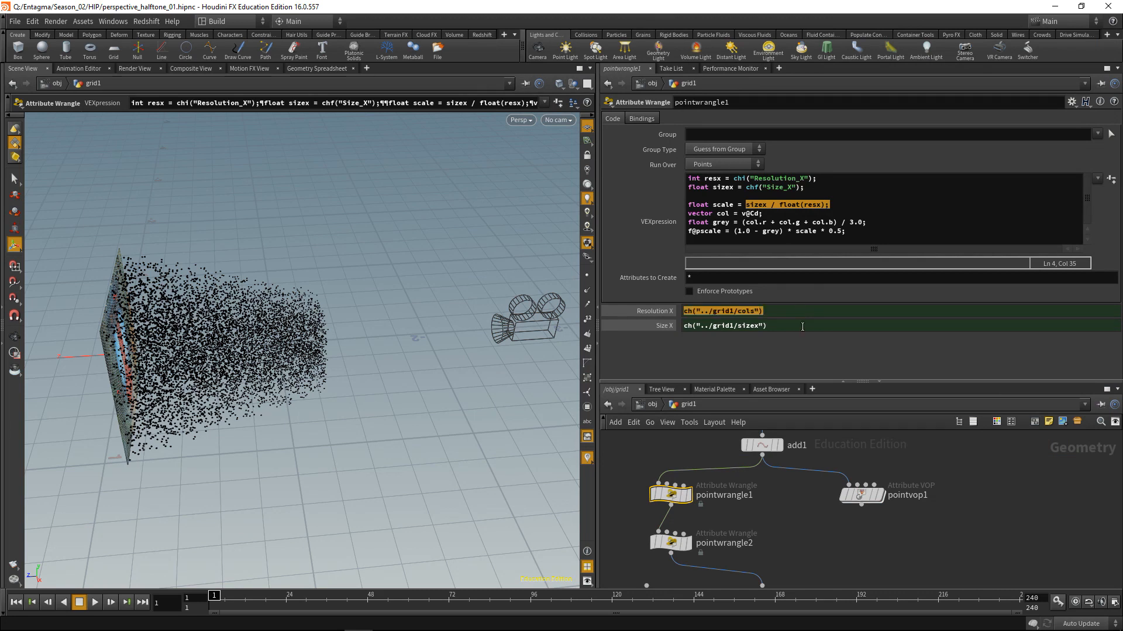
click(860, 495)
click(687, 331)
key(ctrl+v)
Copy pointwrangle1's Size X expression ch("../grid1/sizex") into pointvop1's Size X parameter.
click(671, 495)
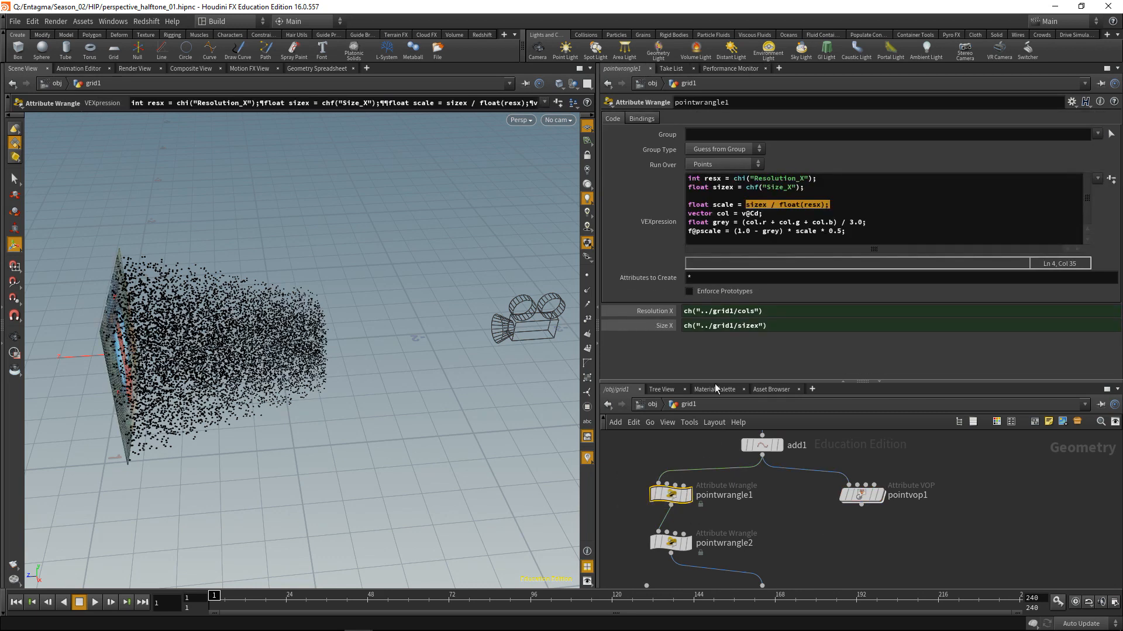
click(714, 325)
key(ctrl+c)
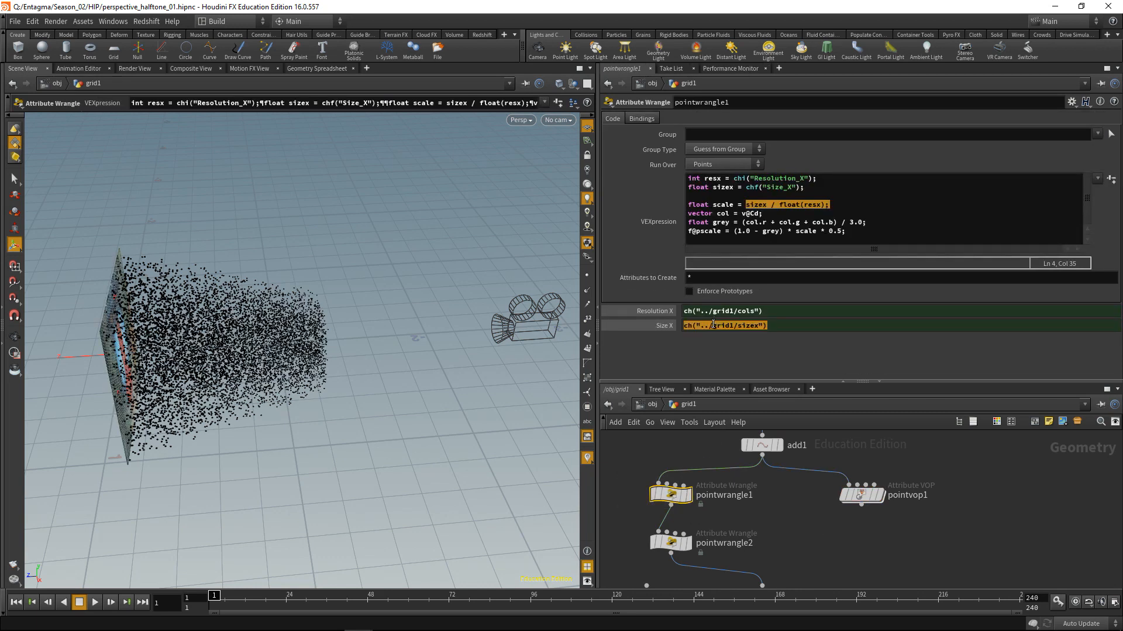
click(860, 495)
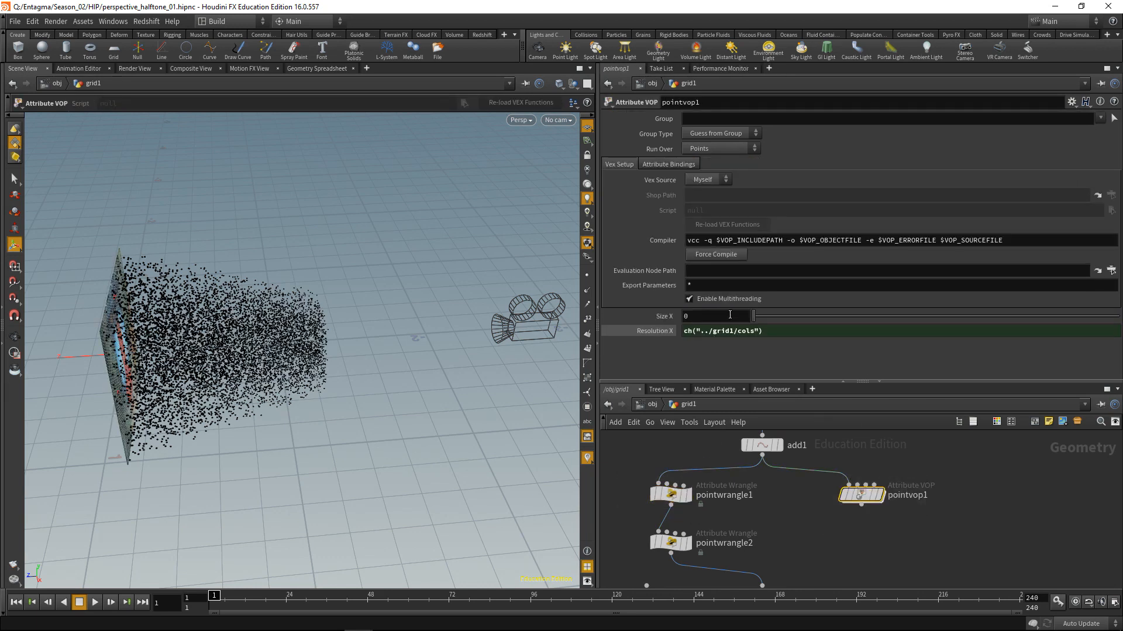
key(ctrl+v)
key(Return)
click(939, 555)
Examine the scale factor in pointwrangle1's f@pscale expression and return to the network inside pointvop1.
click(861, 495)
double_click(857, 494)
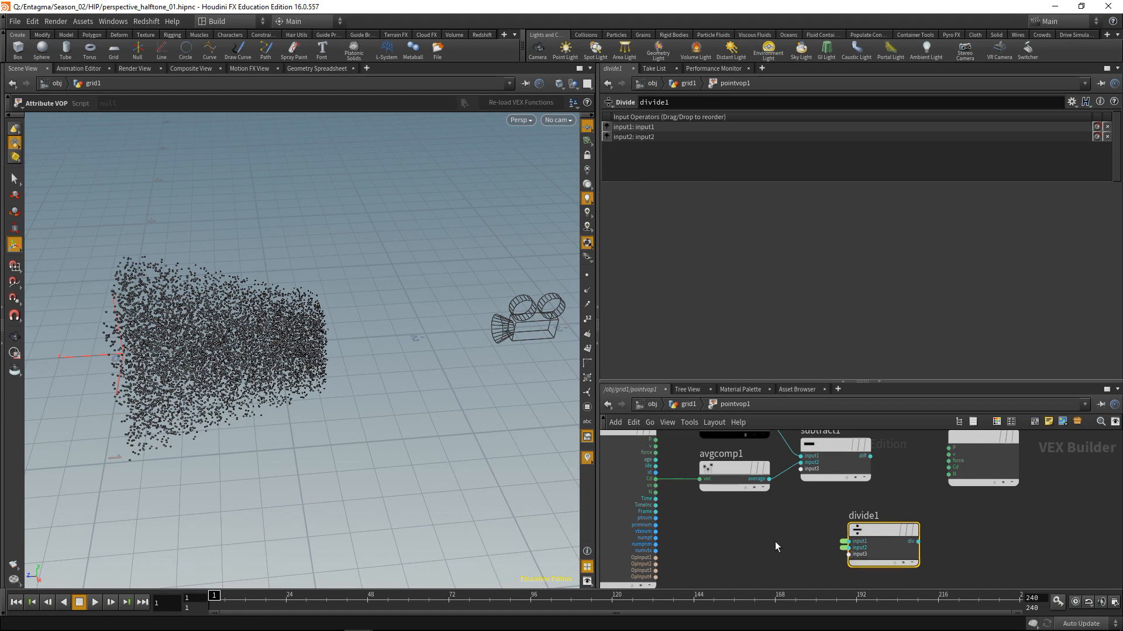
key(u)
click(671, 494)
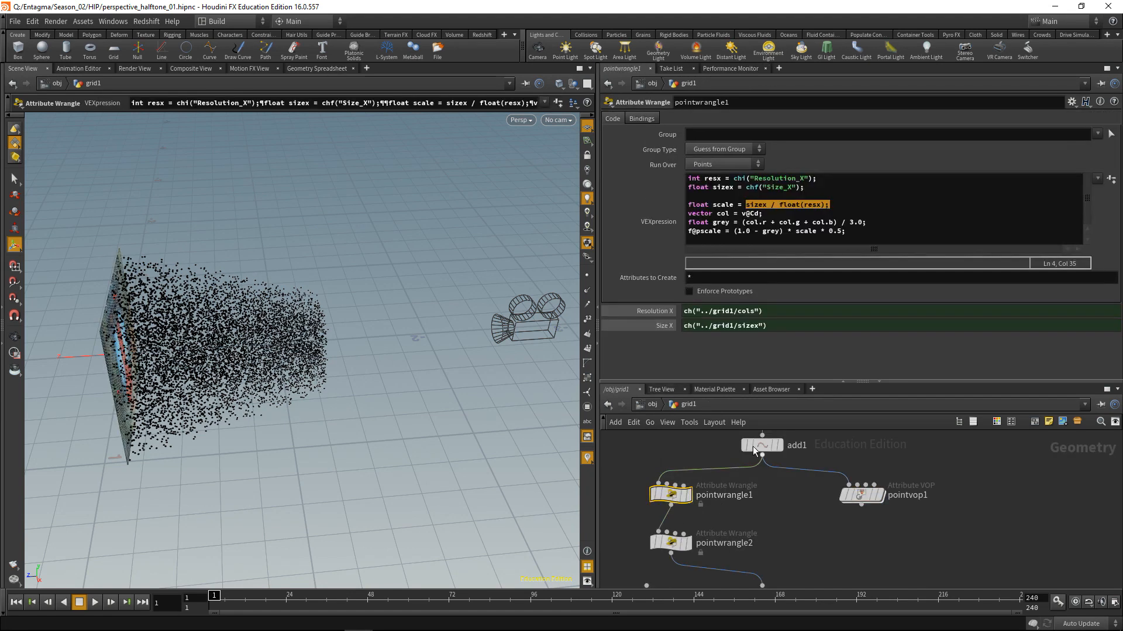
double_click(806, 231)
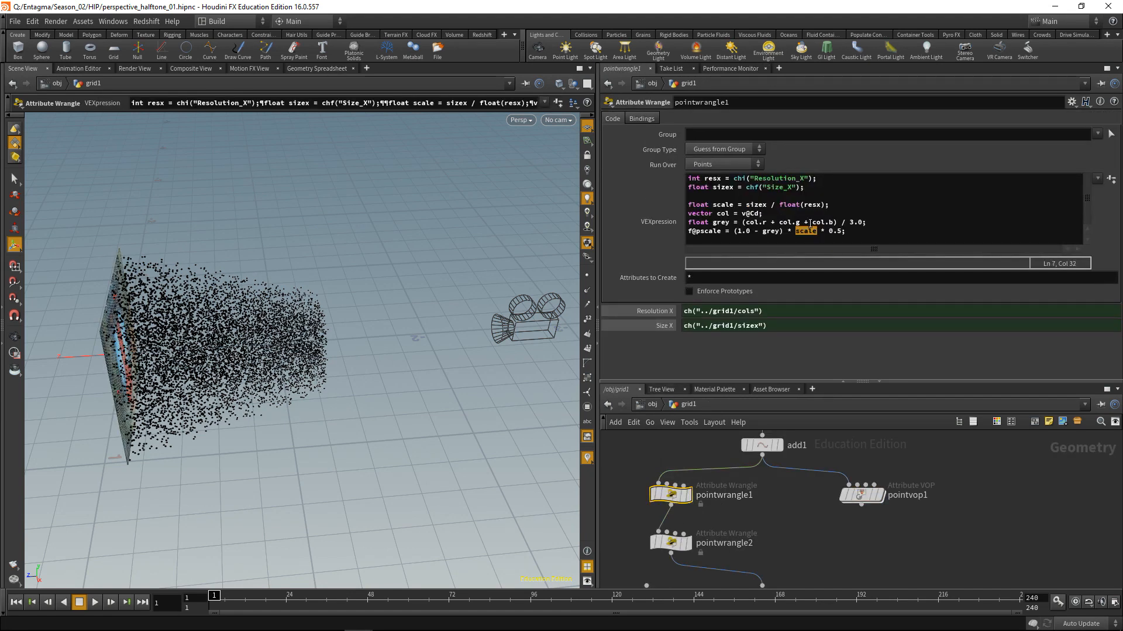
drag(735, 231, 842, 229)
double_click(805, 231)
click(860, 494)
key(Return)
key(h)
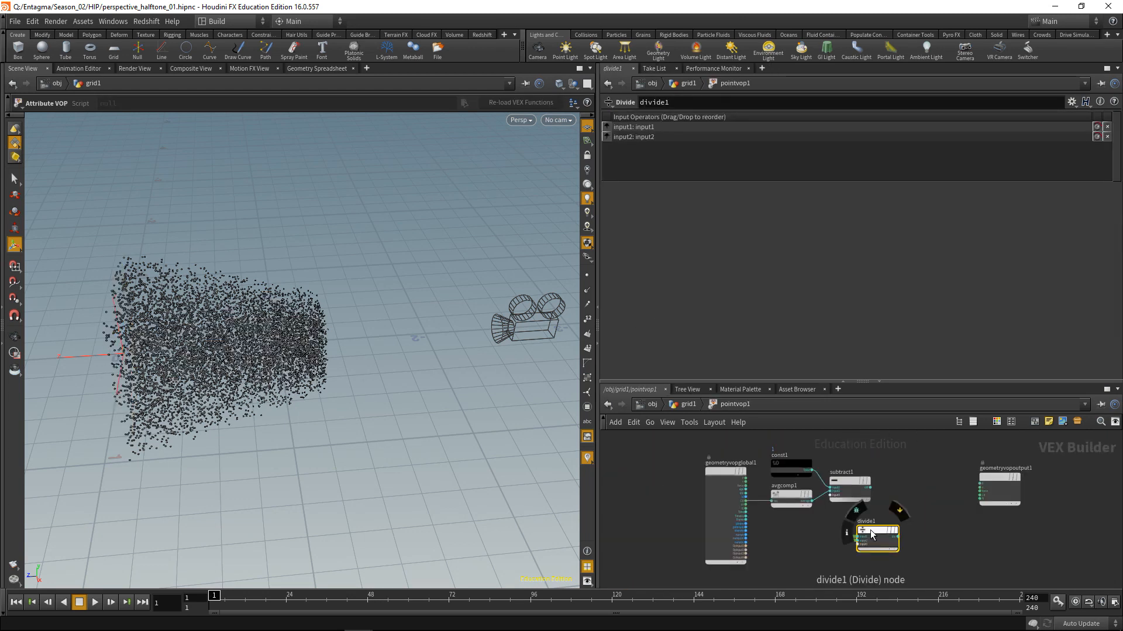
Add a Multiply node and connect the Subtract and Divide outputs to its first two inputs.
click(895, 506)
key(Tab)
text(mult)
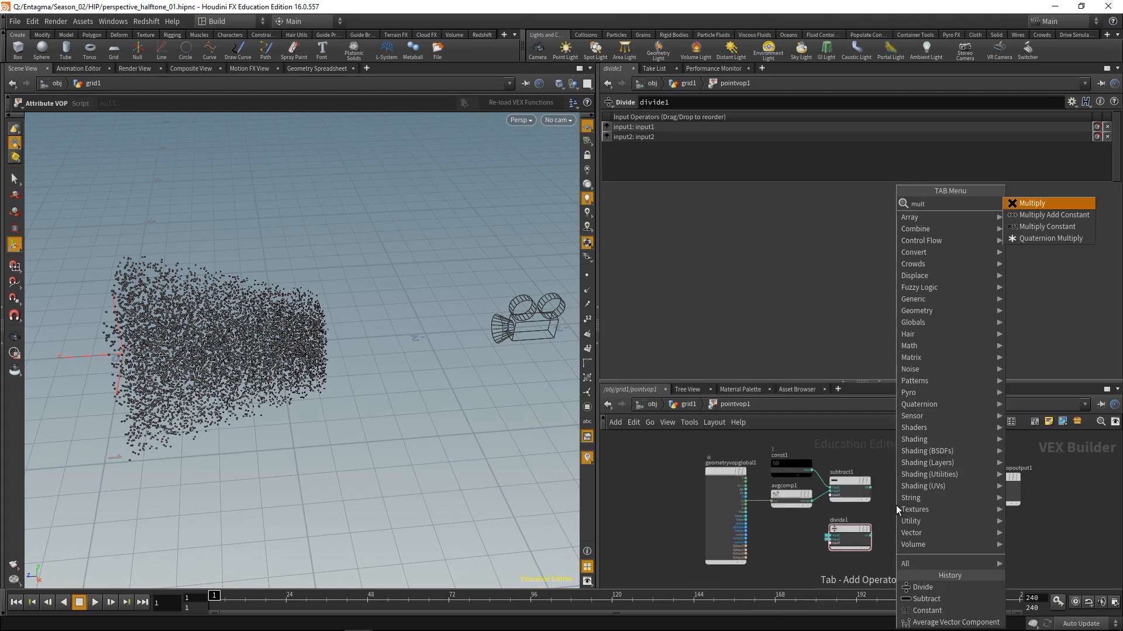
key(Return)
click(895, 506)
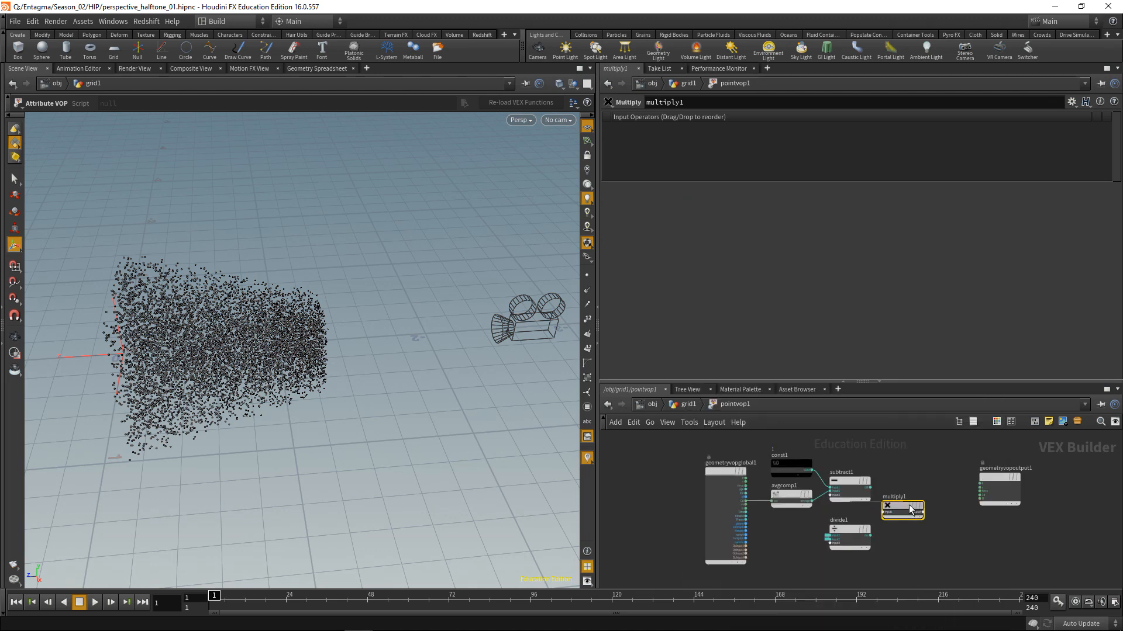
click(871, 489)
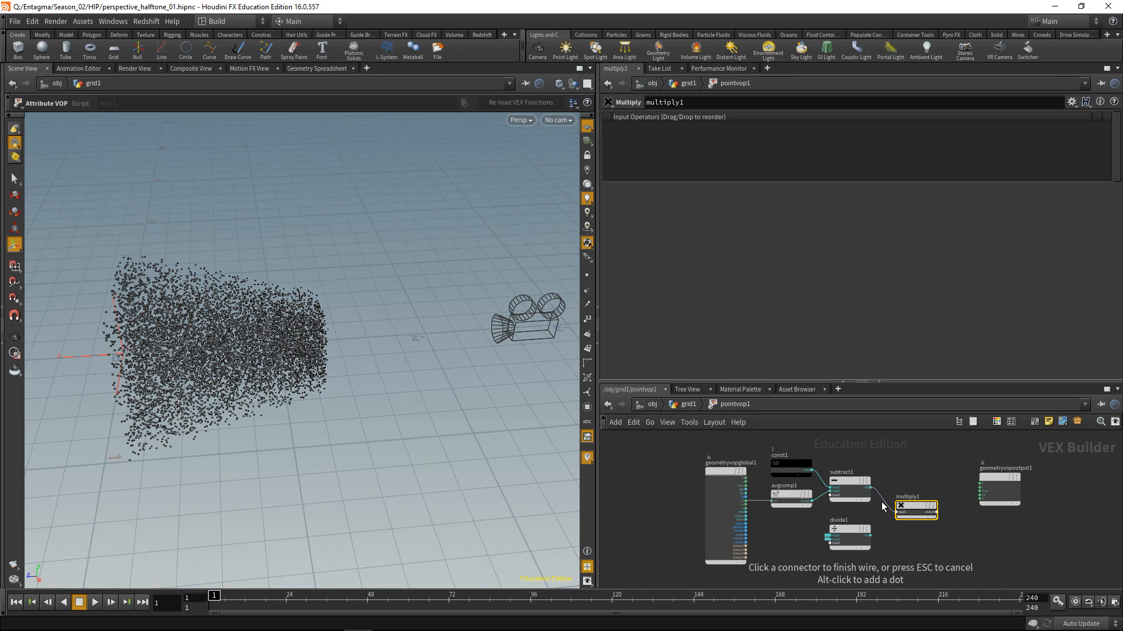
click(897, 513)
click(871, 536)
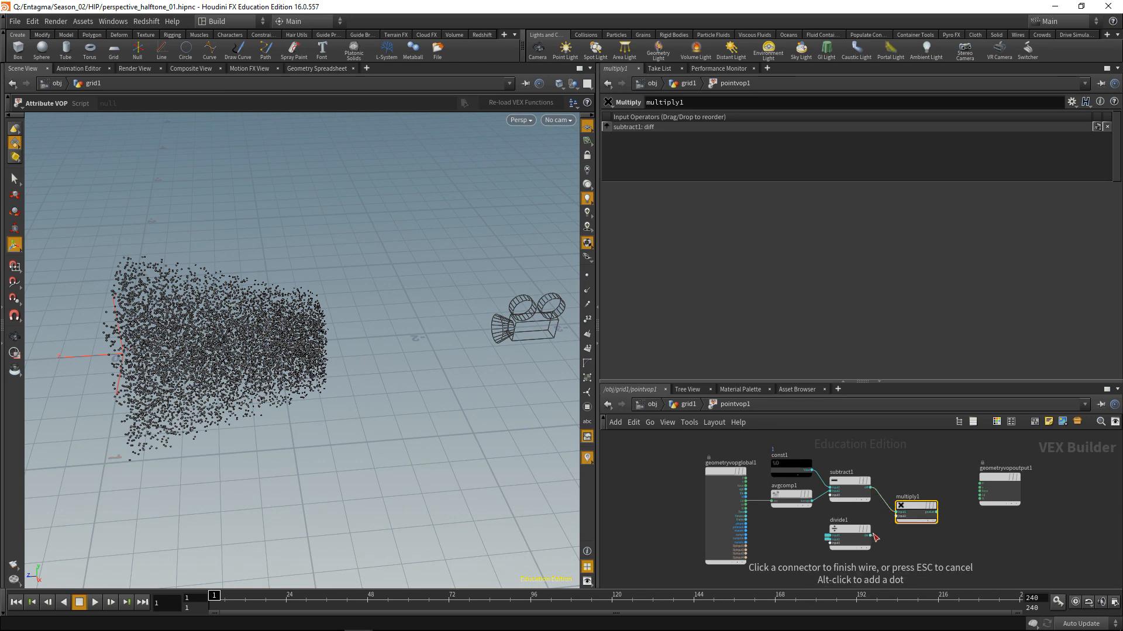
click(897, 517)
Add a Constant node with a float value of 0.5 and connect it to the Multiply node's third input.
key(Tab)
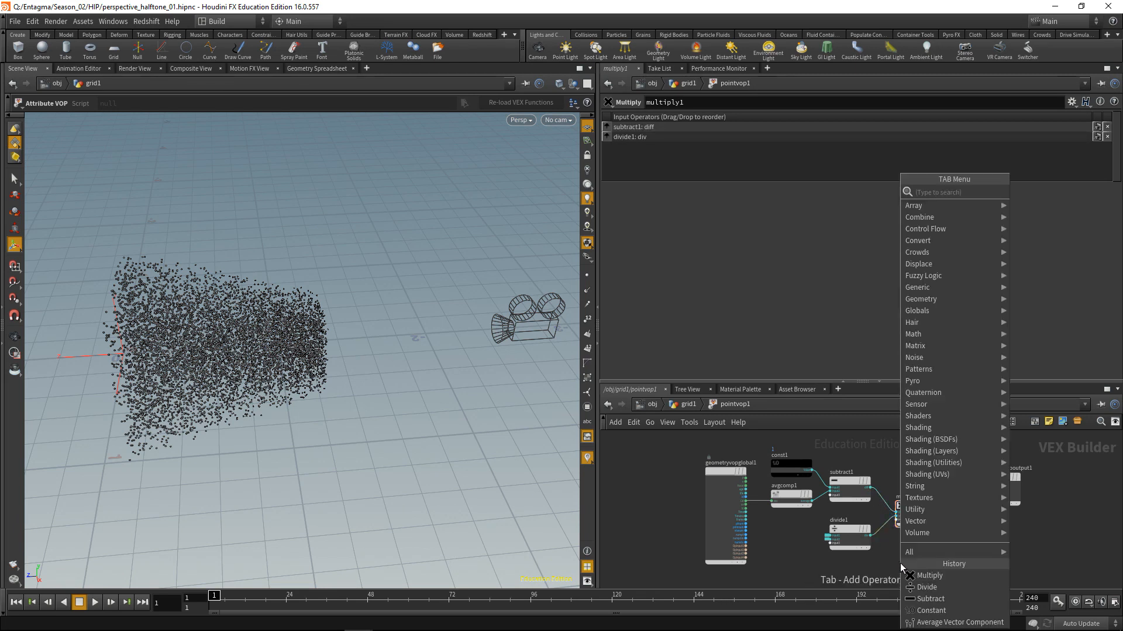
text(cons)
key(Return)
click(900, 563)
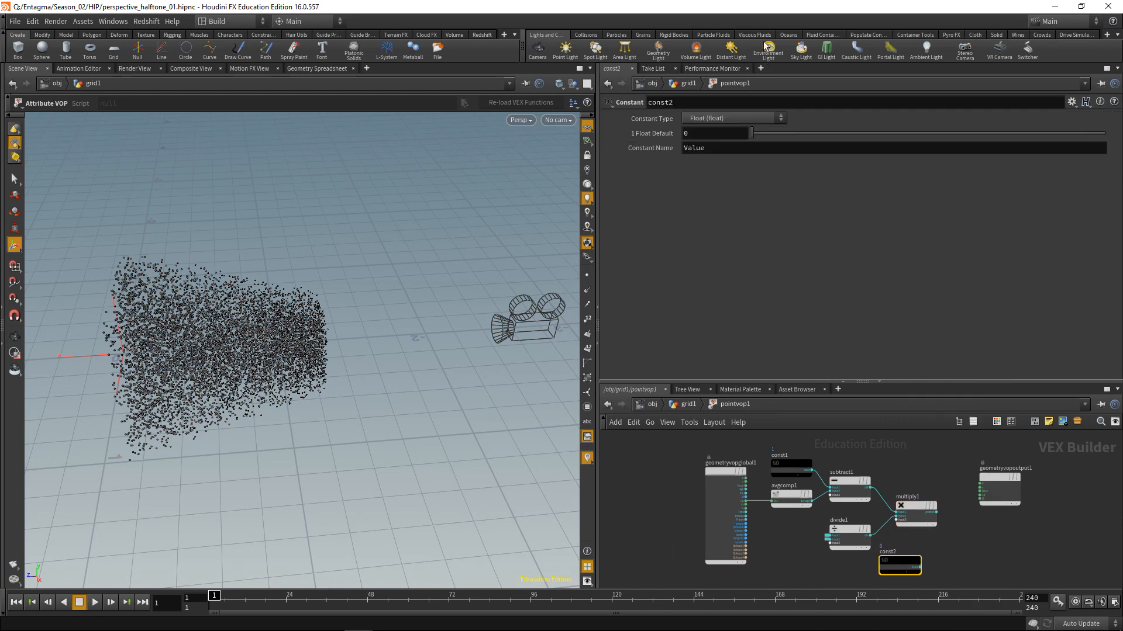
click(718, 133)
text(.5)
key(Return)
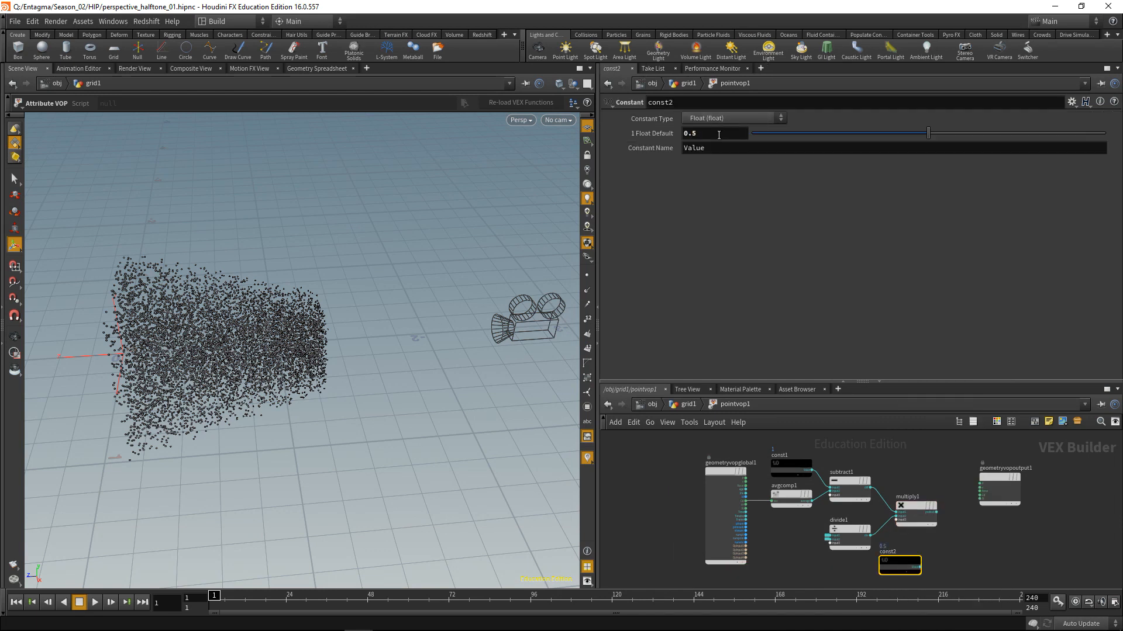
click(874, 556)
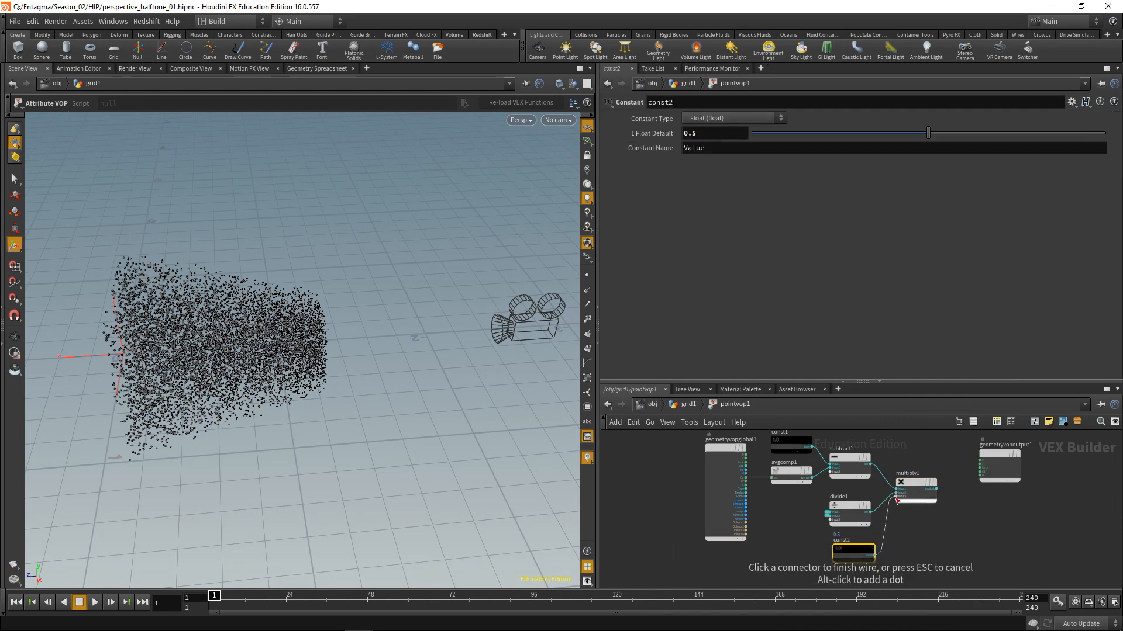
click(893, 500)
middle_drag(977, 519, 952, 531)
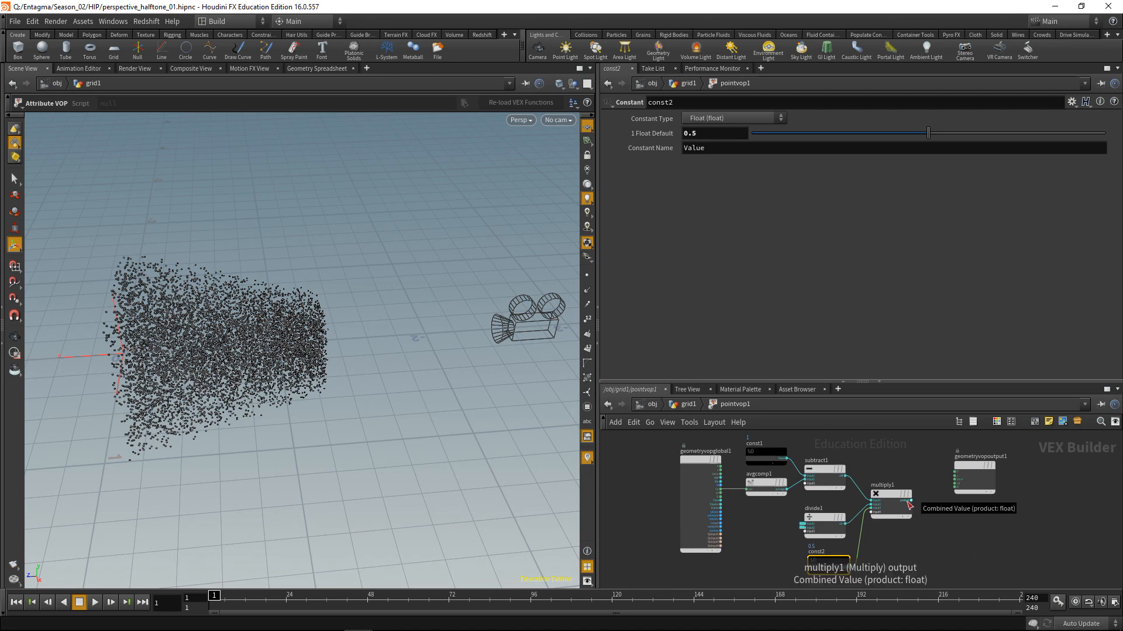
Add a Bind Export node named pscale, feed it the Multiply output, and lay out the network.
key(Tab)
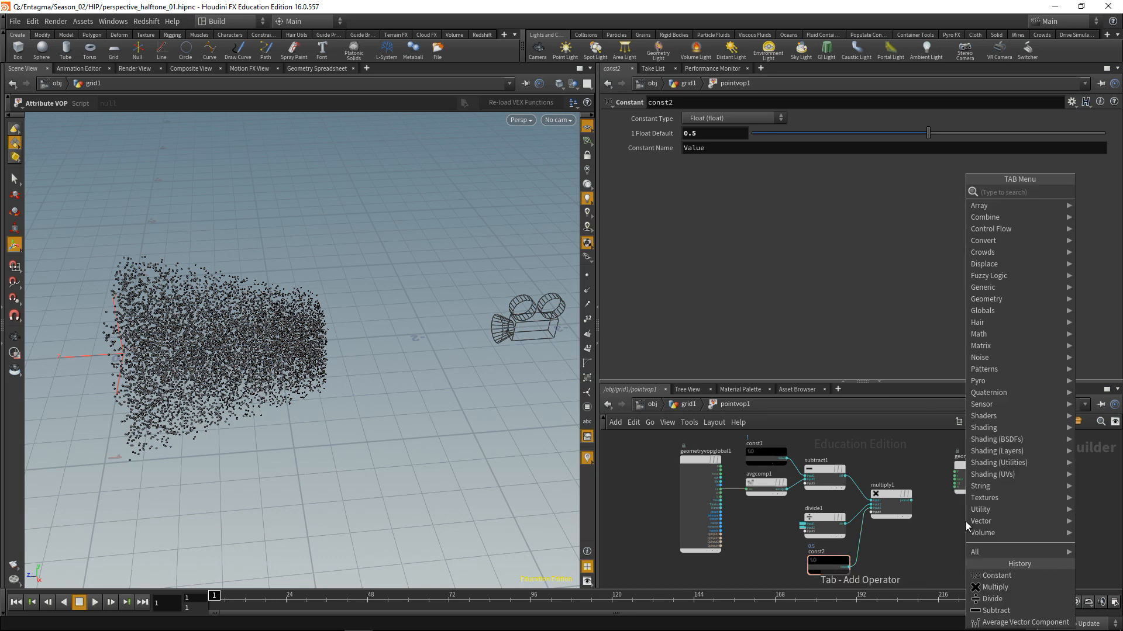
text(bindexp)
key(Return)
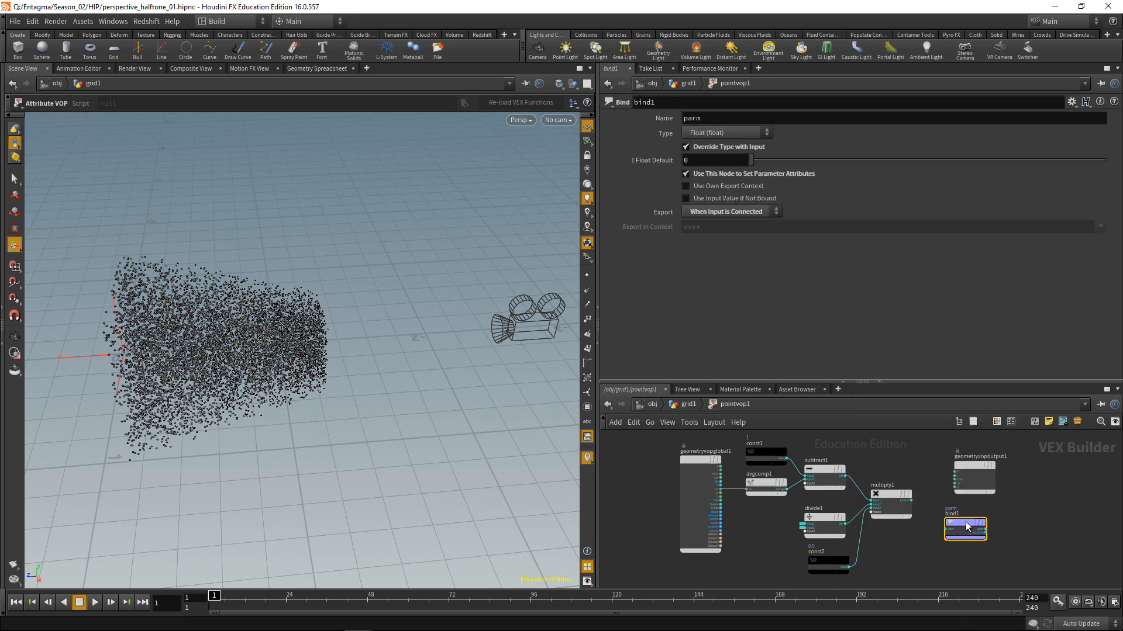
double_click(693, 118)
text(pscale)
click(911, 501)
click(962, 529)
key(l)
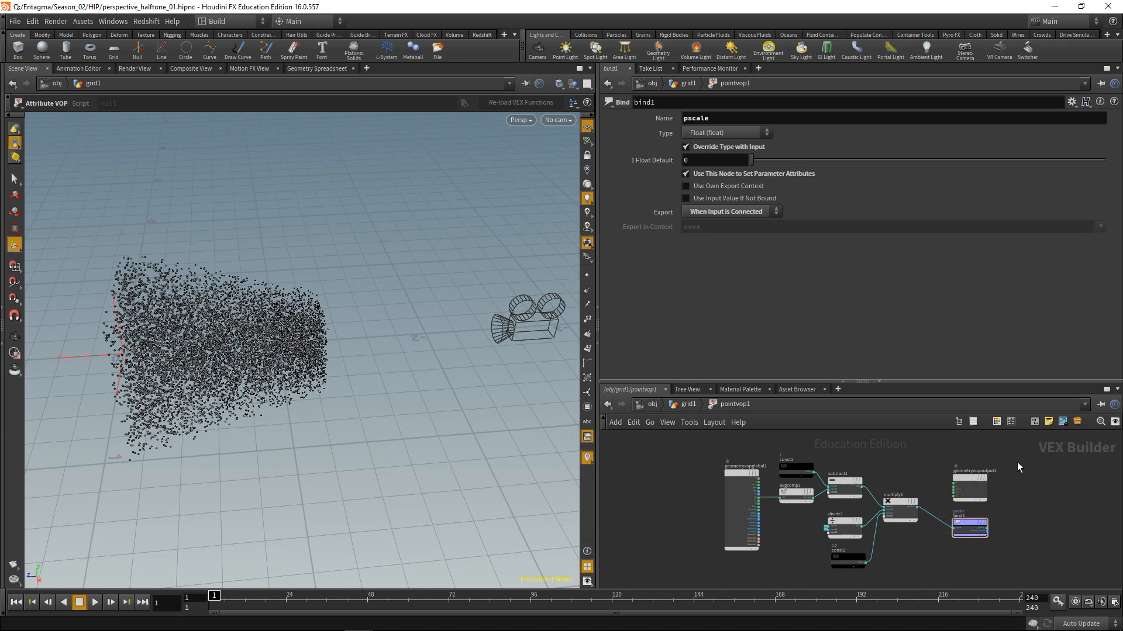
Add a second Point VOP in the grid1 network and connect it below pointvop1.
key(u)
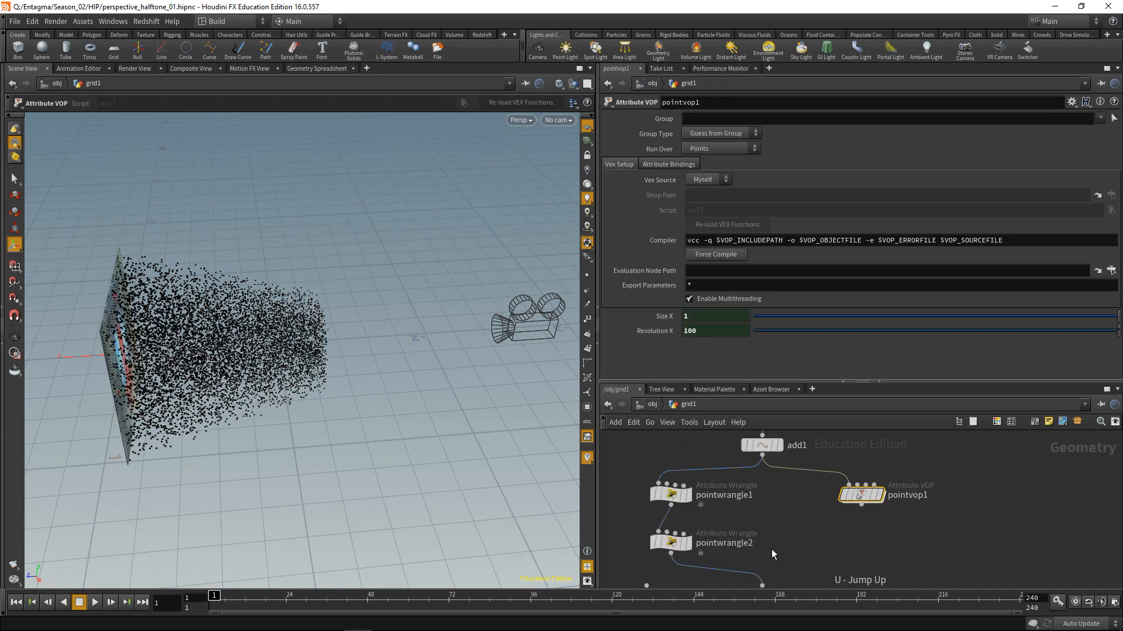
drag(629, 524, 676, 563)
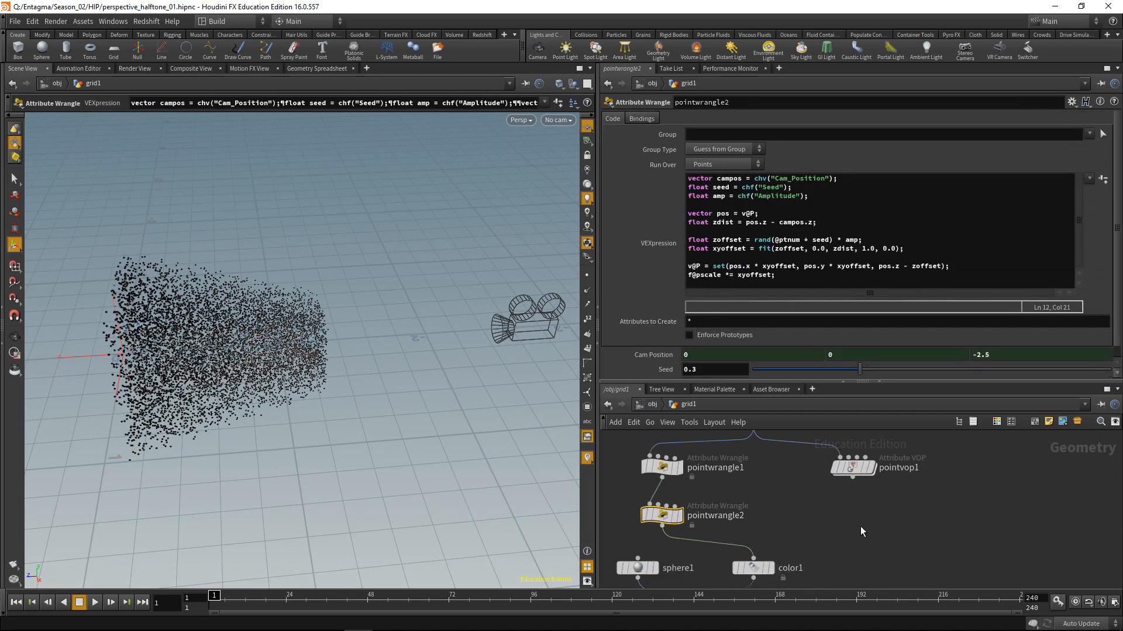
key(Tab)
text(pointvop)
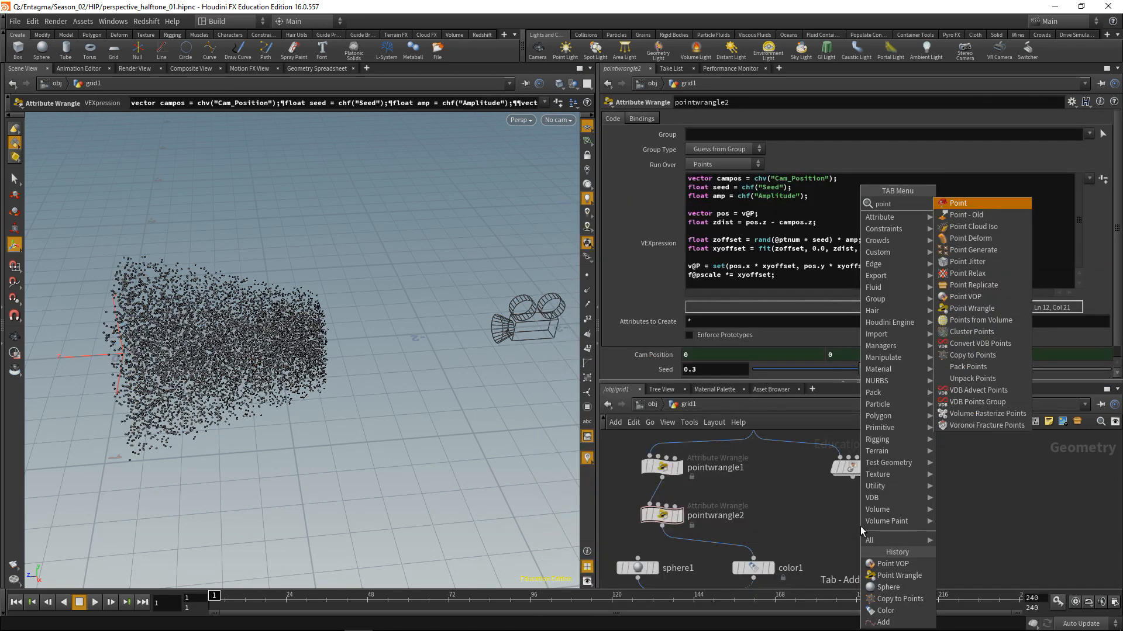
key(Return)
key(Return)
click(853, 478)
click(847, 515)
drag(861, 527, 842, 517)
Inside pointvop2, add a Vector to Float node beside the global parameters and connect P to its input.
drag(627, 496, 668, 517)
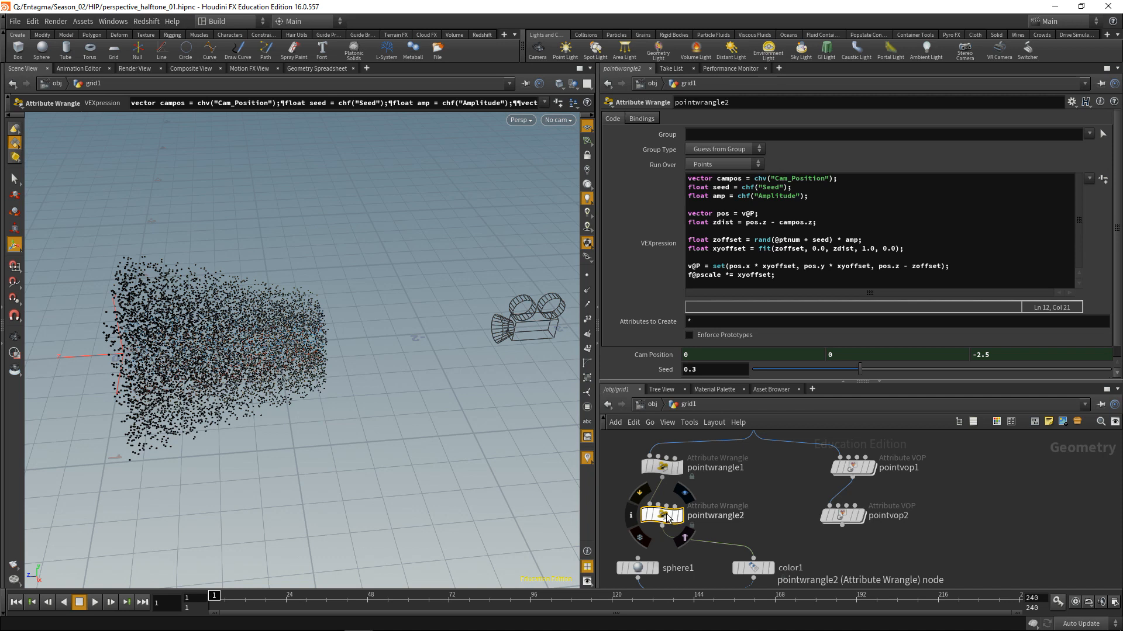
key(Return)
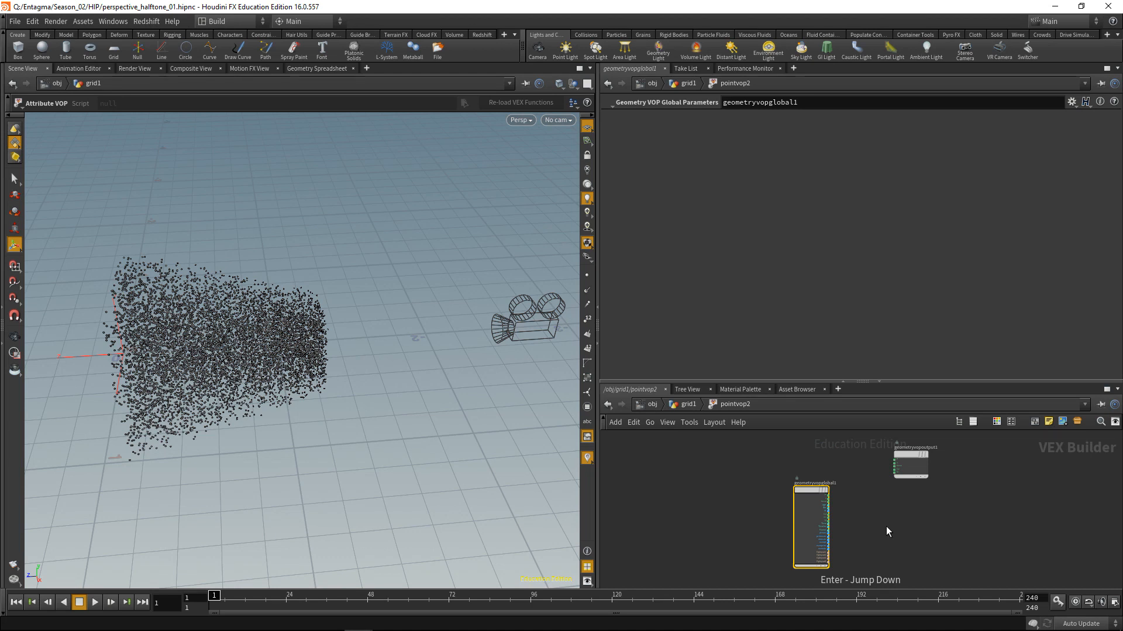
drag(860, 384, 858, 279)
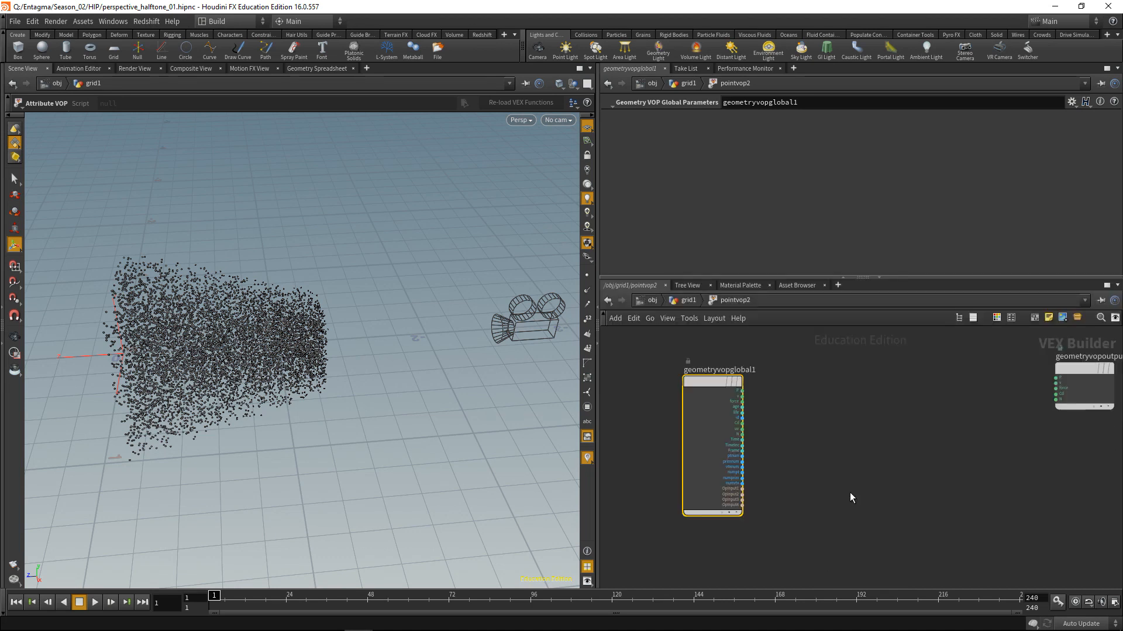
key(Tab)
text(vect)
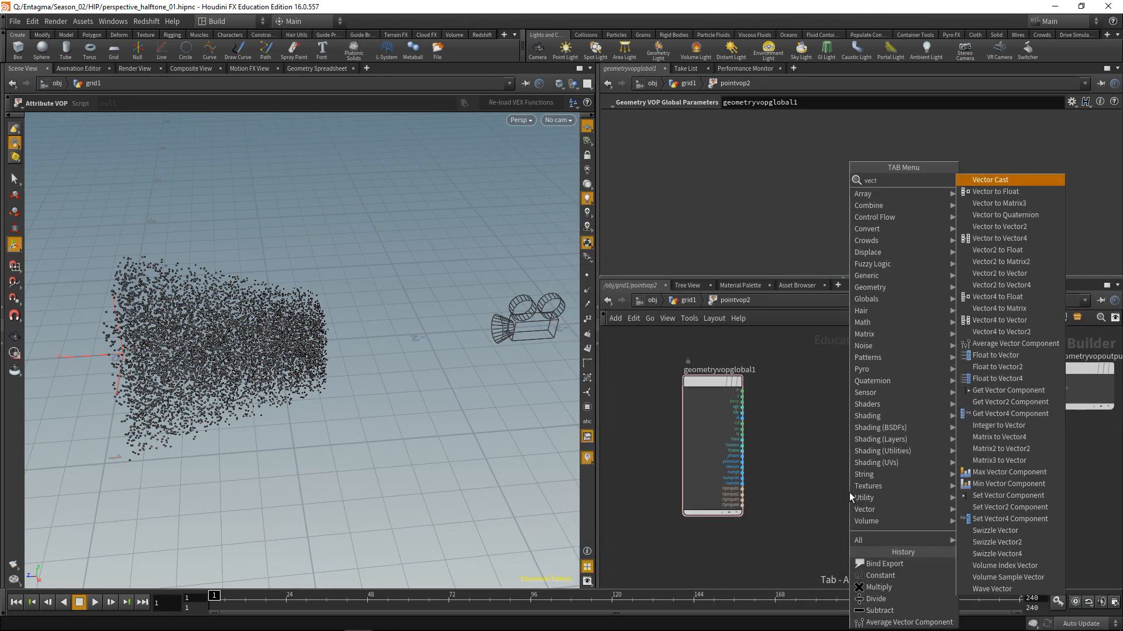
text(o)
key(Down)
key(Return)
click(849, 492)
click(742, 391)
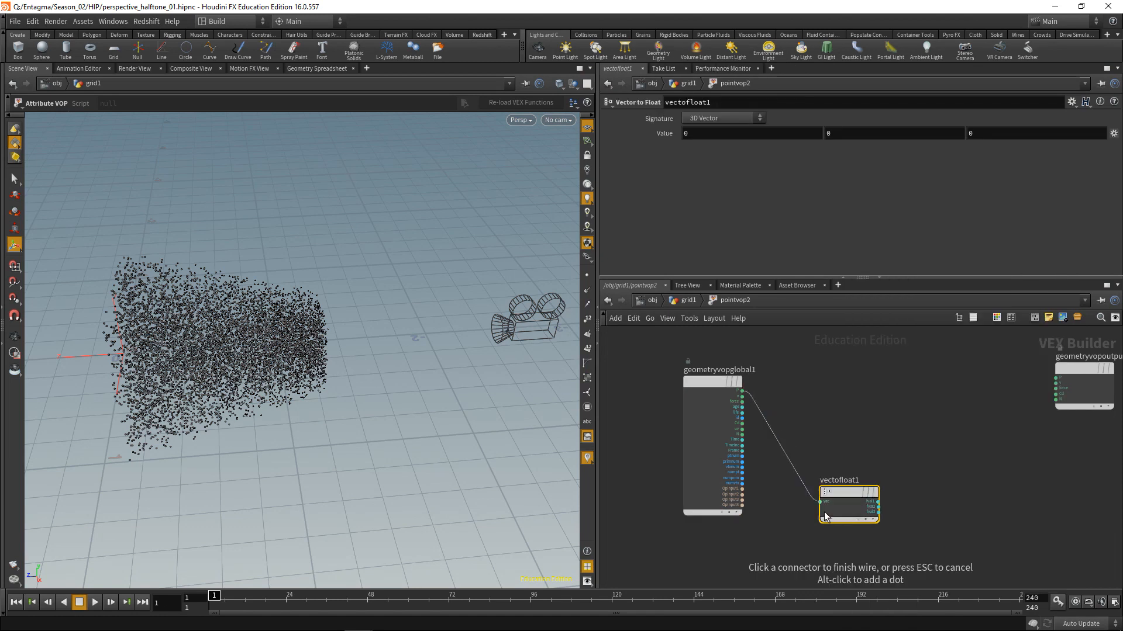
click(821, 502)
drag(836, 499, 814, 395)
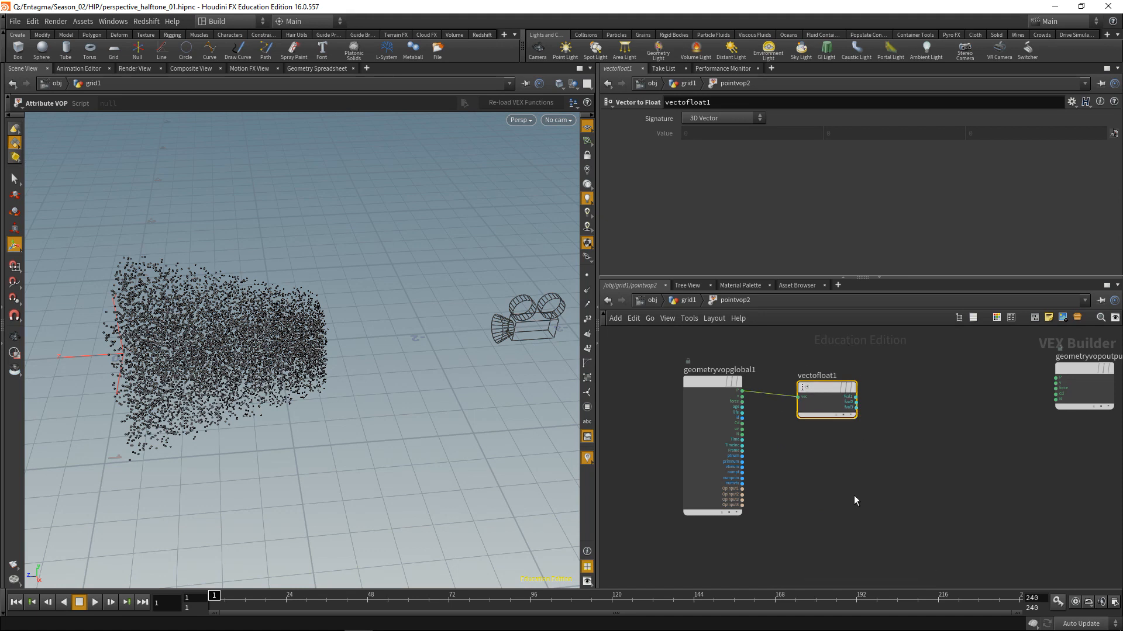
Add a second Vector to Float node below the global parameters and promote its input vector to a parameter.
key(Tab)
text(vect)
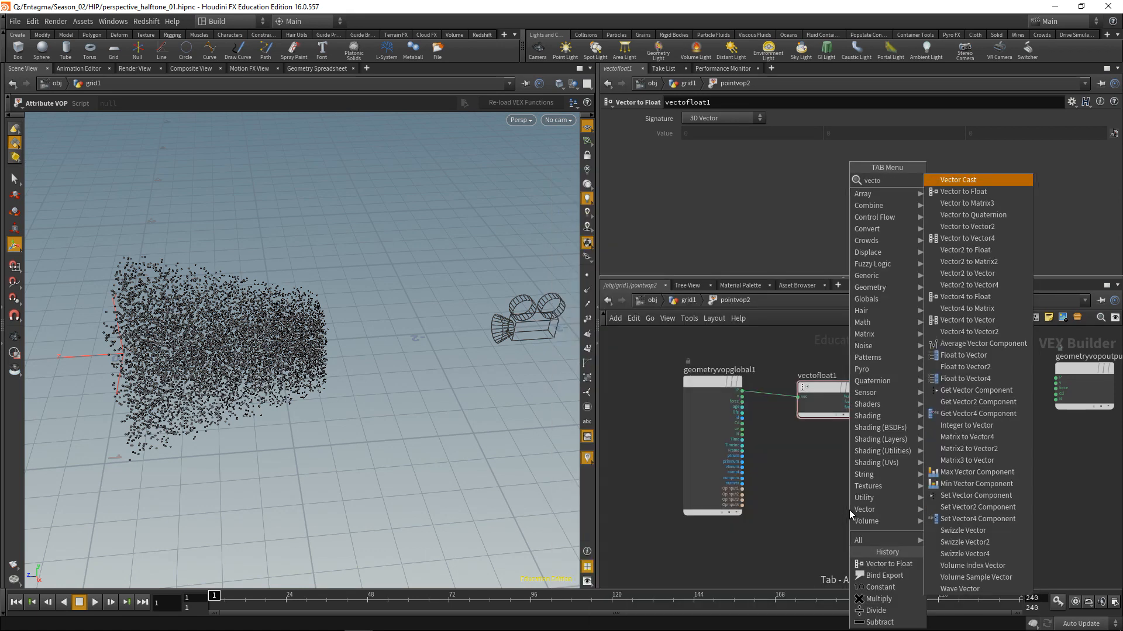
key(Down)
key(Return)
click(692, 553)
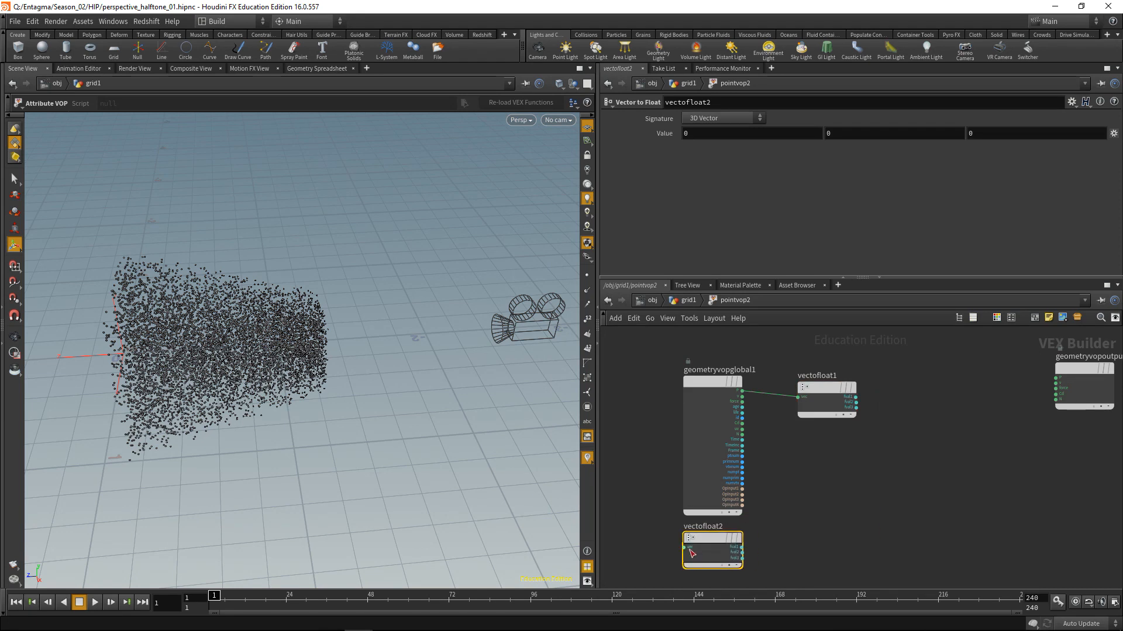
right_click(687, 553)
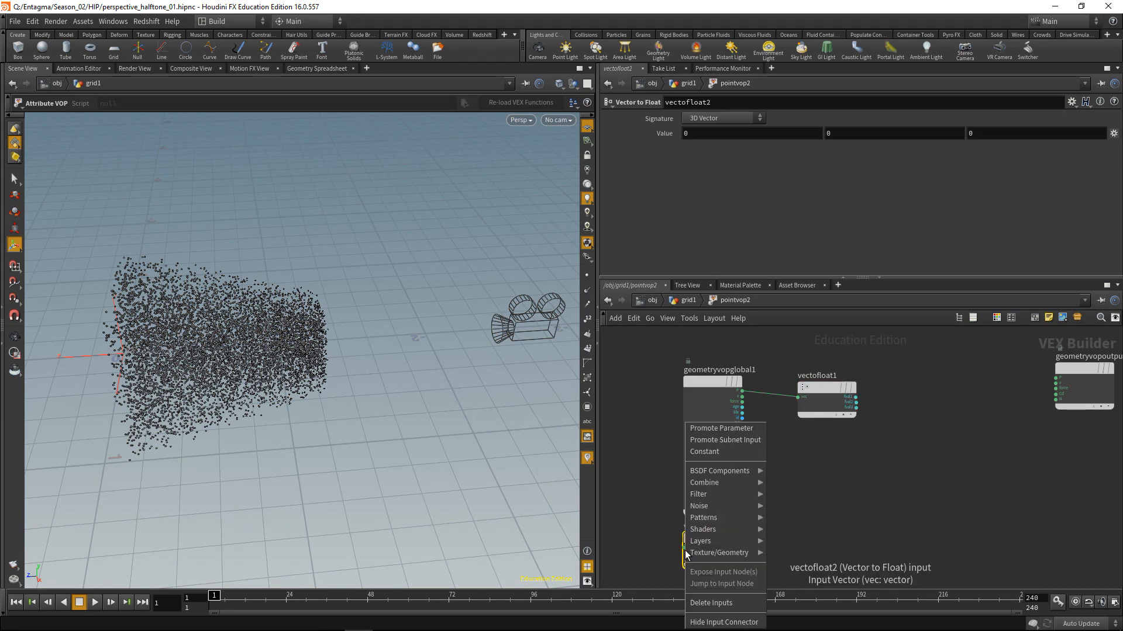
click(706, 430)
Copy pointwrangle2's Cam Position parameter, paste it as relative references into pointvop2's Input Vector, and align pointvop2 below pointvop1.
key(u)
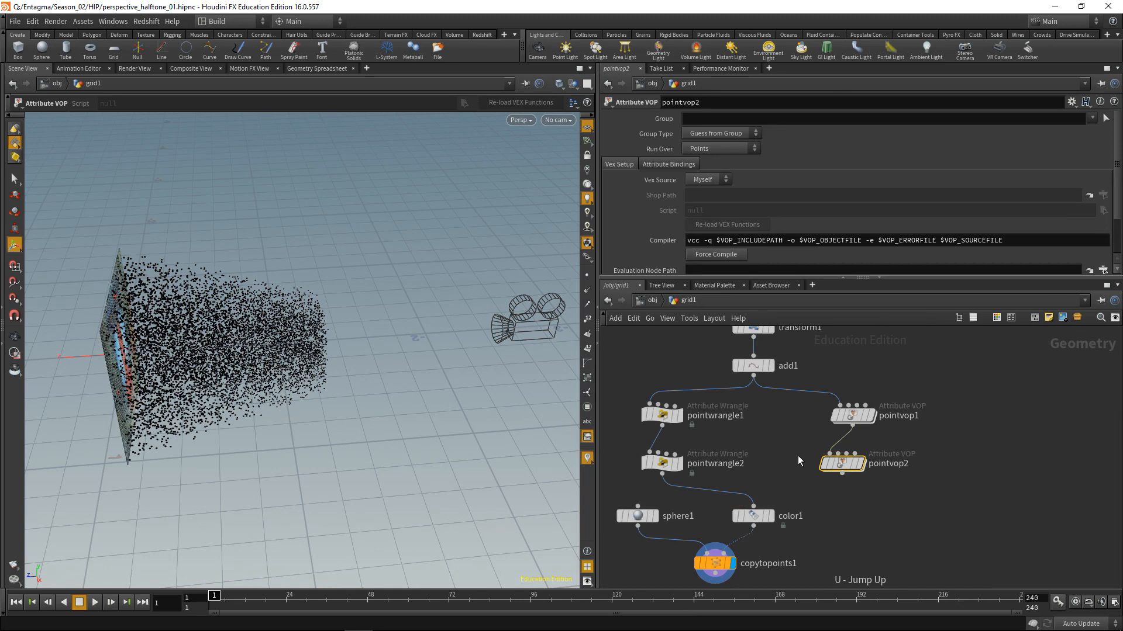
drag(860, 278, 856, 369)
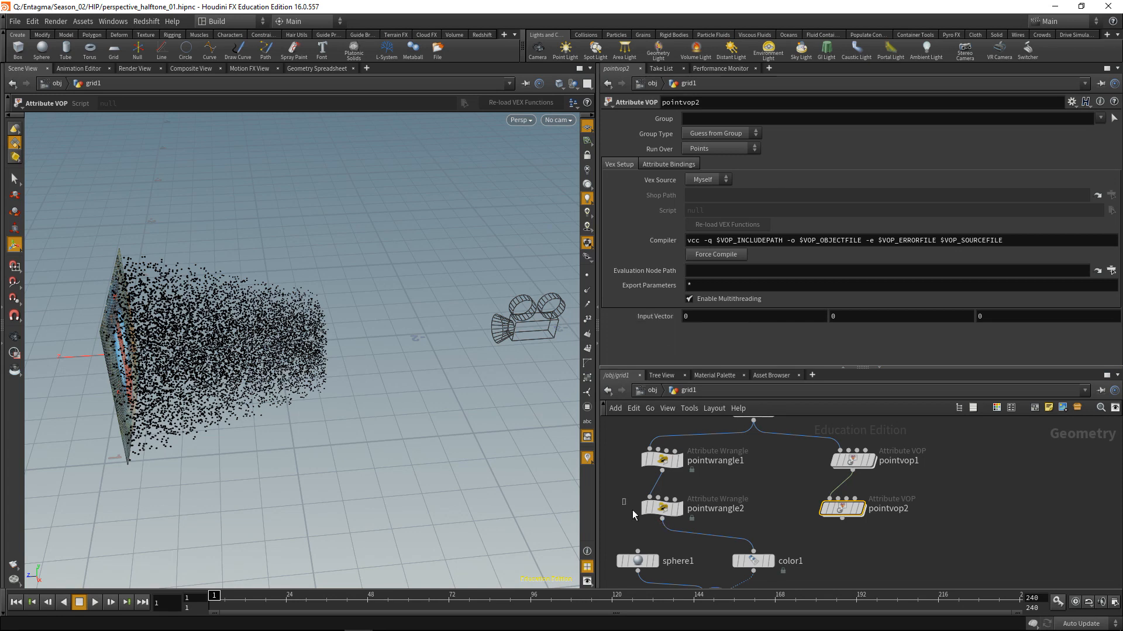
click(661, 507)
right_click(653, 356)
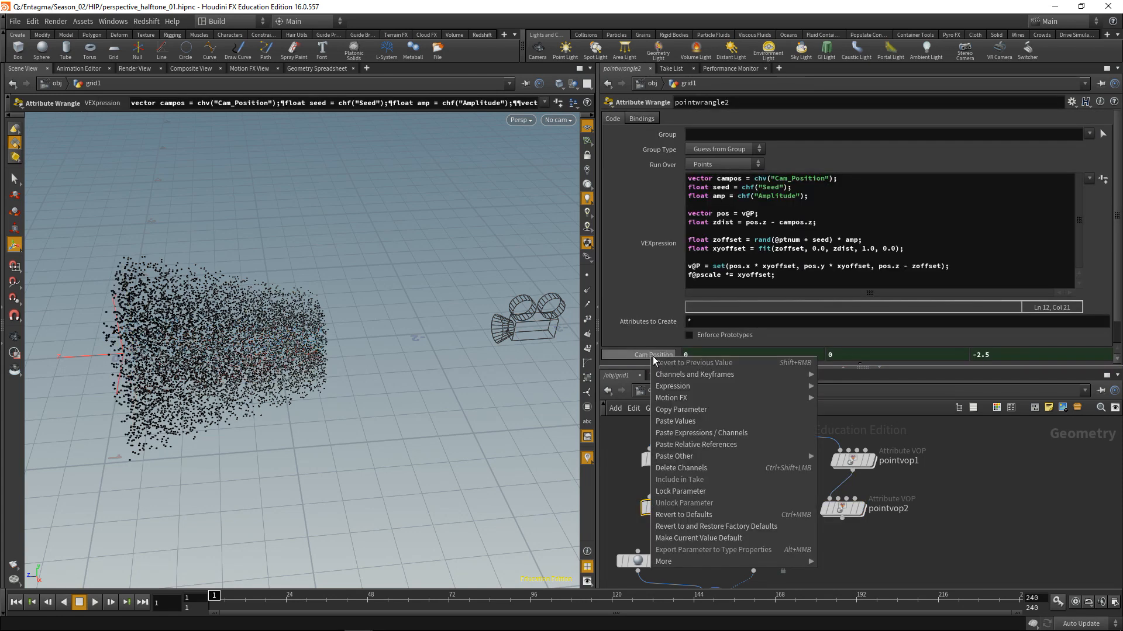
click(693, 410)
click(821, 511)
right_click(652, 314)
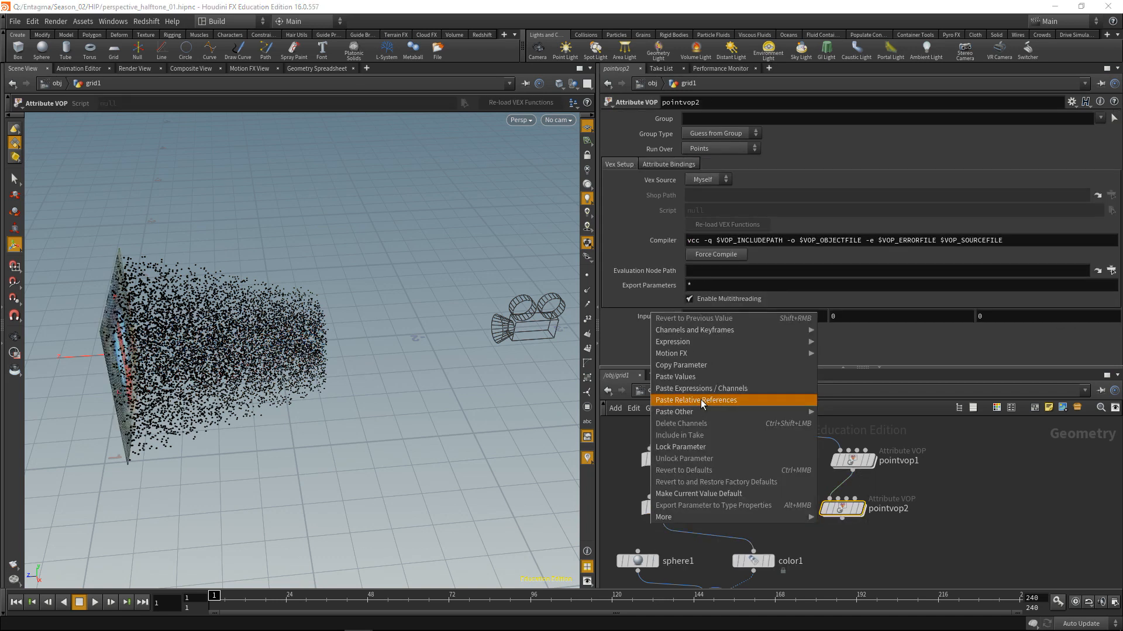
click(701, 400)
drag(846, 514, 867, 520)
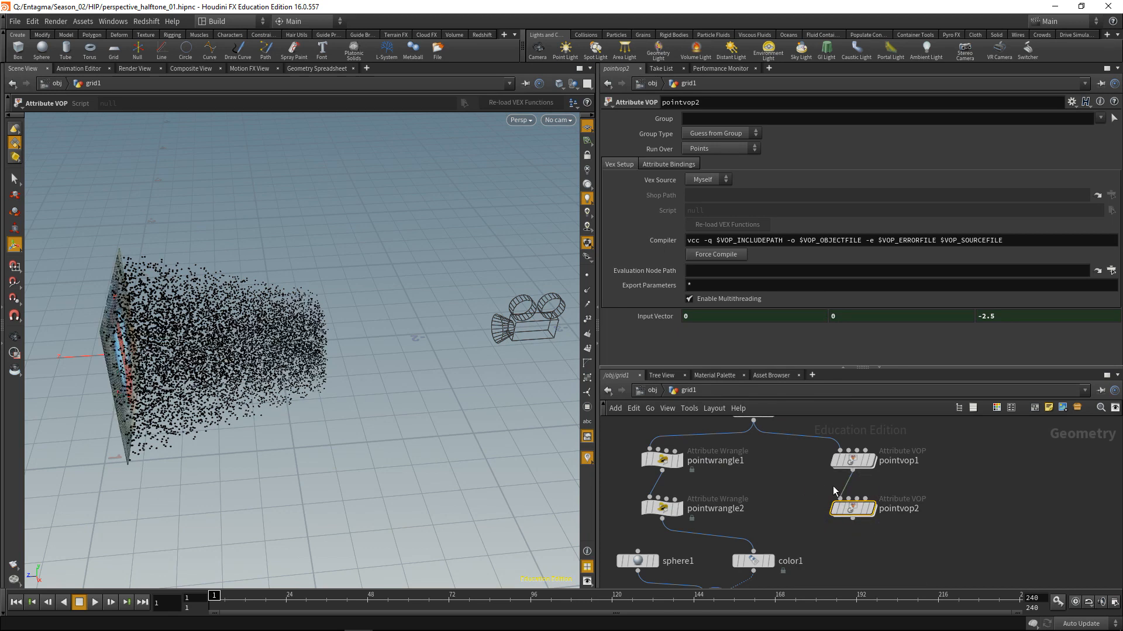
Inside pointvop2, add a Subtract node in the space beyond the two Vector to Float nodes.
key(Return)
drag(835, 461, 819, 459)
scroll(874, 518, up, 2)
middle_drag(873, 517, 867, 511)
click(868, 528)
key(Tab)
text(sub)
key(Return)
click(867, 528)
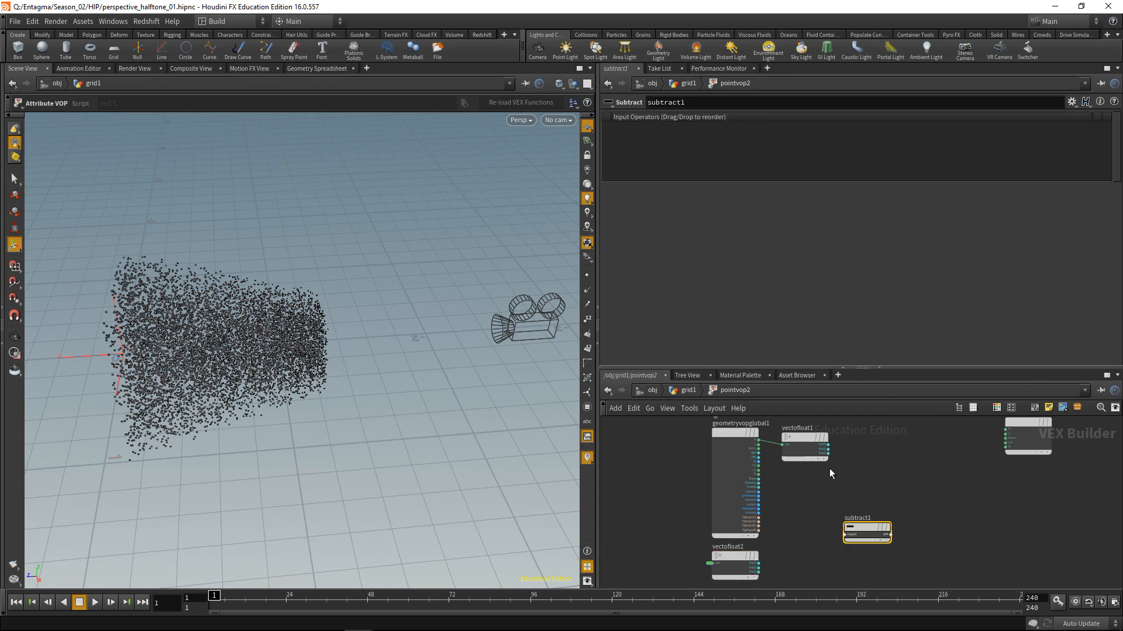
Wire the third outputs of vectofloat1 and vectofloat2 into the Subtract node, in that order, and rename the node zdist.
click(828, 454)
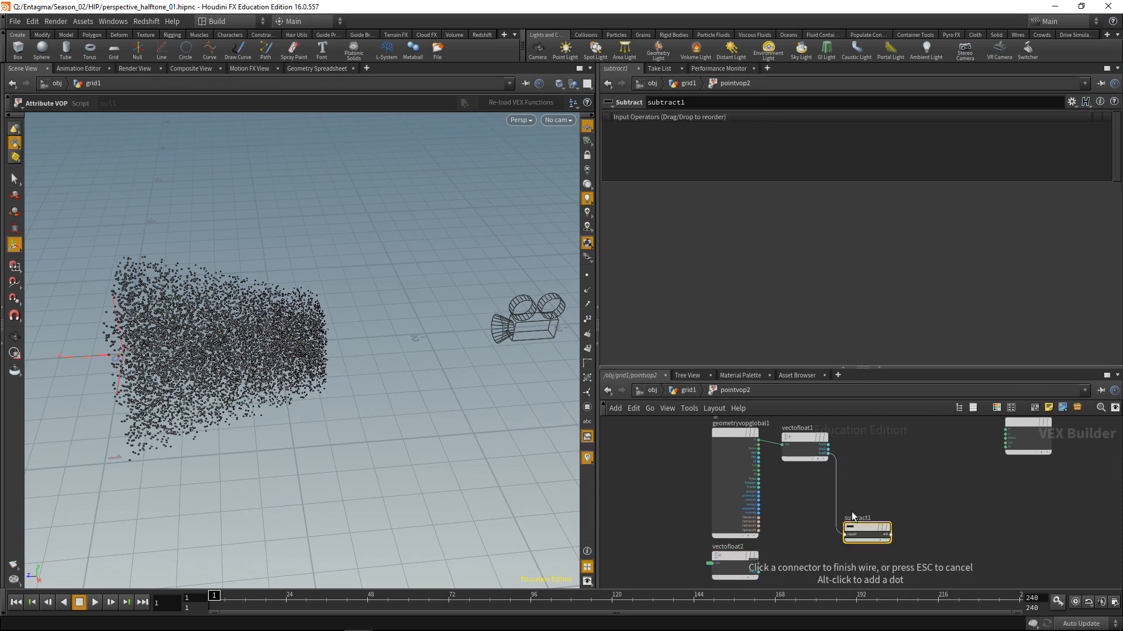
click(846, 535)
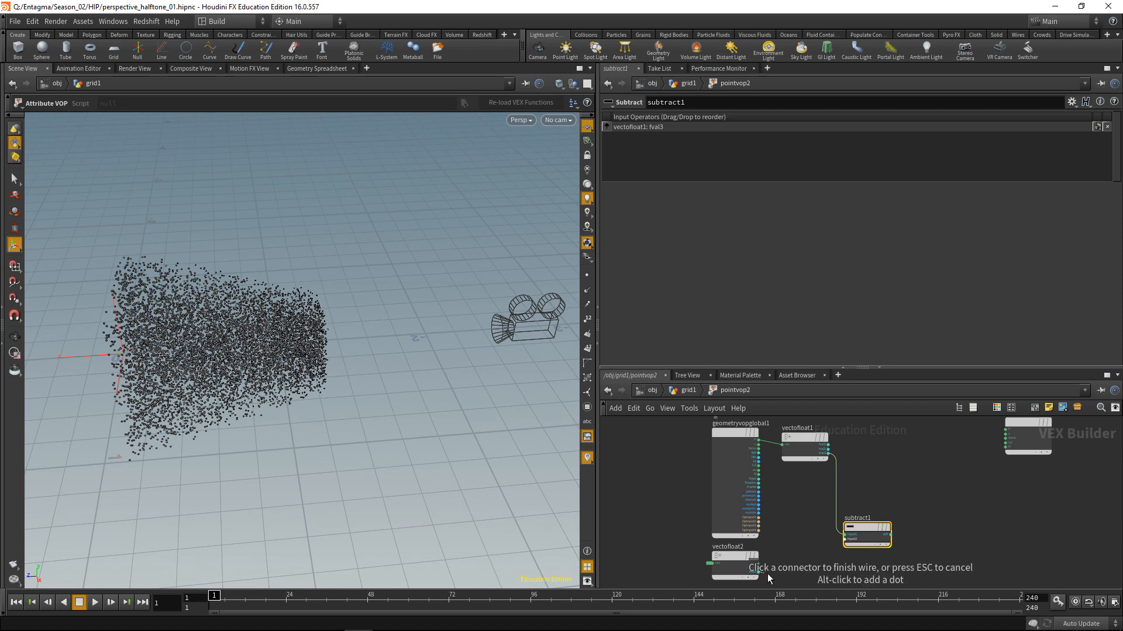
click(846, 538)
double_click(870, 518)
text(zdist)
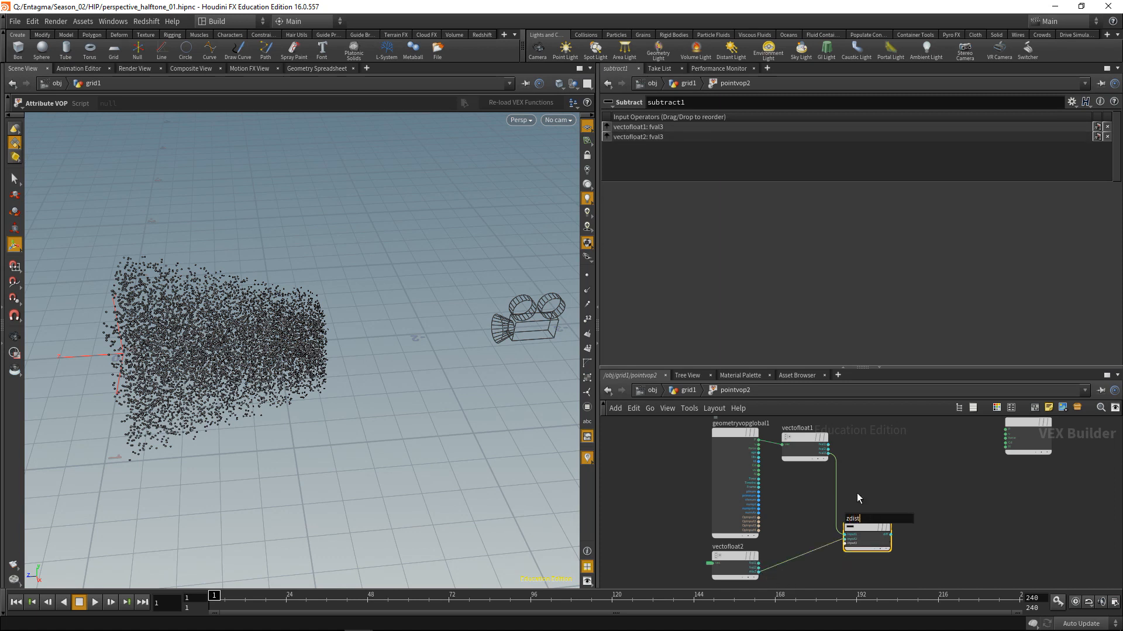
key(Return)
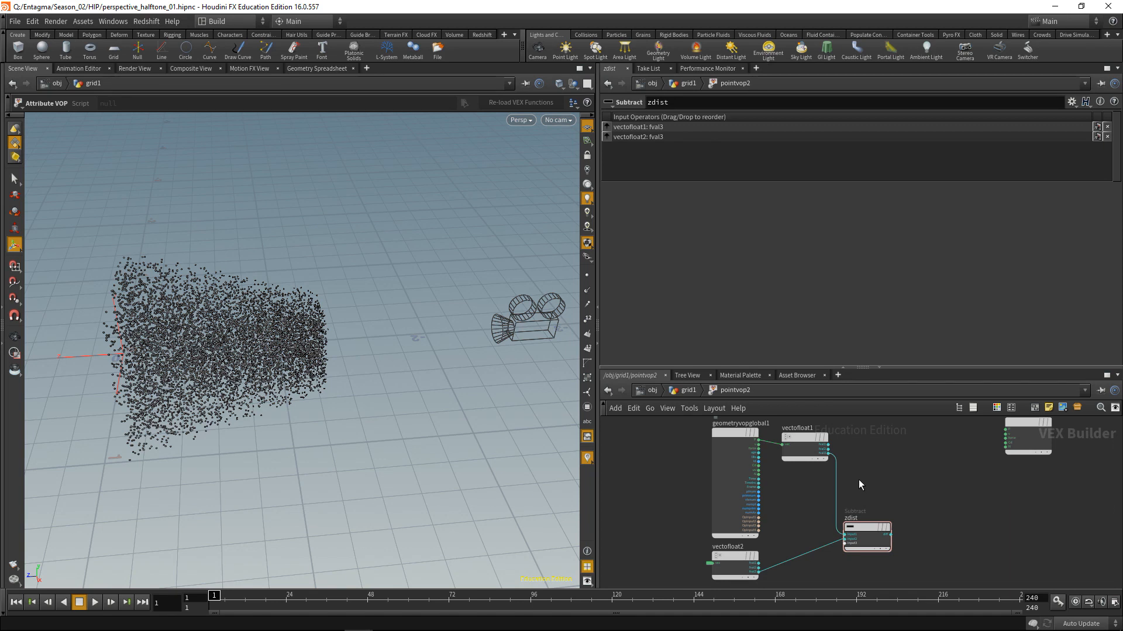
Add a Random node and connect the point number from the global parameters to its input.
drag(863, 368, 863, 325)
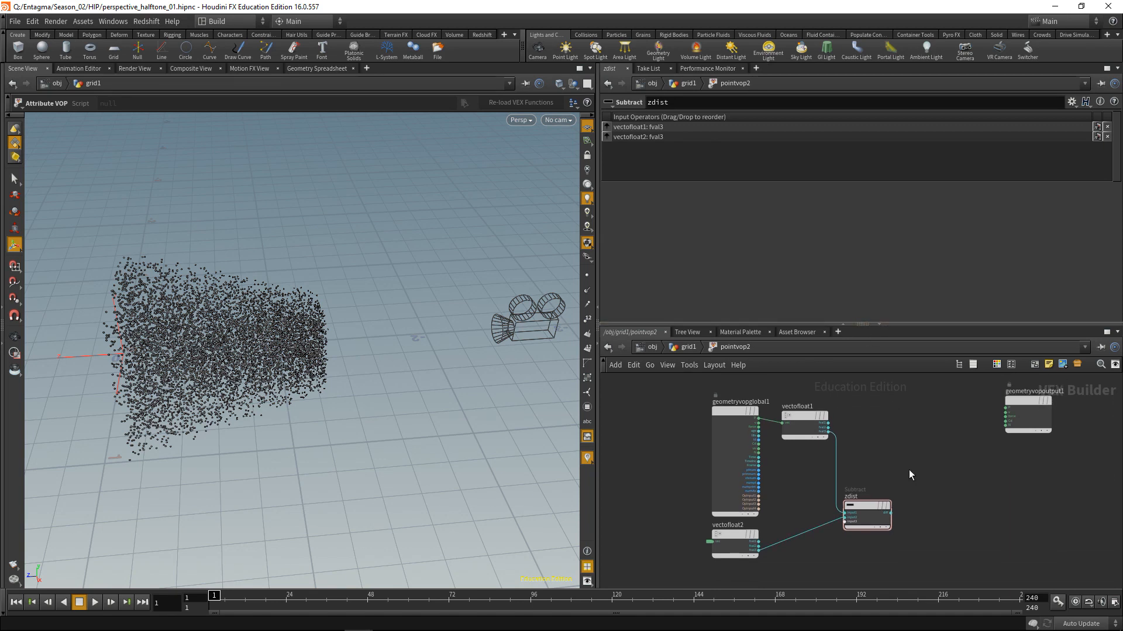
key(Tab)
text(rand)
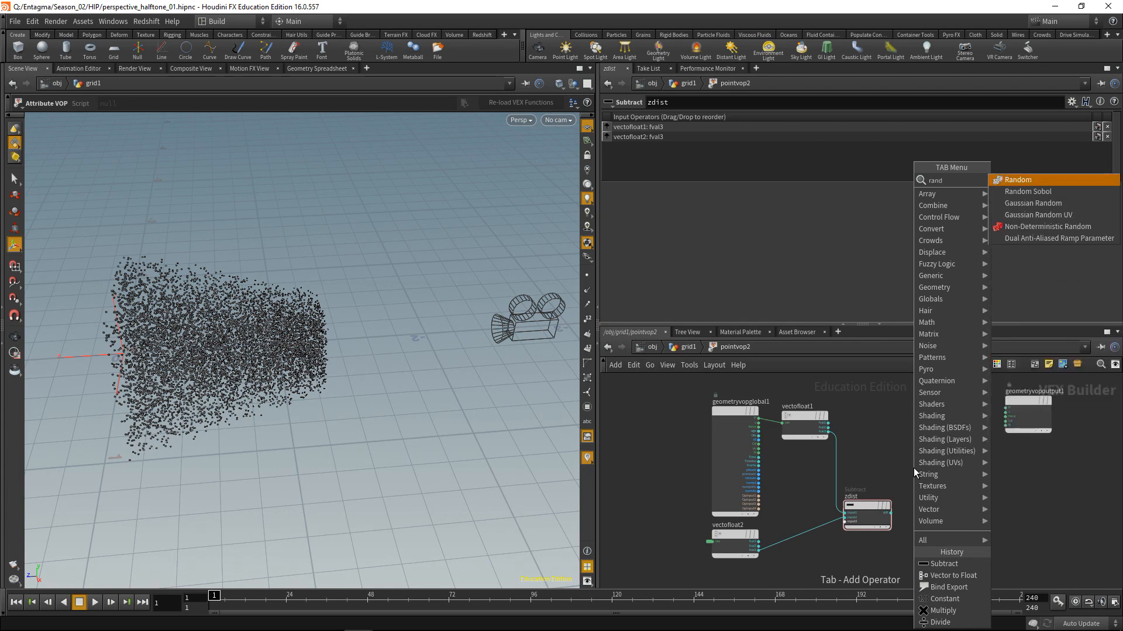
key(Return)
click(913, 467)
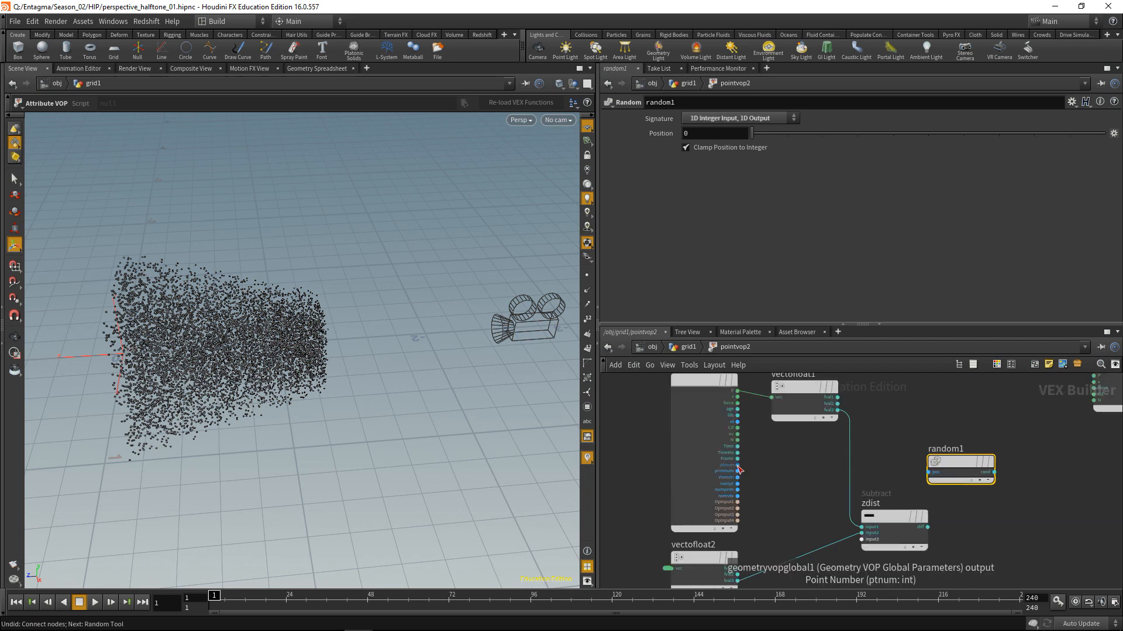
drag(738, 466, 962, 460)
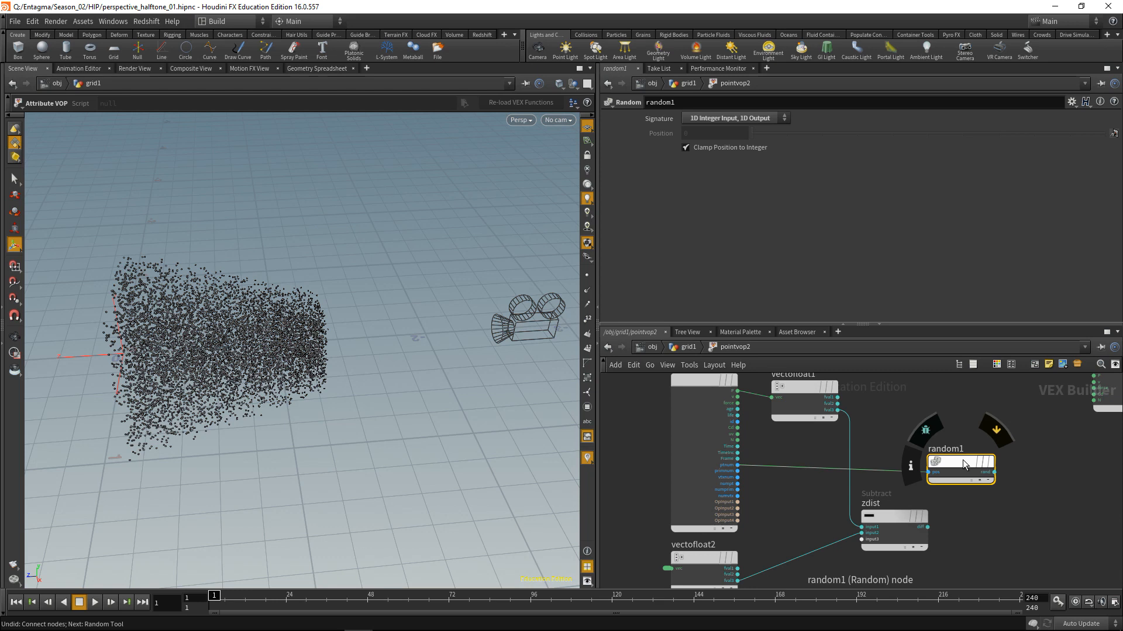
Insert an Add node between the point number and the Random node, and promote its second input to a parameter.
key(Tab)
text(add)
key(Return)
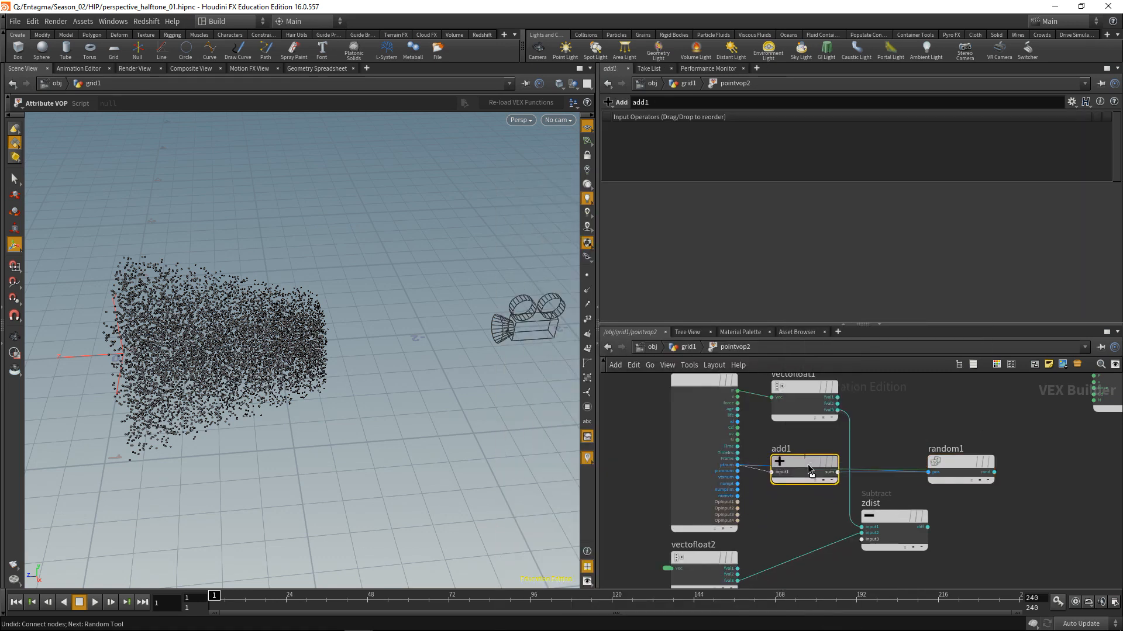
click(809, 476)
right_click(797, 480)
mouse_move(800, 484)
click(830, 428)
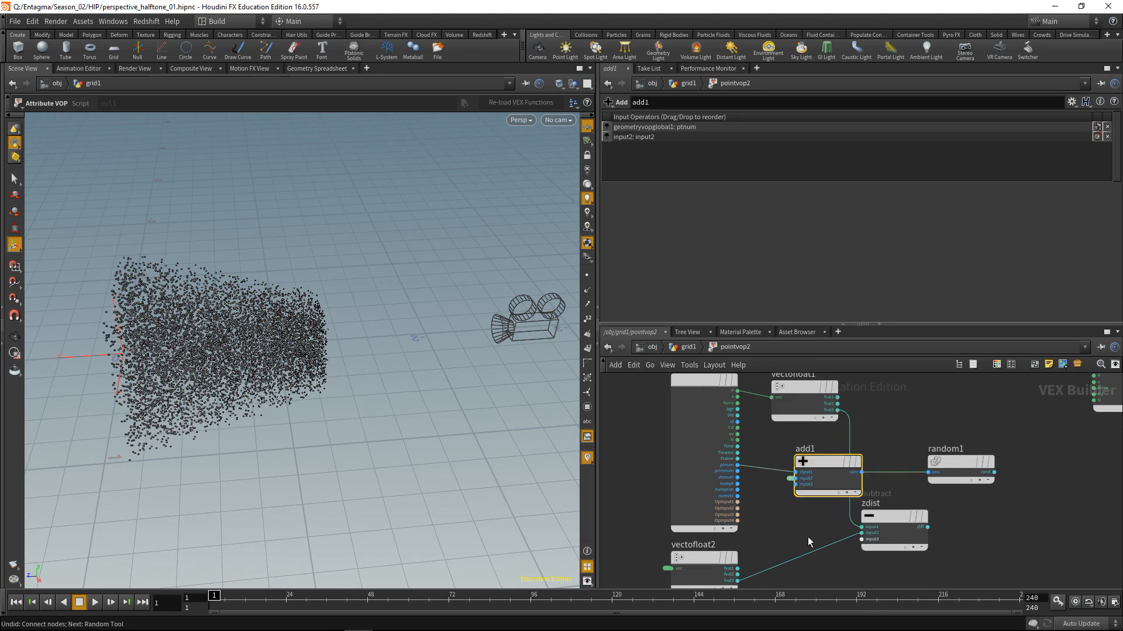
In pointvop2's parameter interface, change the Input Vector label to Camera Position.
key(u)
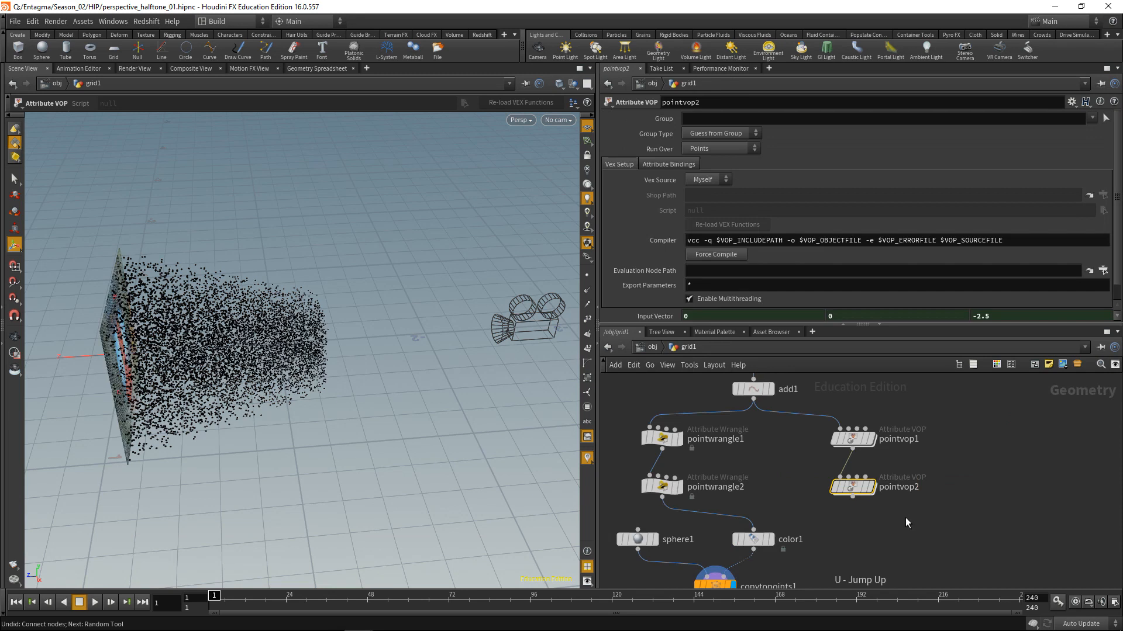
drag(901, 545, 841, 481)
scroll(1118, 240, down, 1)
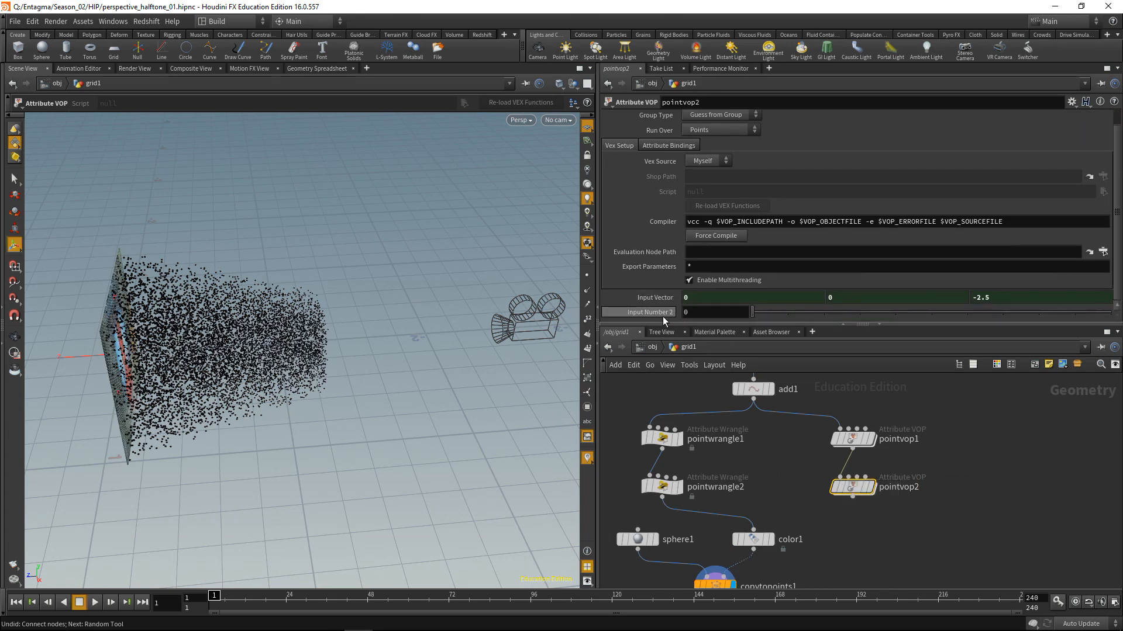
click(1071, 101)
click(1041, 115)
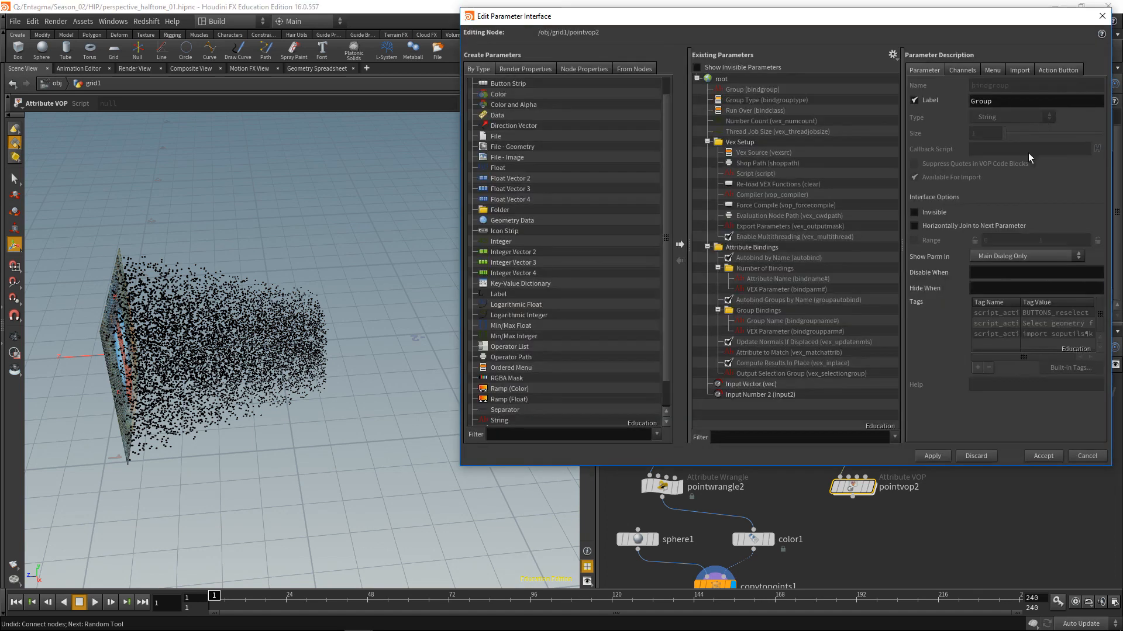
click(761, 386)
drag(1038, 145, 912, 141)
text(Camer)
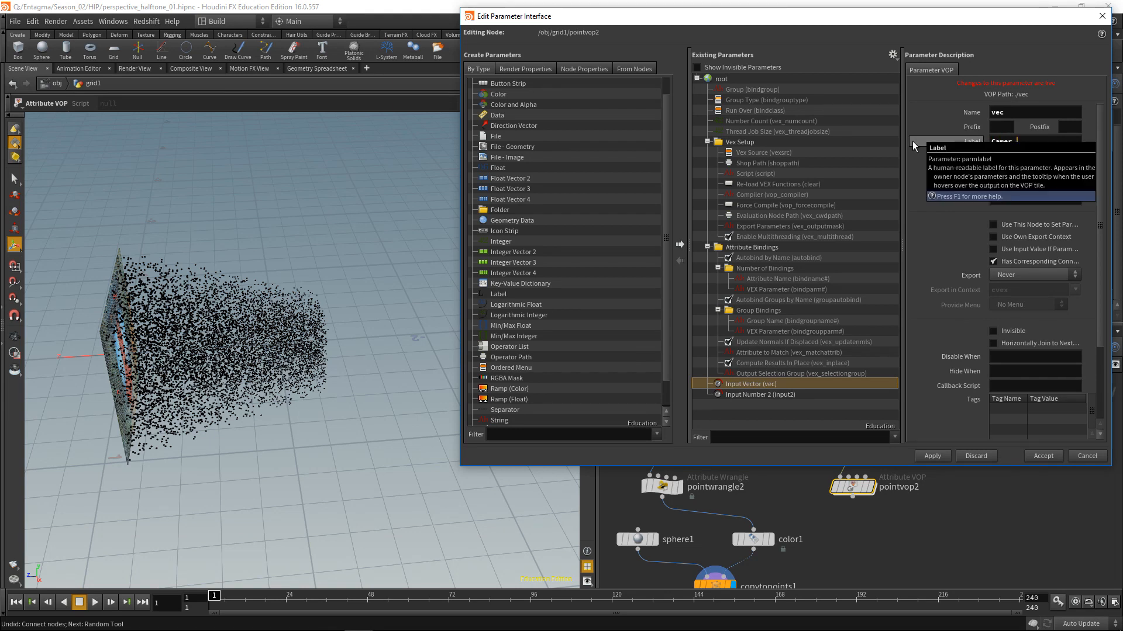
text(a Position)
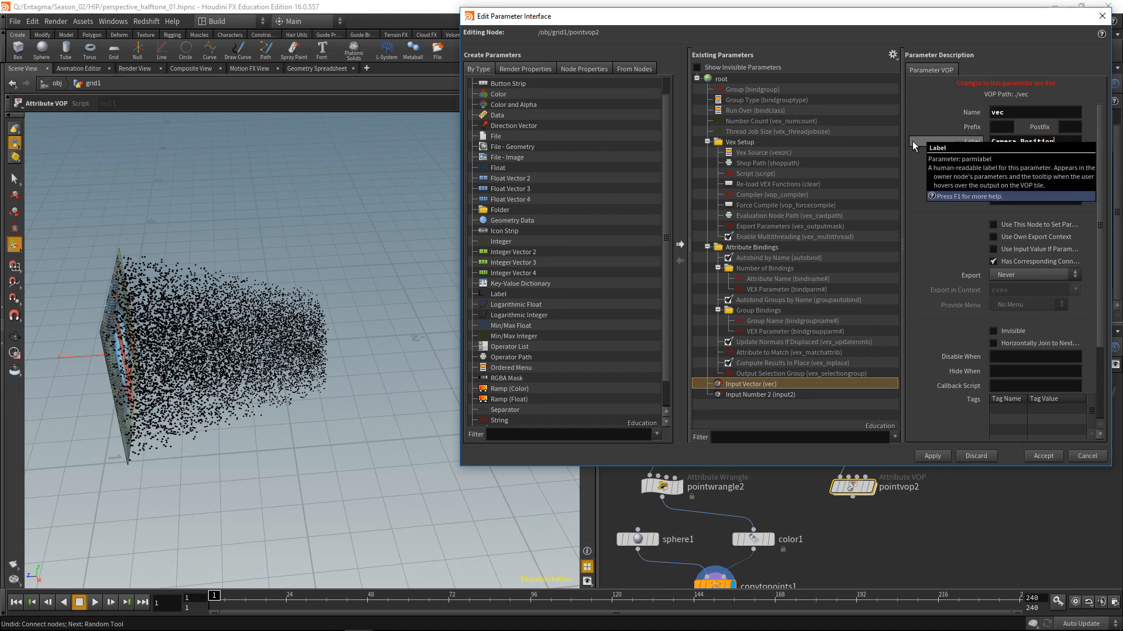
Label the Input Number 2 parameter Seed, accept the interface changes, and set Seed to 2.
click(761, 395)
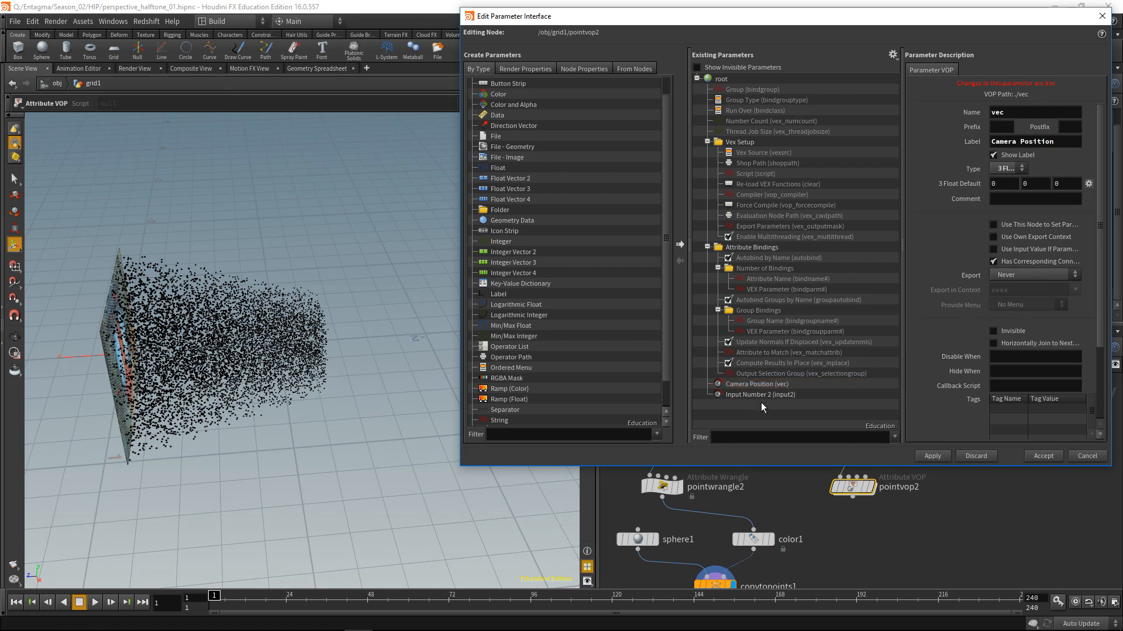
triple_click(1015, 141)
text(Seed)
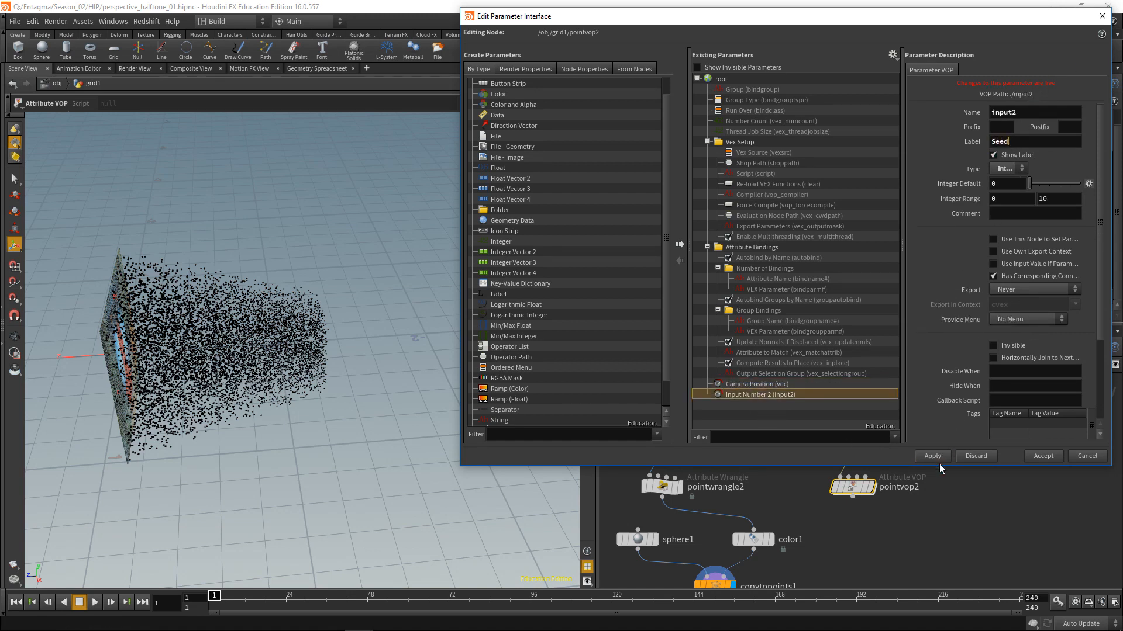
click(935, 459)
click(1034, 460)
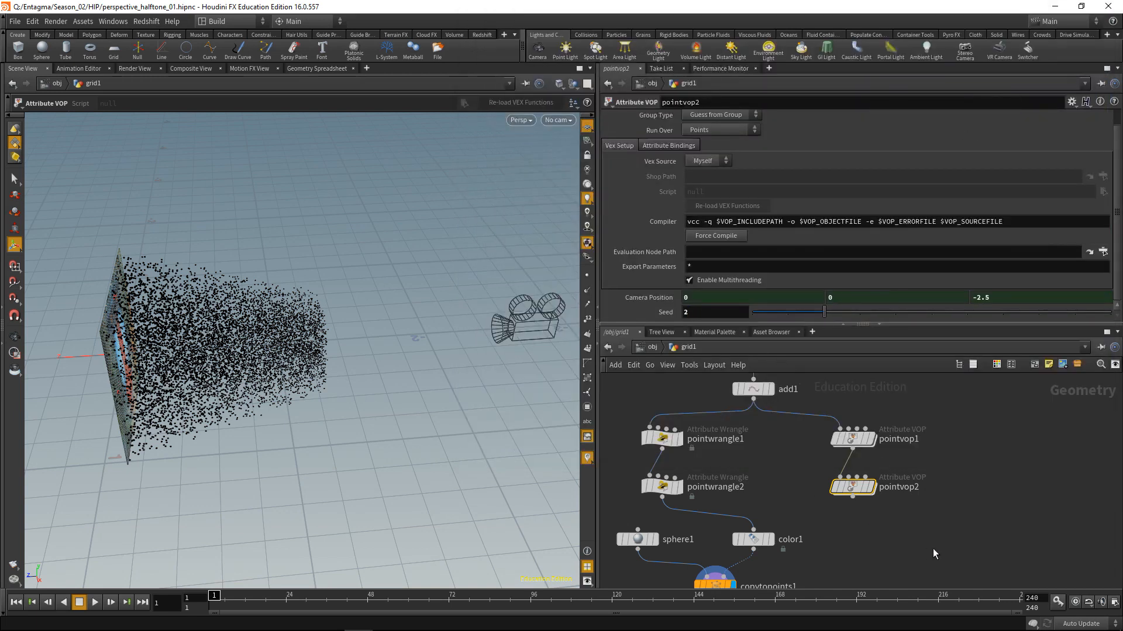
Inside pointvop2, add a Multiply node after the Random node.
double_click(852, 487)
drag(975, 473, 961, 471)
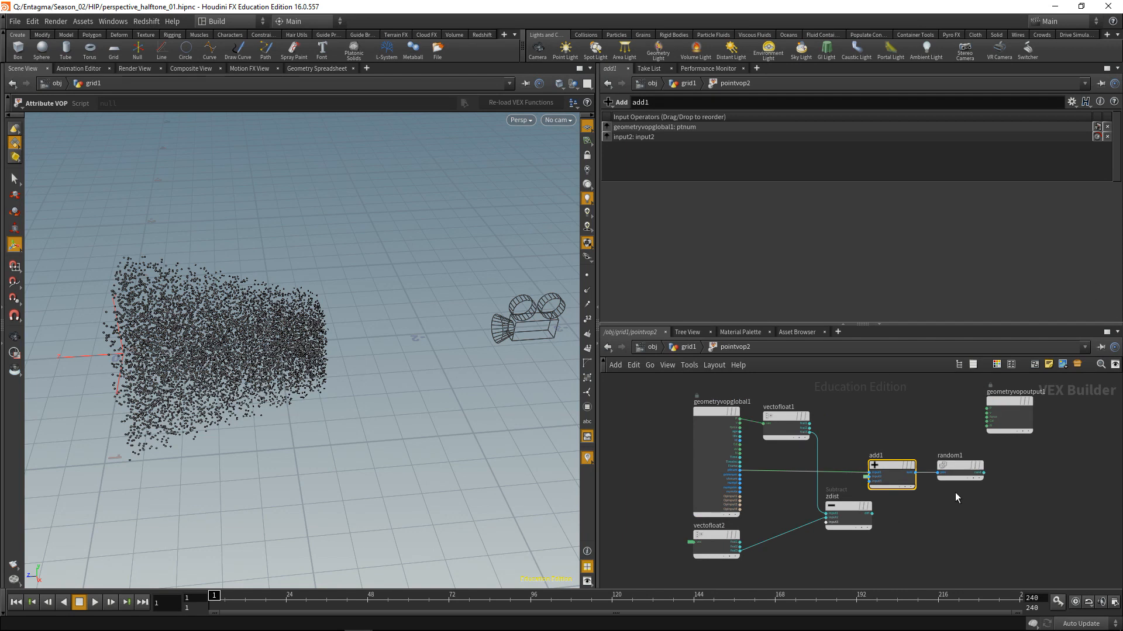
middle_drag(1002, 493, 936, 517)
key(Tab)
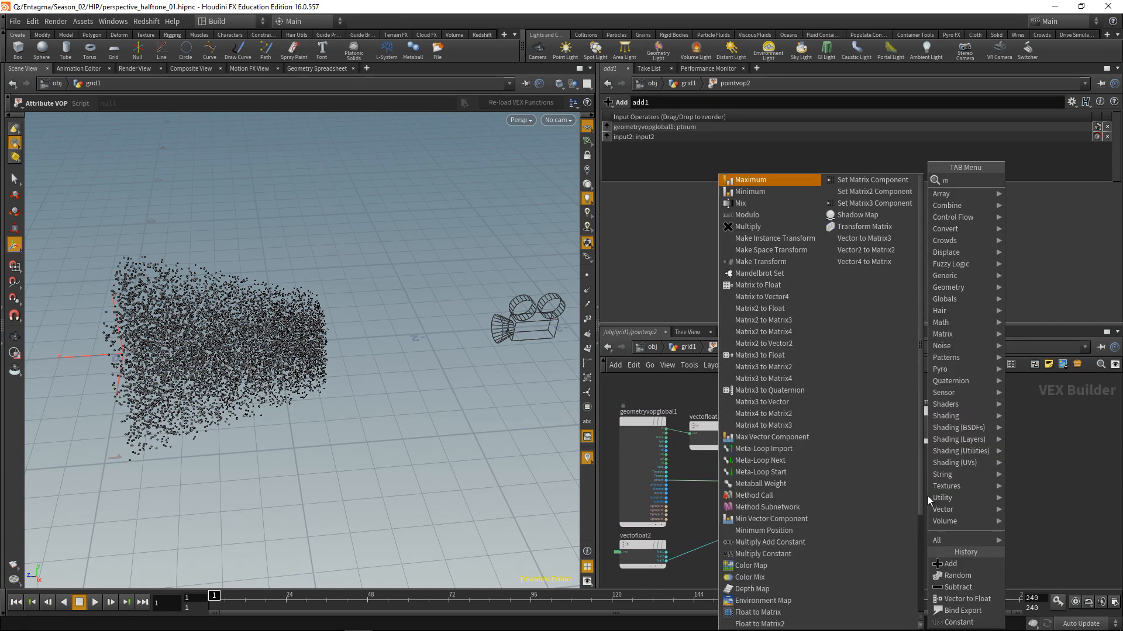
text(mult)
key(Return)
click(943, 486)
Connect the Random output to the Multiply node and promote the second Multiply input to a parameter.
click(911, 483)
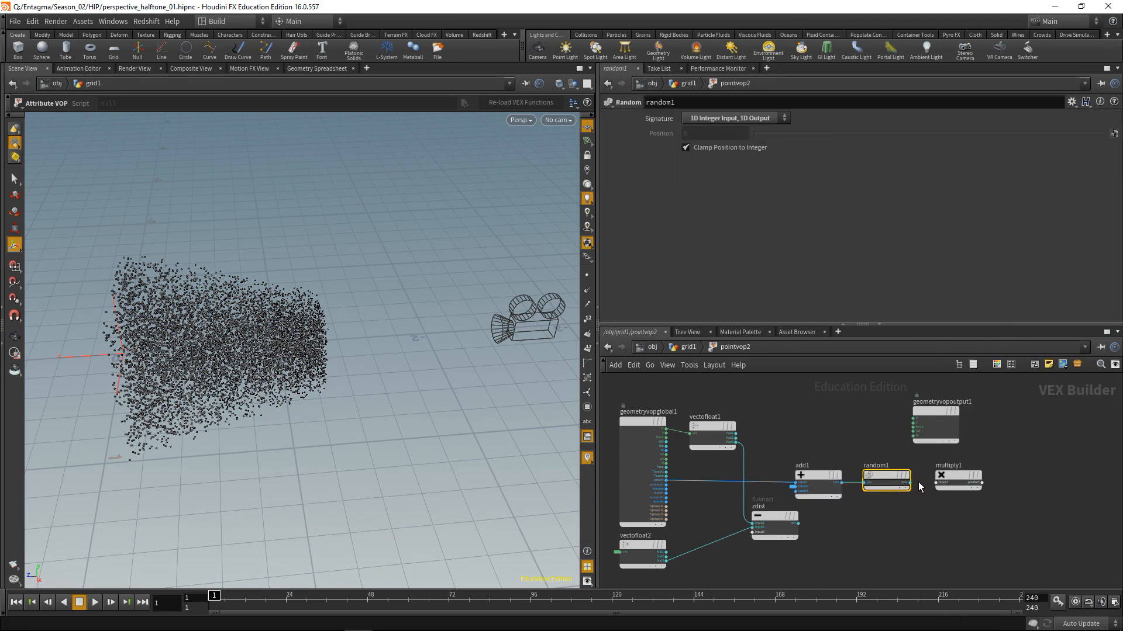
click(935, 485)
right_click(935, 490)
click(972, 428)
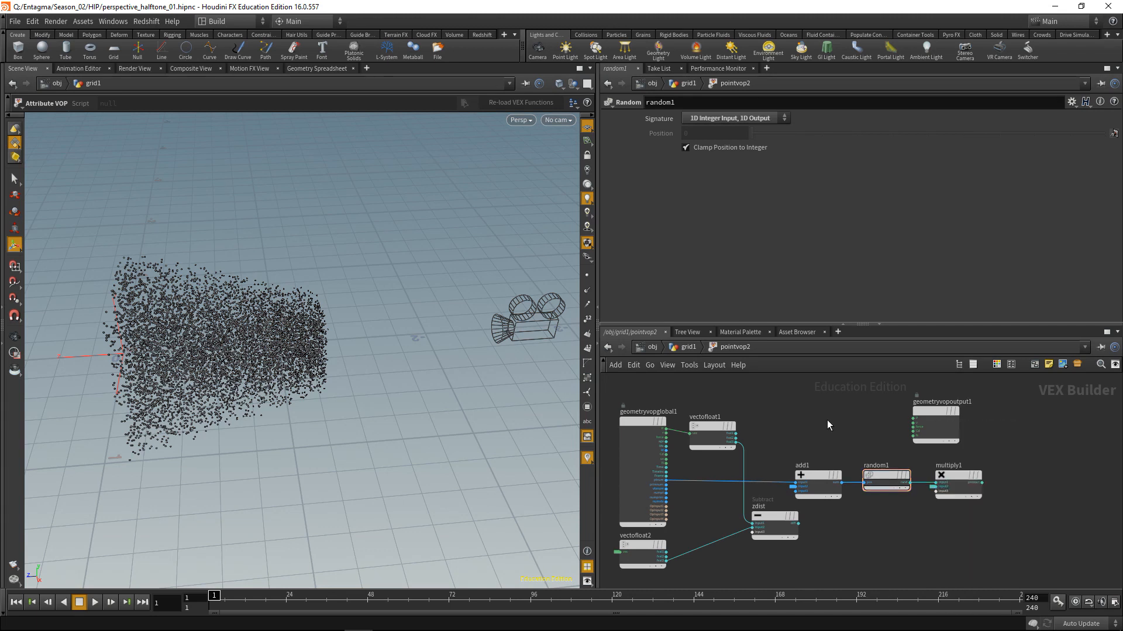
Label pointvop2's new Input Number 2 parameter Amp, accept the interface changes, and set Amp to 1.2.
key(u)
scroll(877, 233, down, 2)
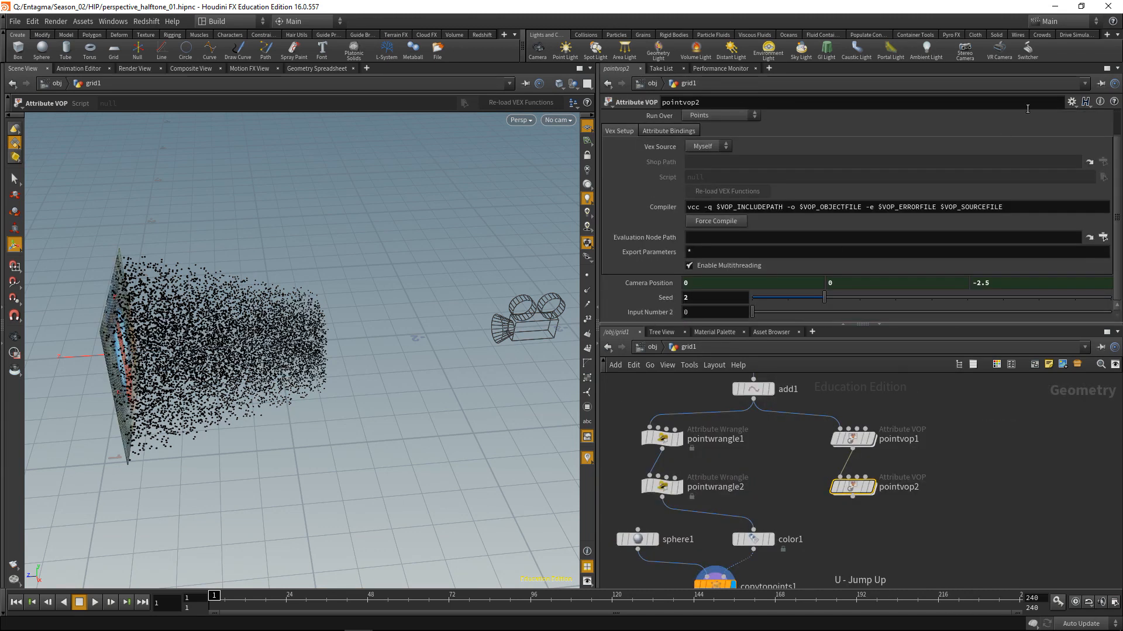
click(1071, 102)
click(983, 114)
click(758, 406)
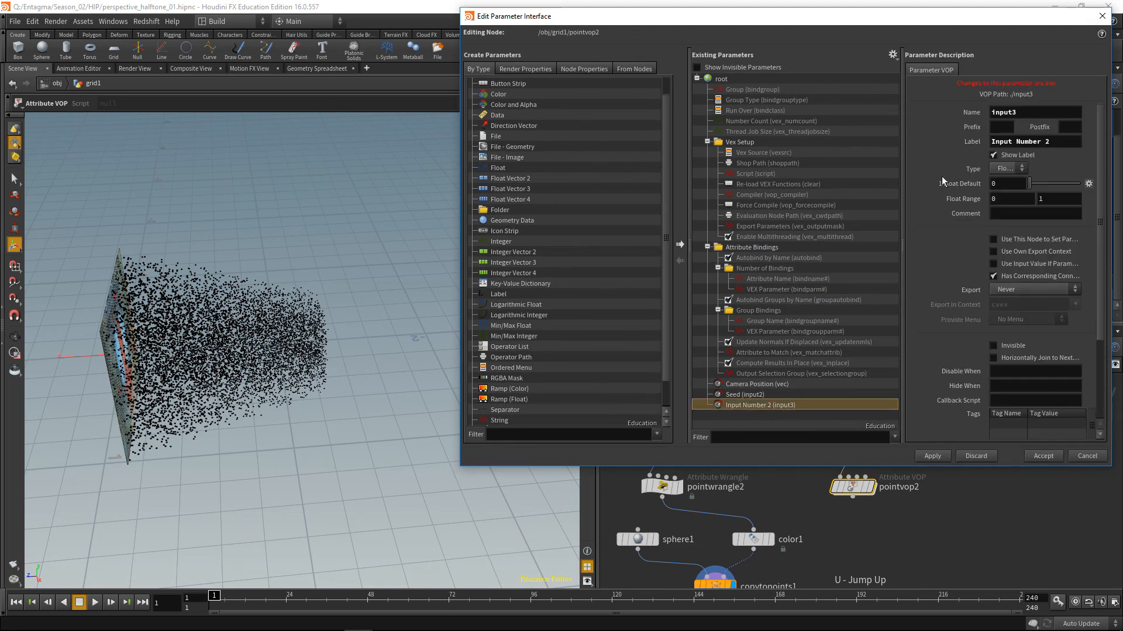
text(Amp)
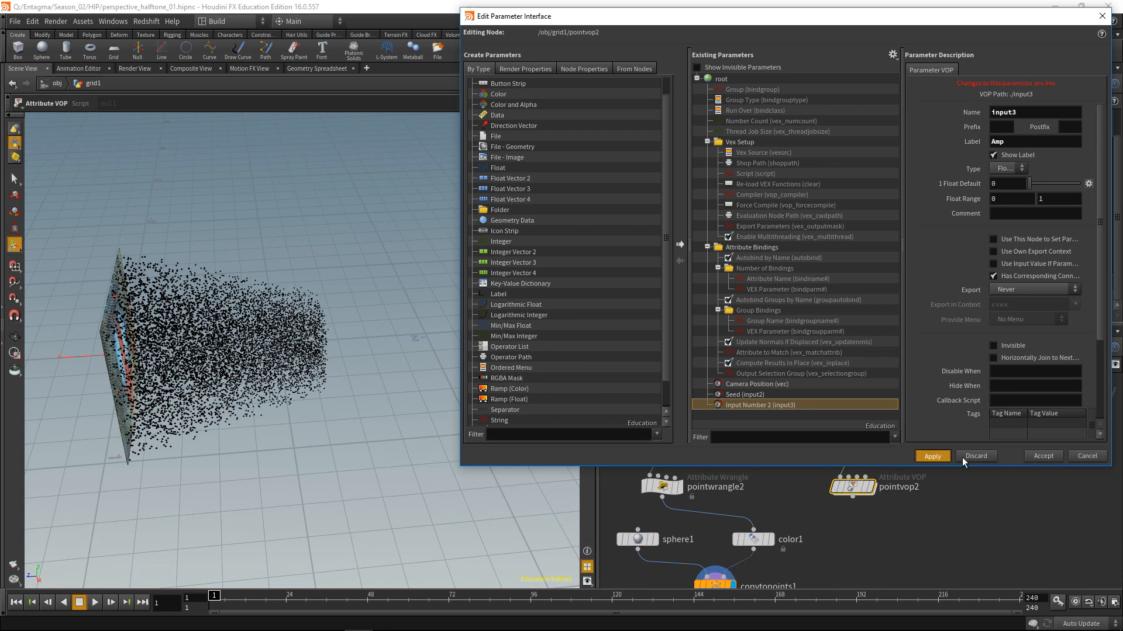
click(1046, 458)
click(712, 315)
scroll(712, 314, up, 12)
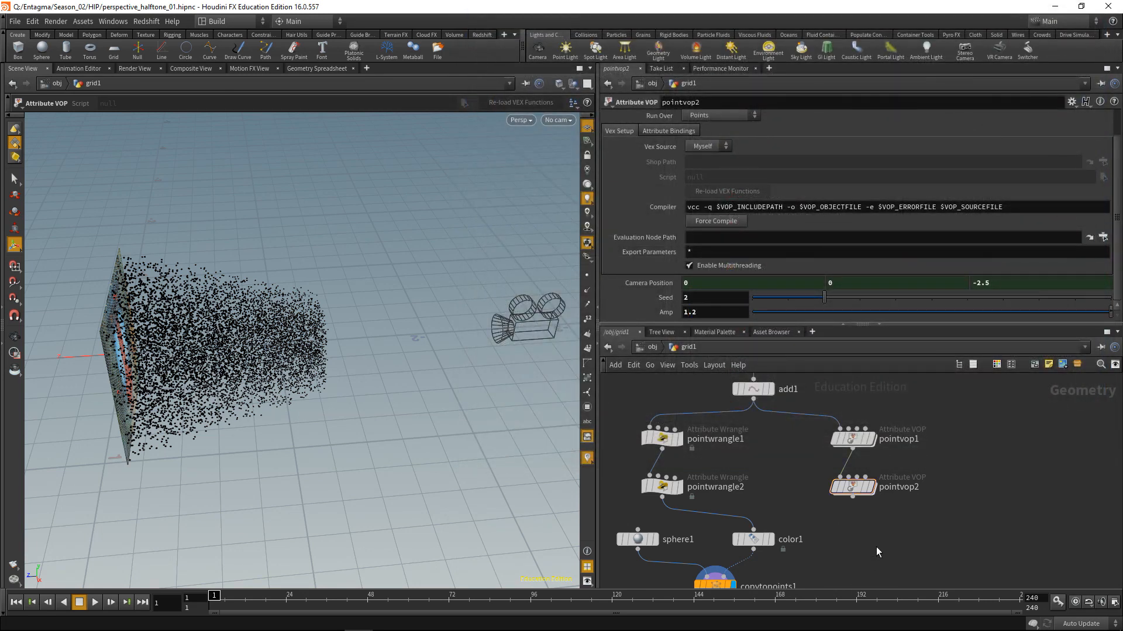
Inside pointvop2, move the zdist node directly beneath the Add node.
key(Return)
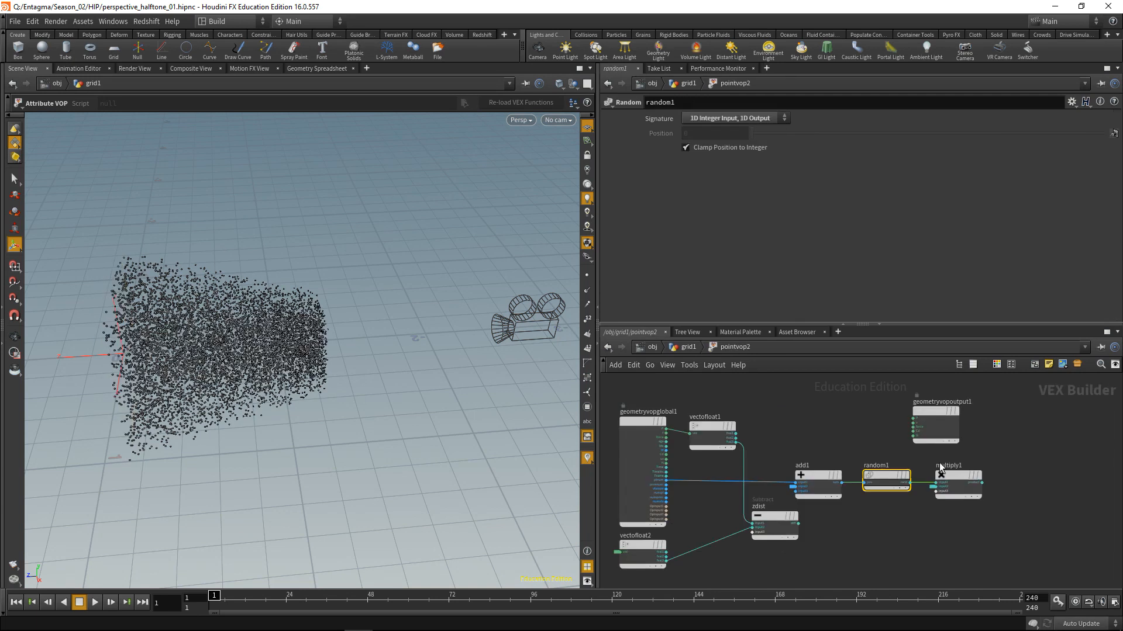
drag(782, 518, 825, 537)
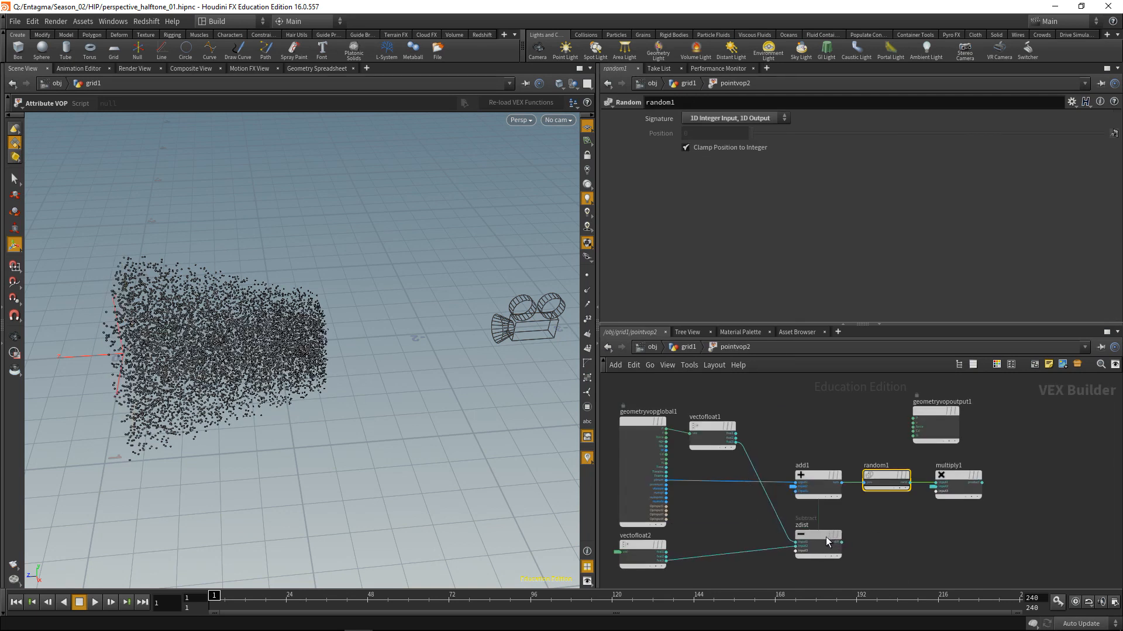
middle_drag(958, 527, 857, 524)
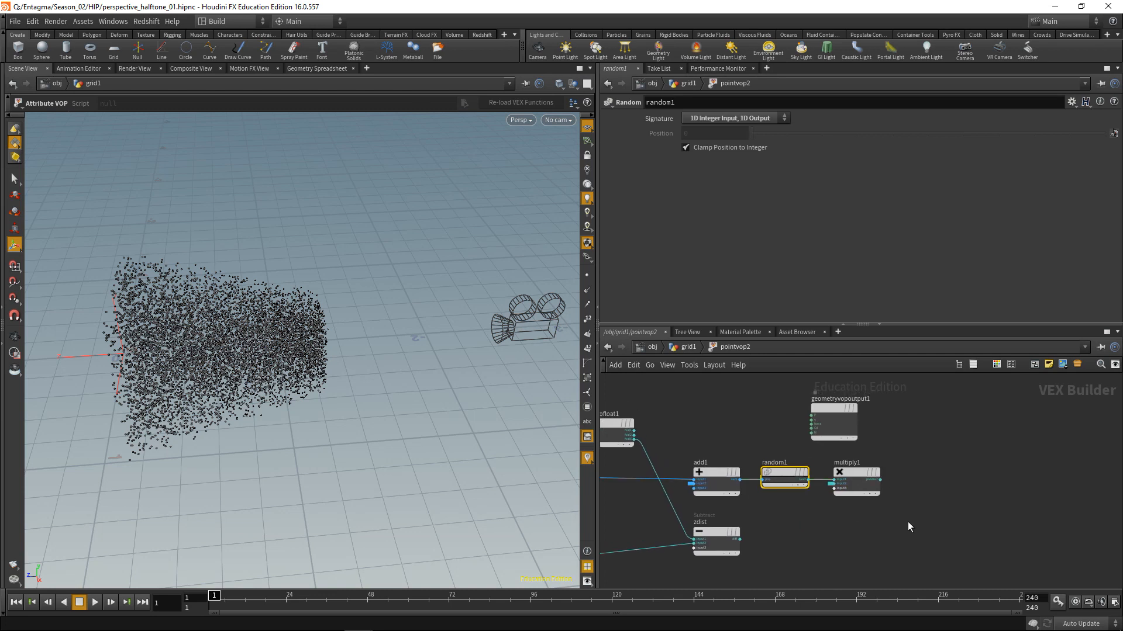
Add a Fit Range node after the Multiply node in pointvop2 and feed the Multiply product into its value input.
key(Tab)
text(fit)
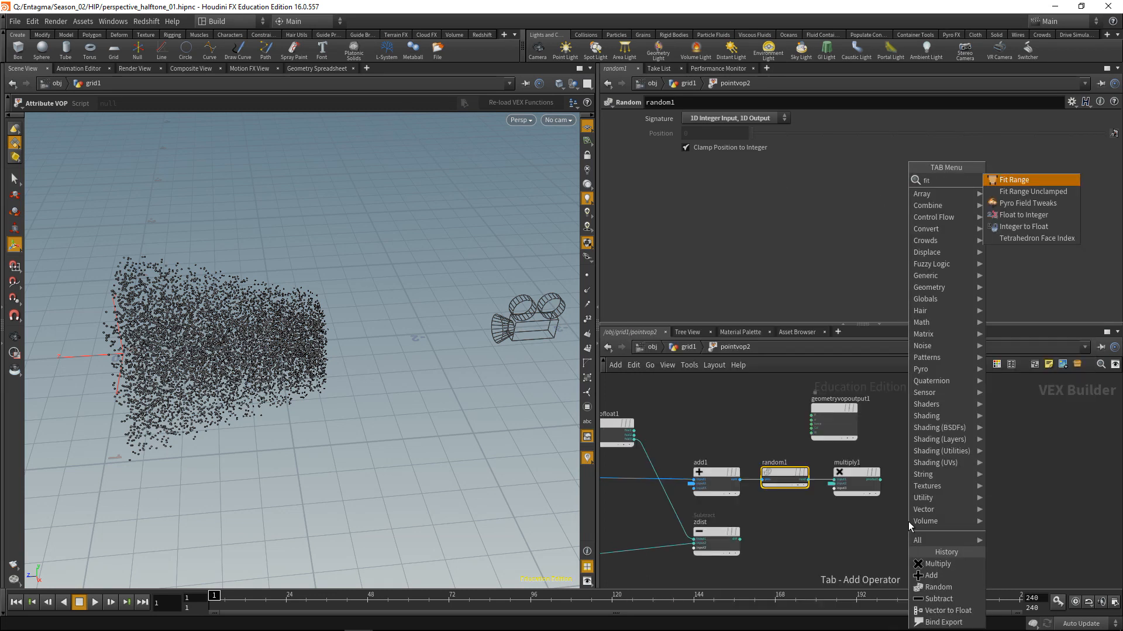
key(Return)
click(908, 522)
drag(908, 522, 945, 507)
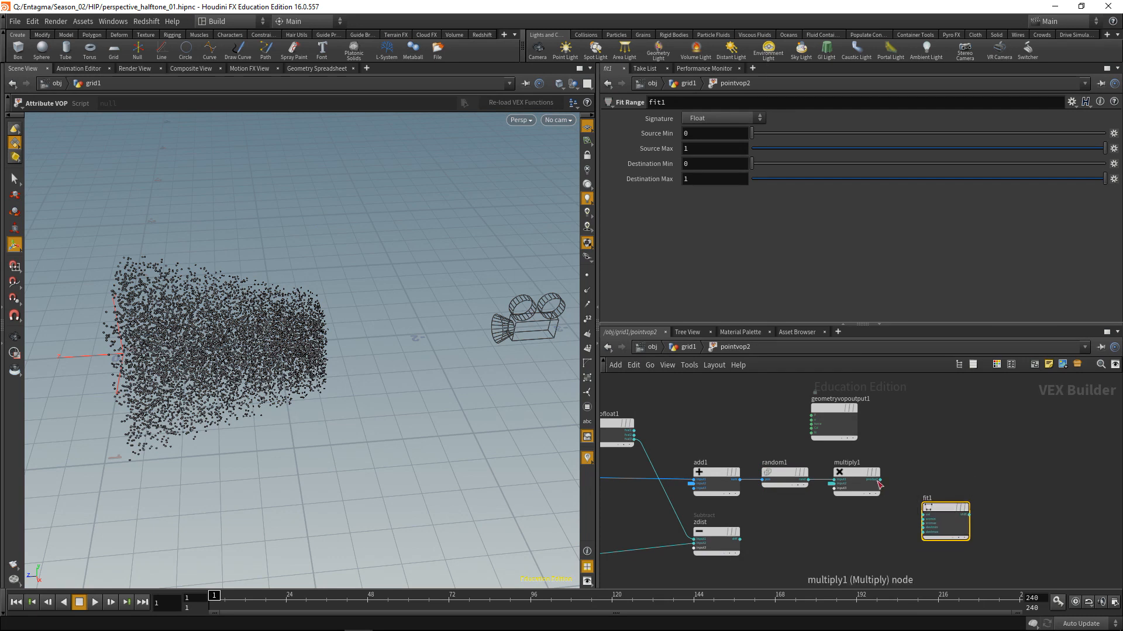
click(875, 486)
click(922, 515)
click(880, 480)
Rename the Multiply node as zoffset and the Fit Range node as xyoffset.
double_click(846, 462)
text(zoffset)
key(Return)
double_click(927, 498)
text(syoffse)
key(Return)
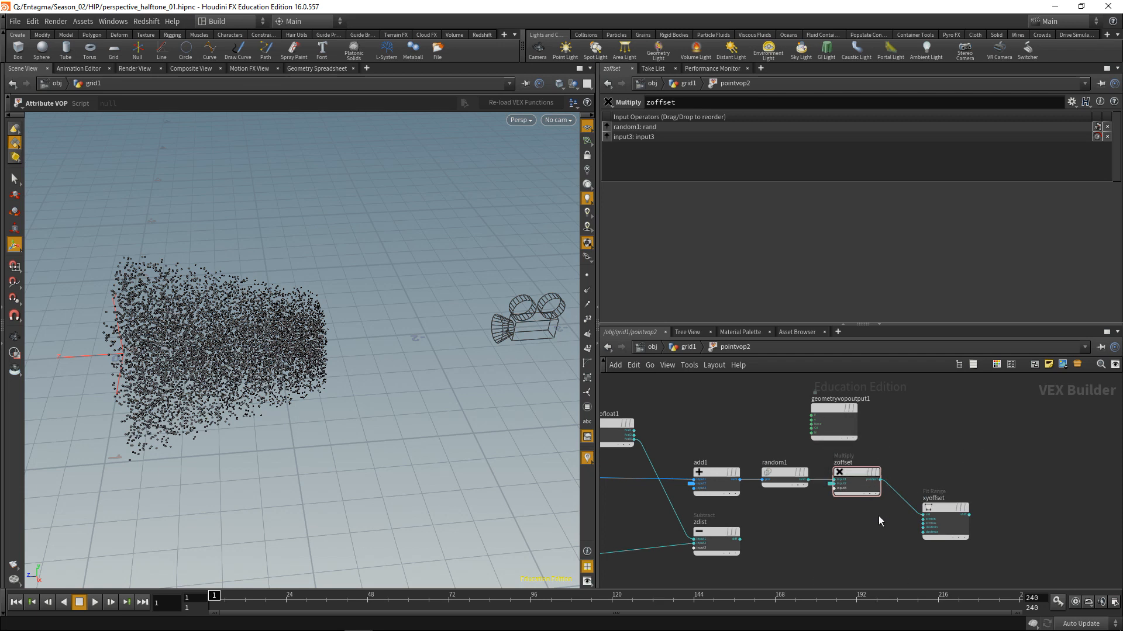
Connect the zdist output to the Source Max input of the xyoffset node.
click(938, 520)
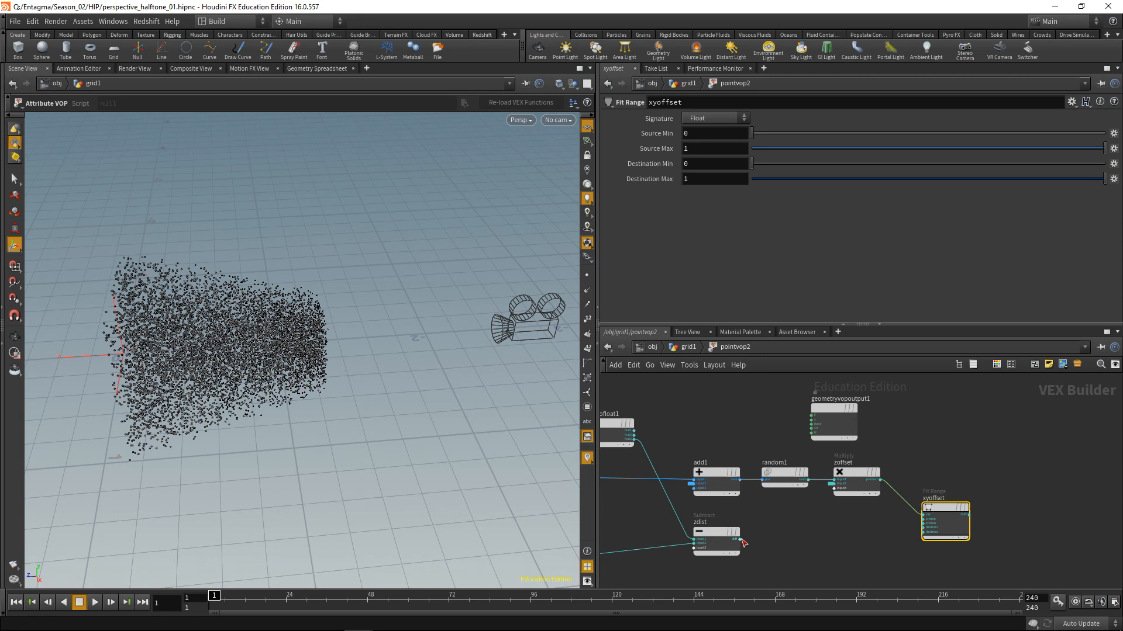
click(741, 539)
scroll(848, 535, up, 3)
click(956, 515)
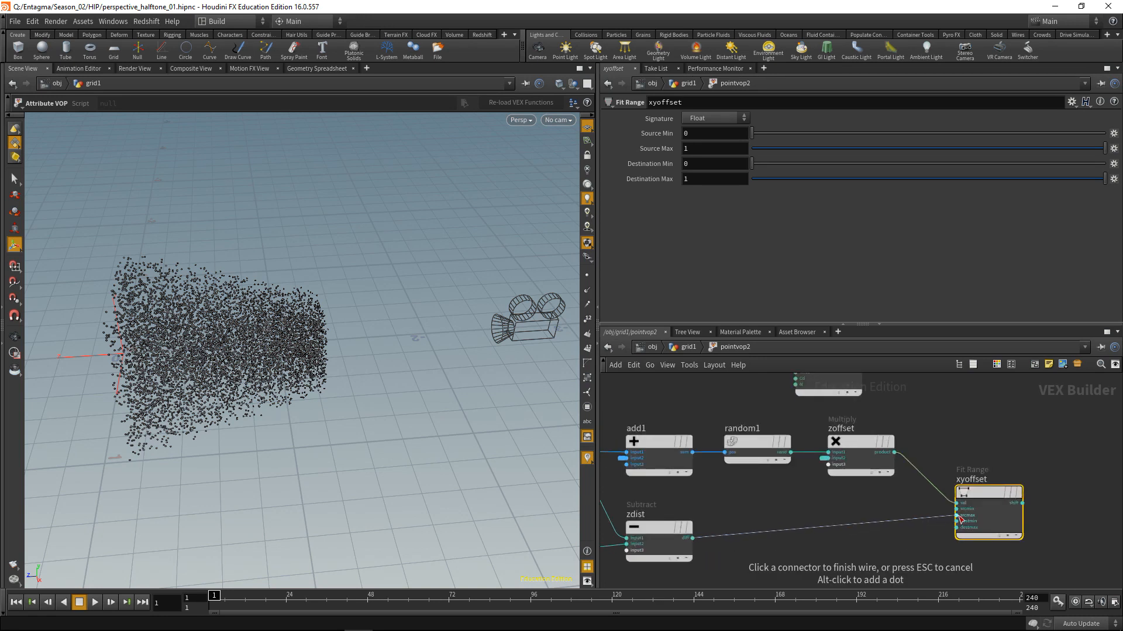
Set the xyoffset node's Destination Min to 1 and Destination Max to 0.
double_click(704, 164)
text(1)
key(Tab)
text(0)
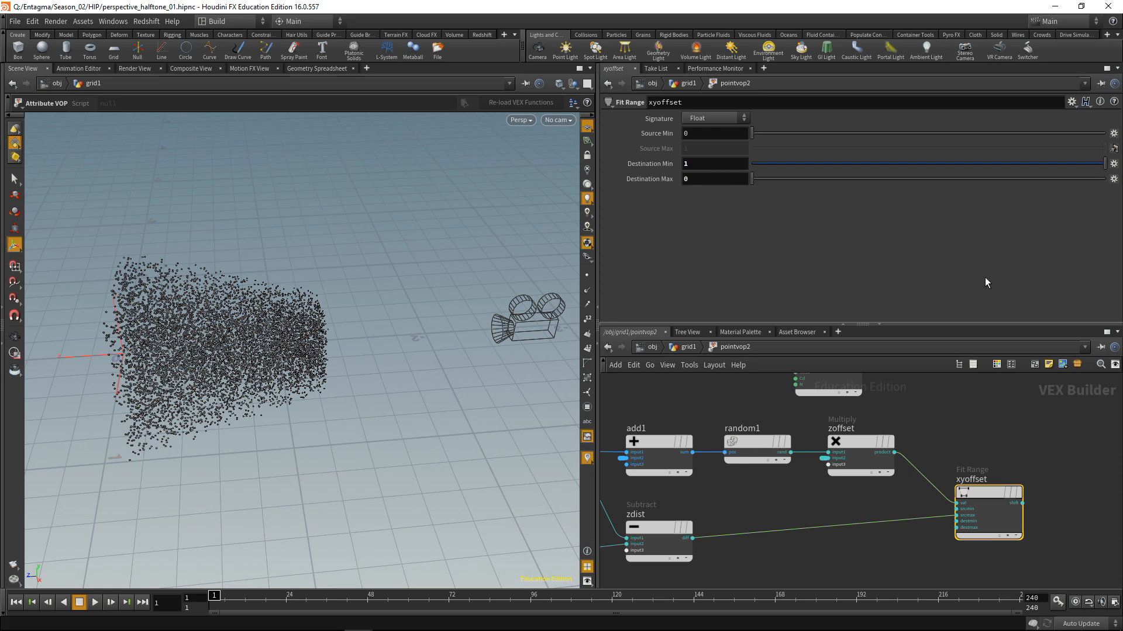
Move the geometry output node farther downstream and add a Multiply node above and after xyoffset.
scroll(997, 477, down, 2)
middle_drag(998, 462, 893, 487)
drag(749, 414, 1079, 436)
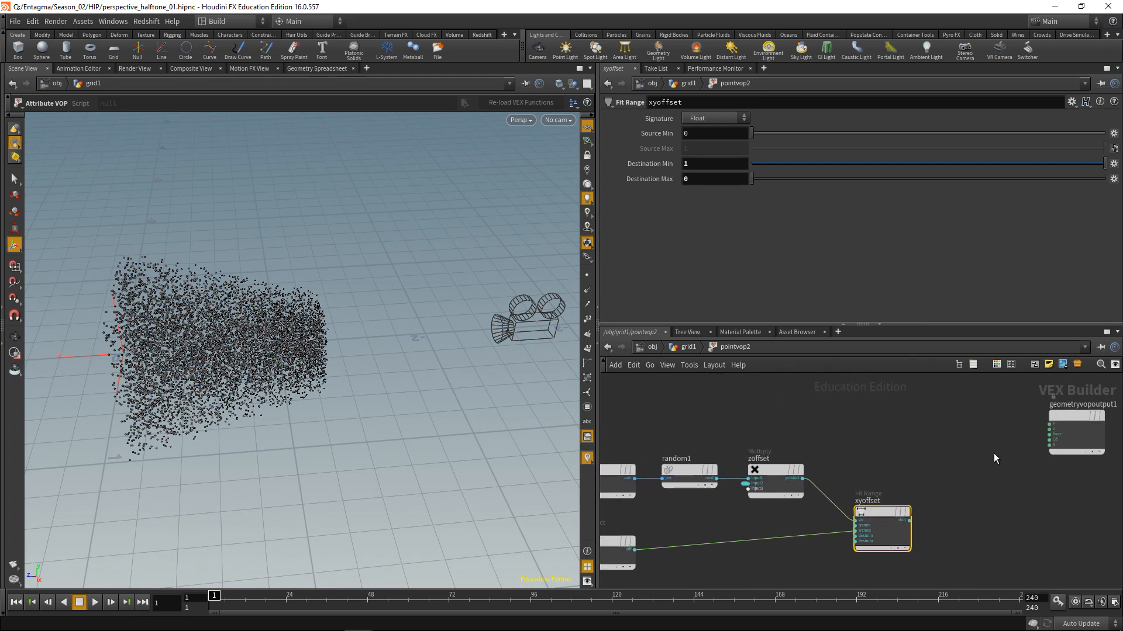
middle_drag(996, 458, 989, 472)
key(Tab)
text(mult)
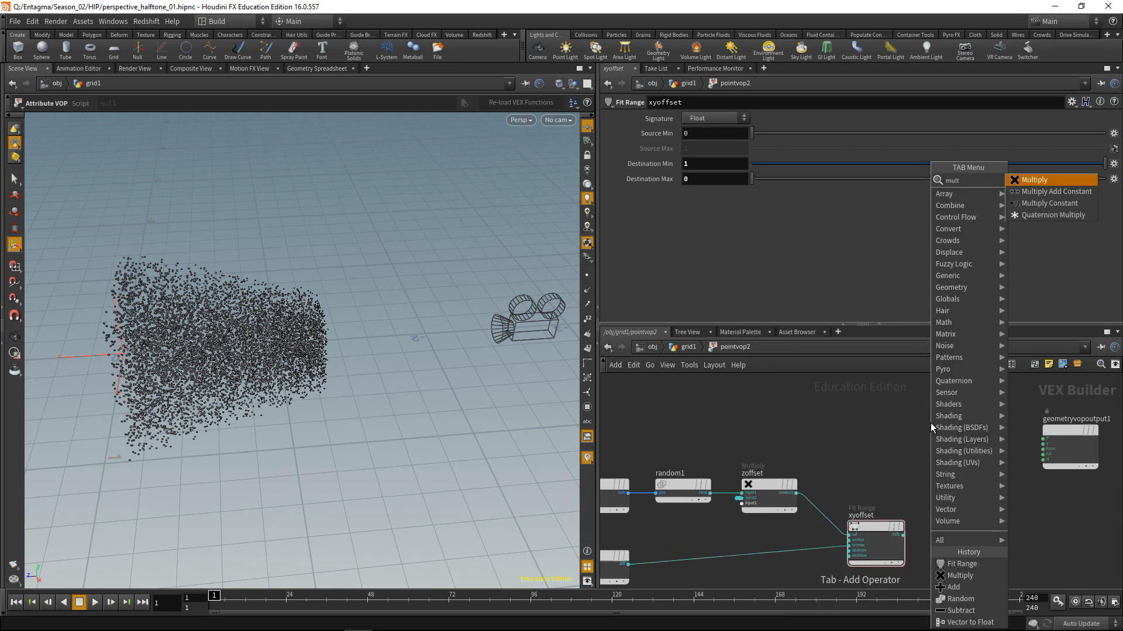
key(Return)
click(931, 423)
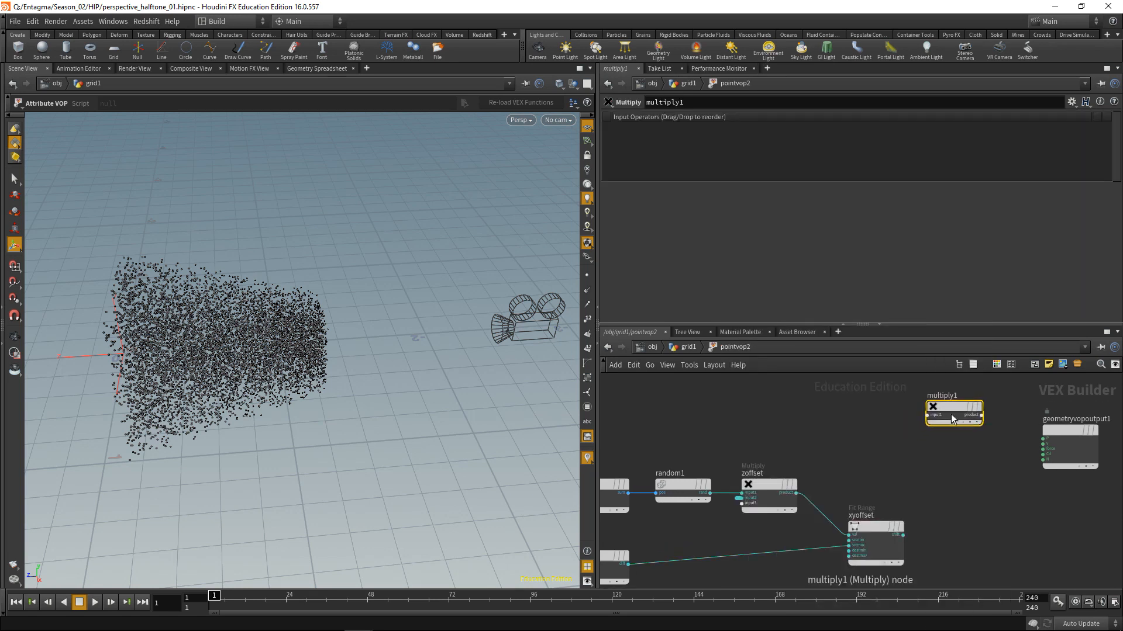
Connect the first component of vectofloat1 and the xyoffset output to the two inputs of the new Multiply node.
scroll(859, 450, down, 1)
middle_drag(818, 412, 961, 418)
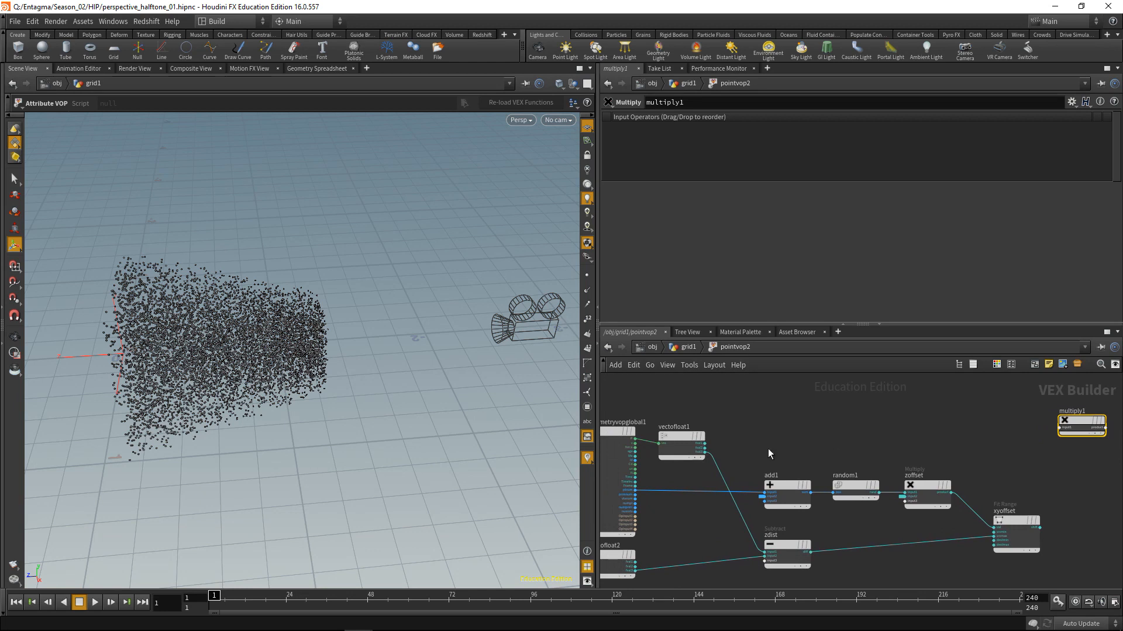
click(705, 444)
click(1059, 428)
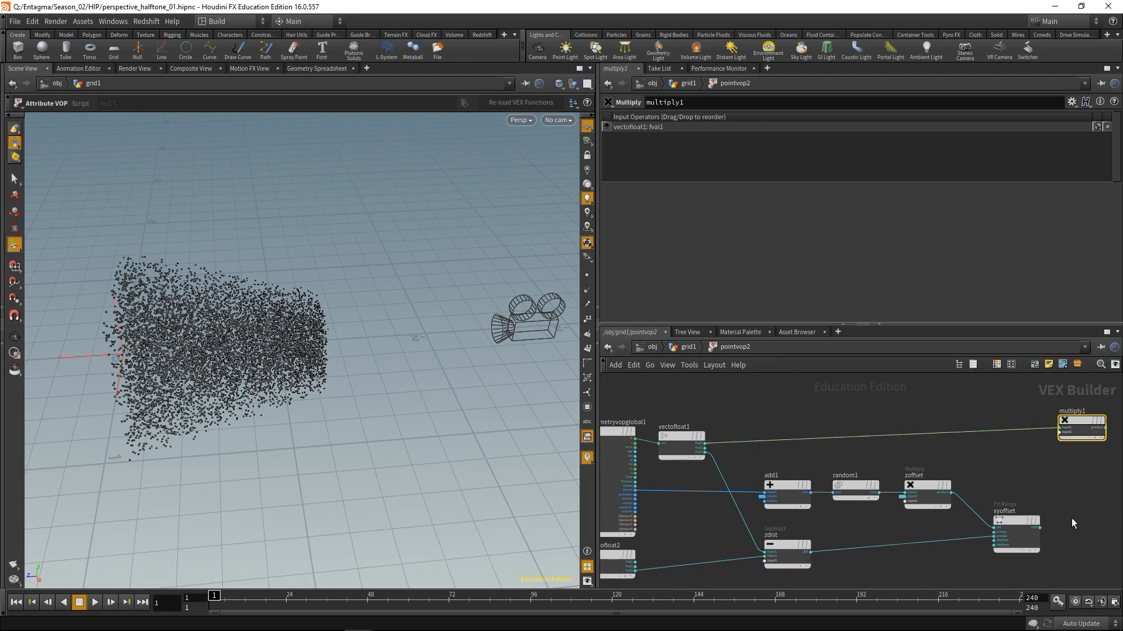
click(1041, 527)
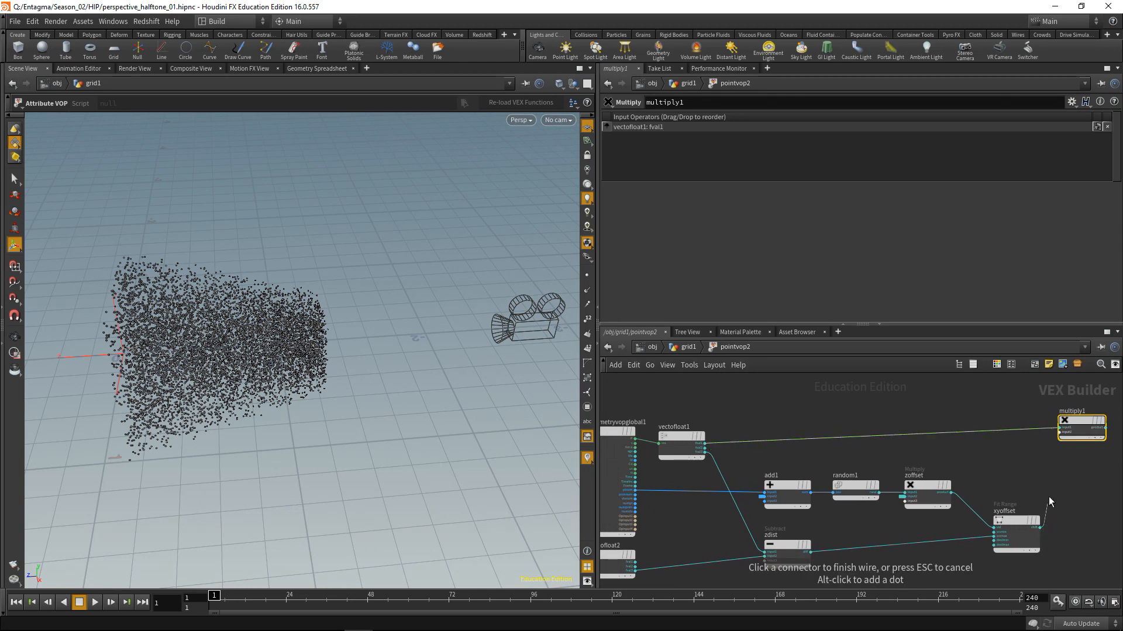
click(1060, 432)
Duplicate multiply1 beneath itself and replace the copy's first input with the second component of vectofloat1.
middle_drag(1082, 465, 981, 460)
key(ctrl+c)
key(ctrl+v)
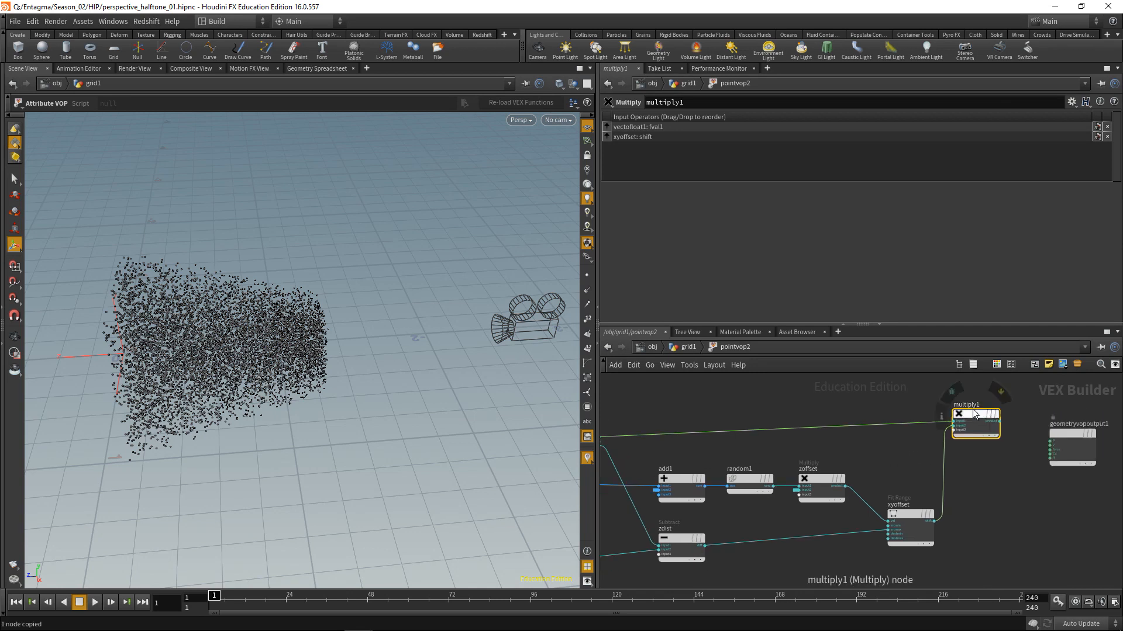
drag(1003, 430, 996, 473)
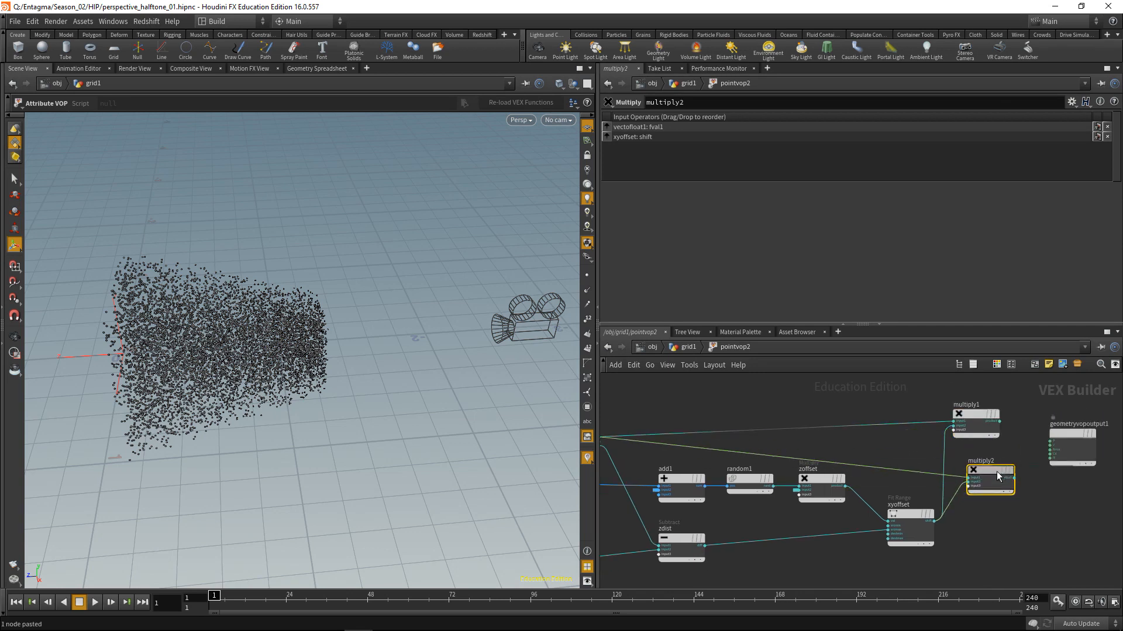
click(943, 470)
middle_drag(872, 441, 805, 430)
click(755, 445)
click(945, 459)
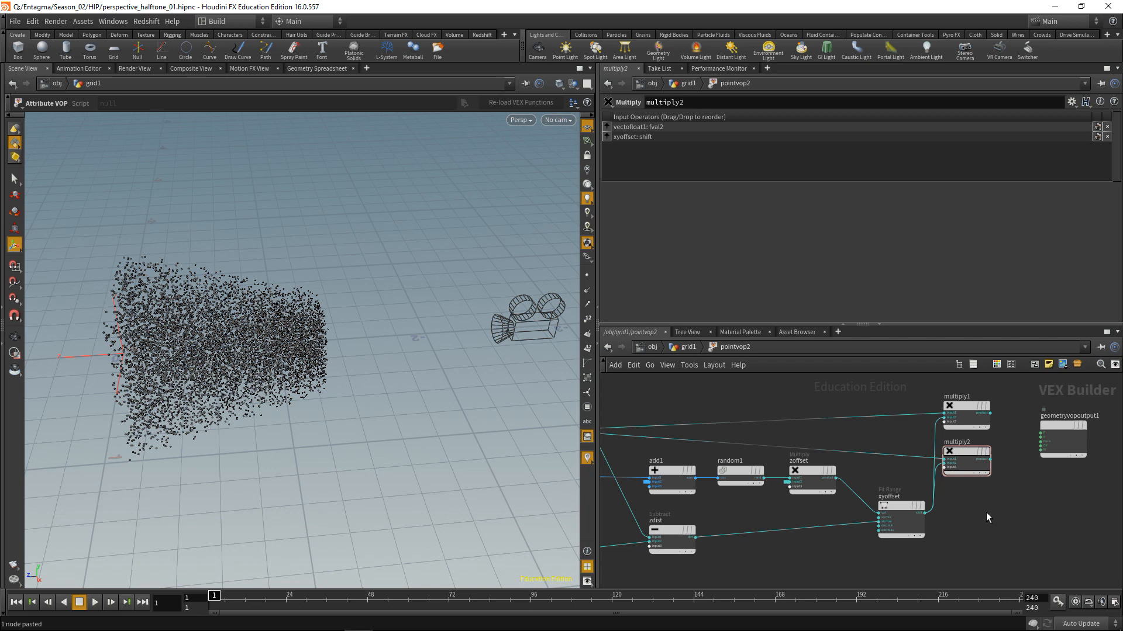
Add a Subtract node below multiply2 that subtracts zoffset from the third component of vectofloat1.
key(Tab)
text(subtr)
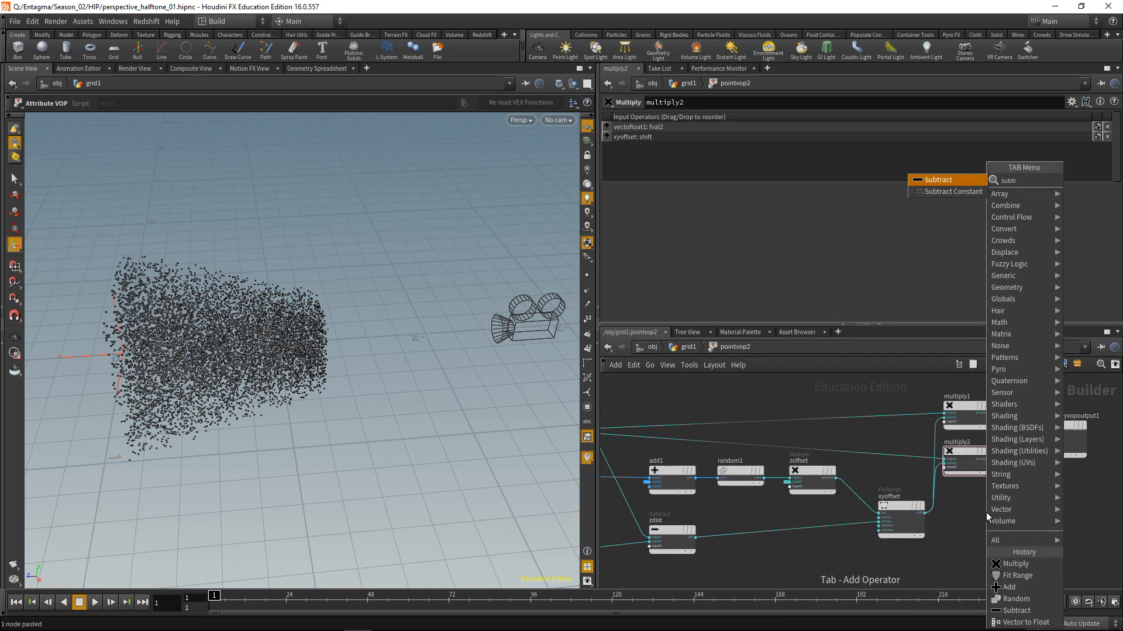
key(Return)
click(986, 512)
middle_drag(717, 410, 837, 396)
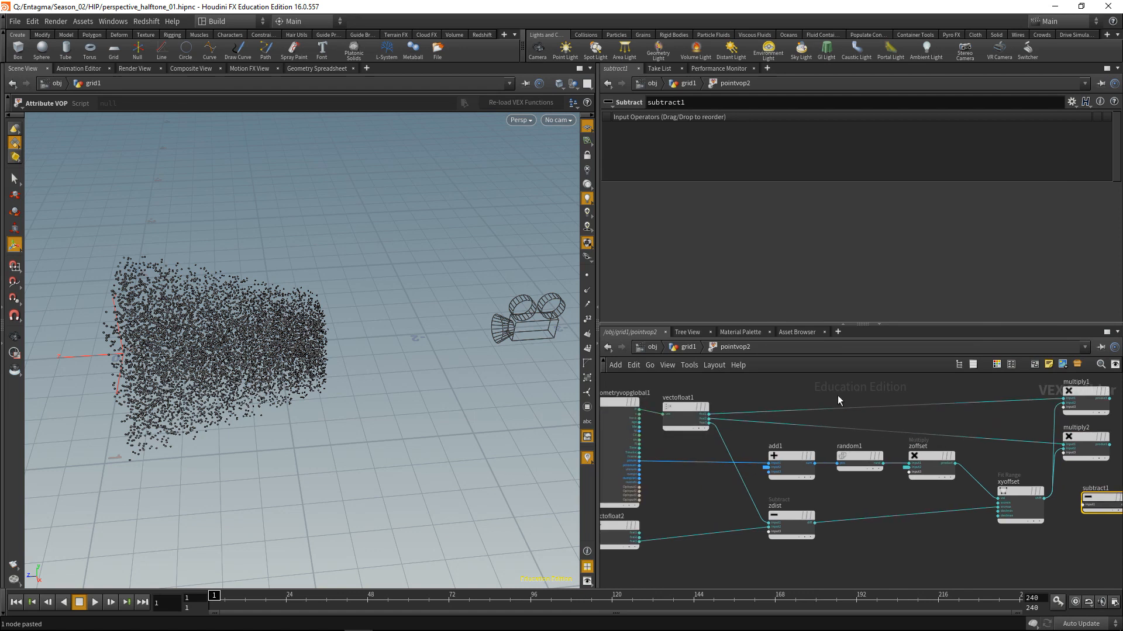
click(710, 424)
middle_drag(834, 459, 714, 447)
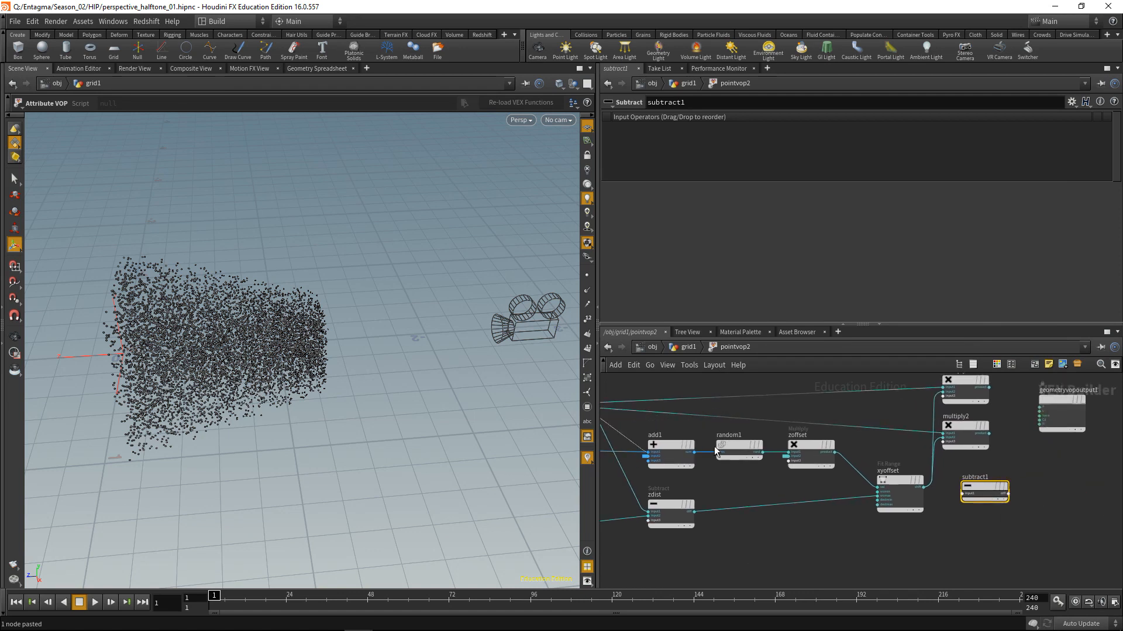
click(963, 494)
click(835, 452)
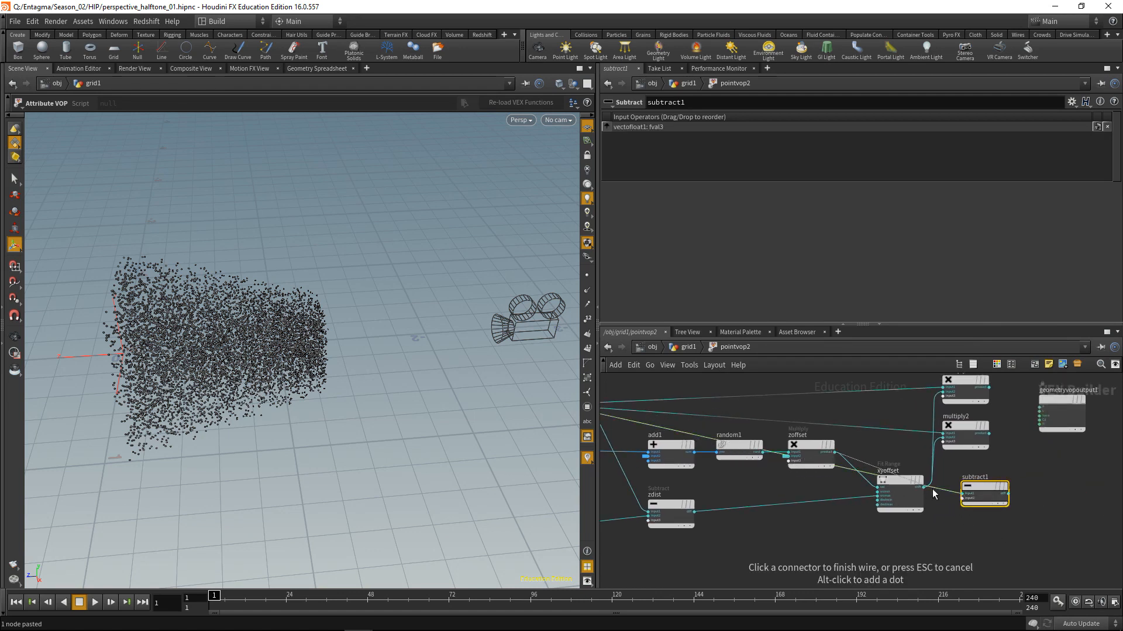
click(962, 499)
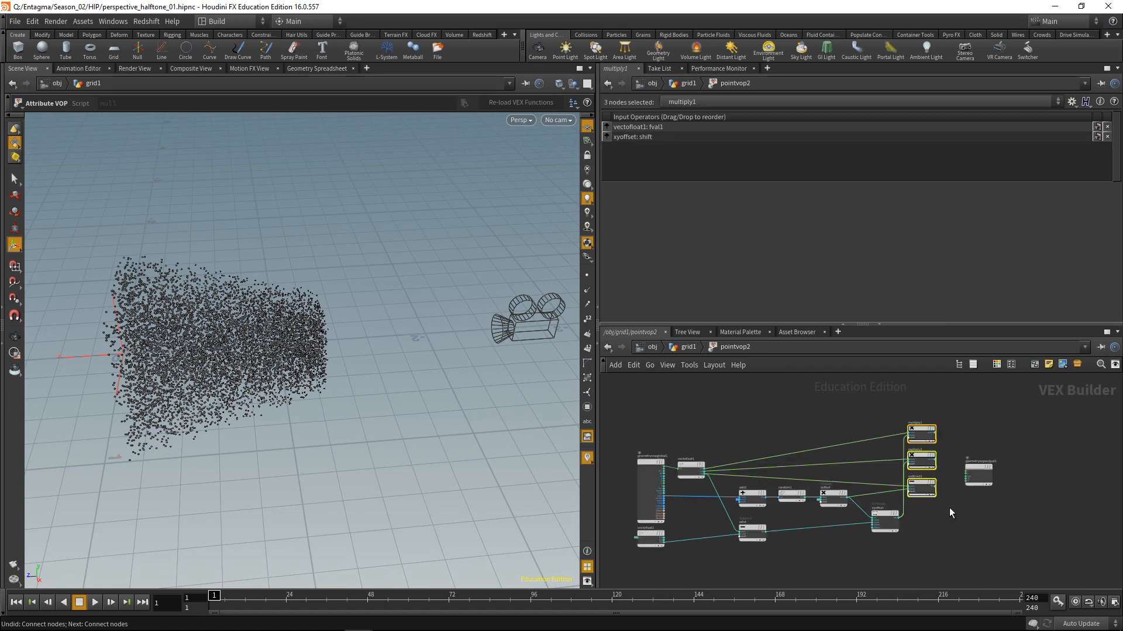
Add a Float to Vector node between the Multiply and Subtract nodes and the geometry output node.
scroll(960, 507, up, 5)
middle_drag(960, 507, 893, 560)
click(894, 557)
key(Tab)
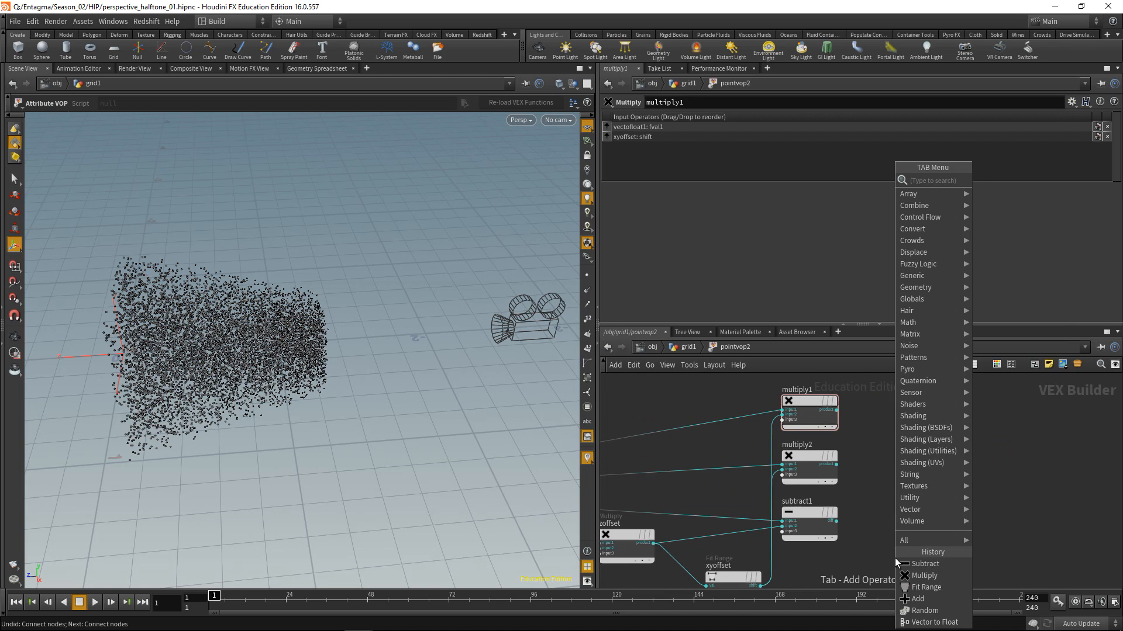
text(floattov)
key(Return)
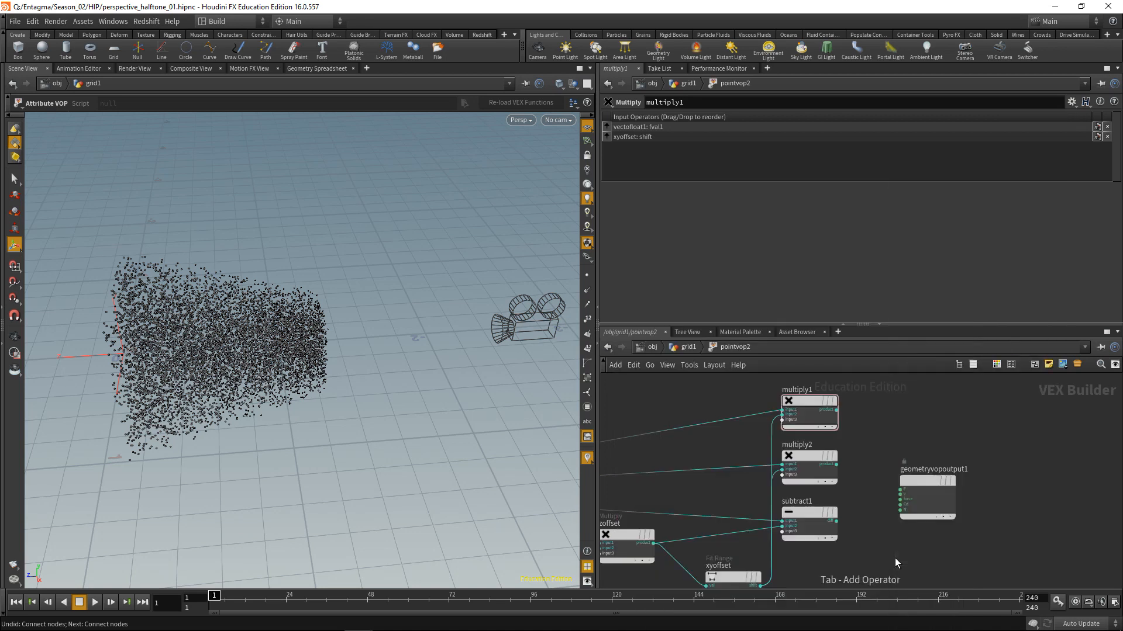
click(894, 558)
Connect multiply1, multiply2 and subtract1 to the three Float to Vector inputs, and its vector output to P on the geometry output.
click(836, 410)
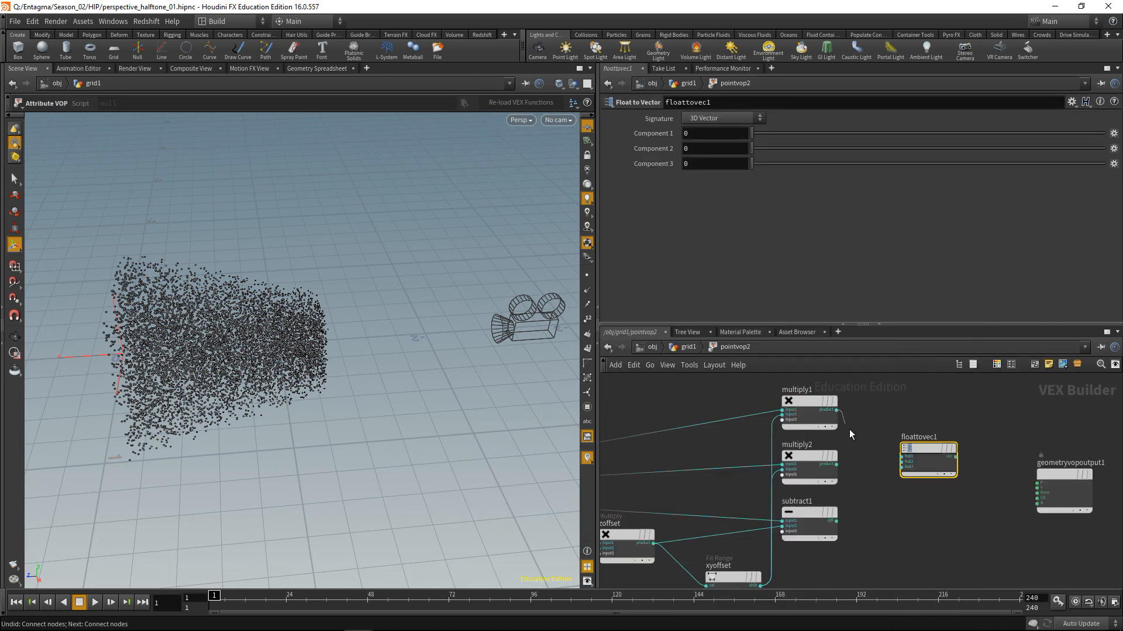
click(901, 456)
click(836, 464)
click(900, 462)
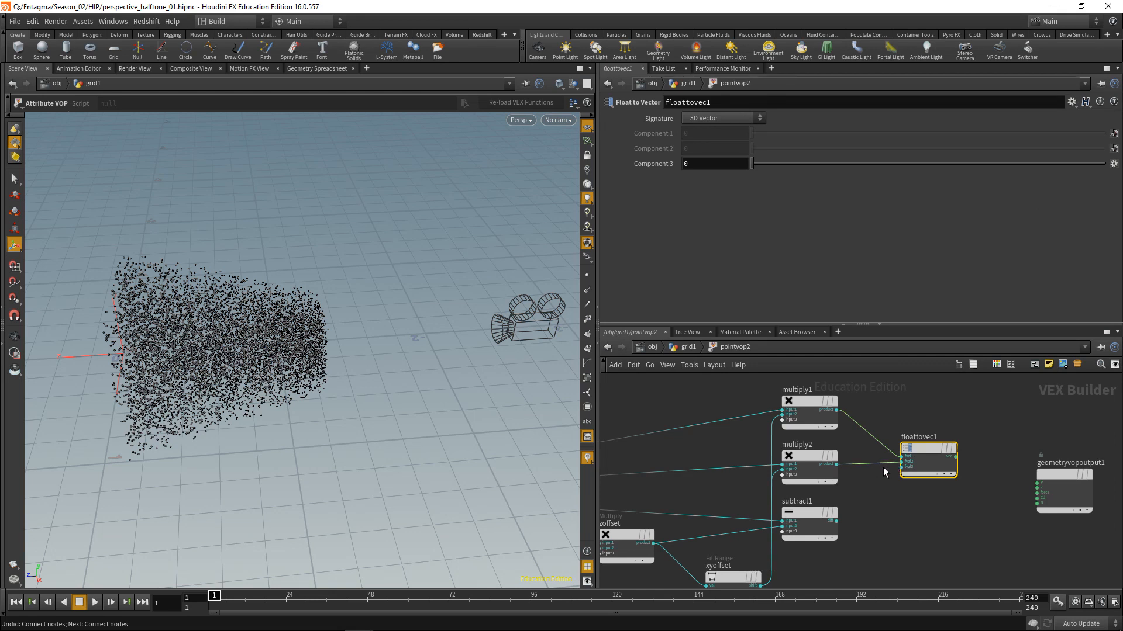
click(836, 521)
click(901, 467)
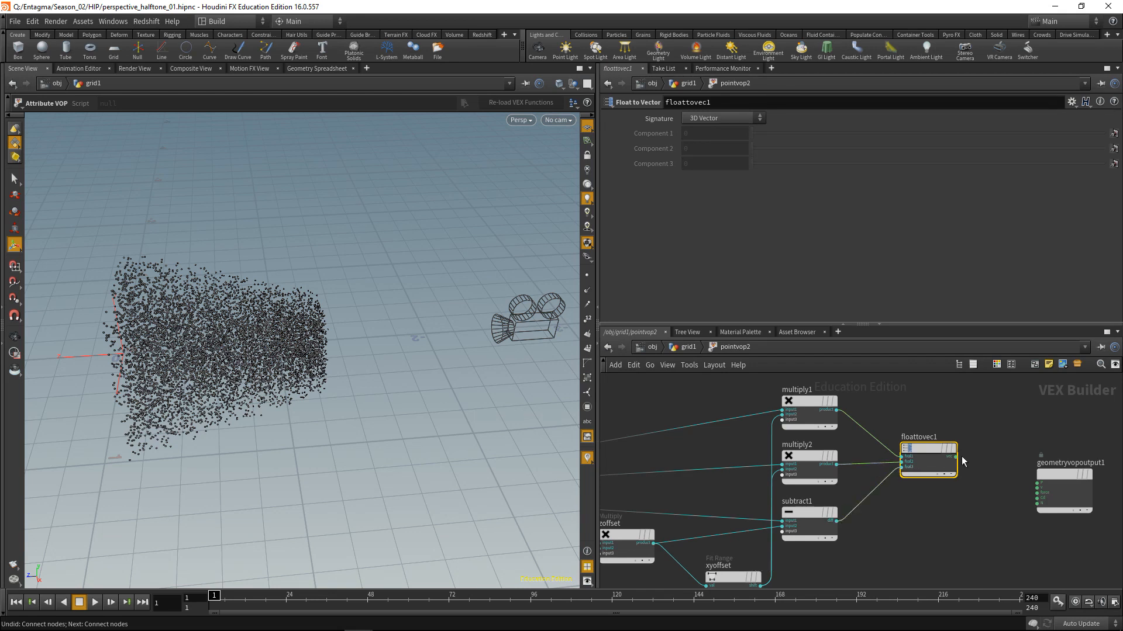
click(958, 461)
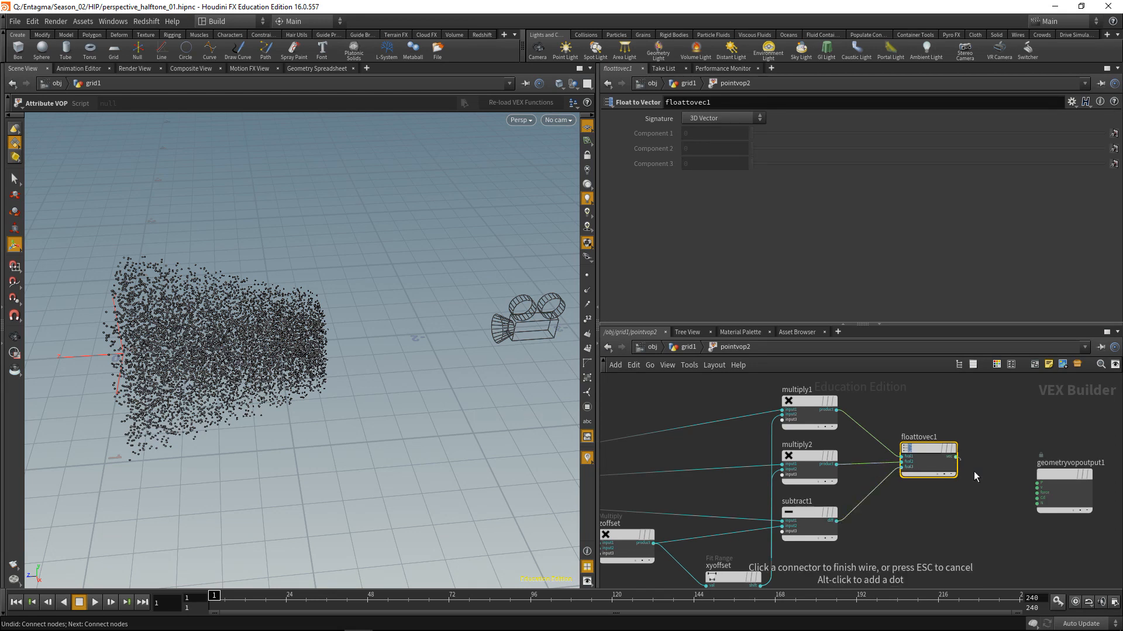
click(1037, 483)
Add a Bind node beneath vectofloat2 and set its attribute name to pscale.
key(h)
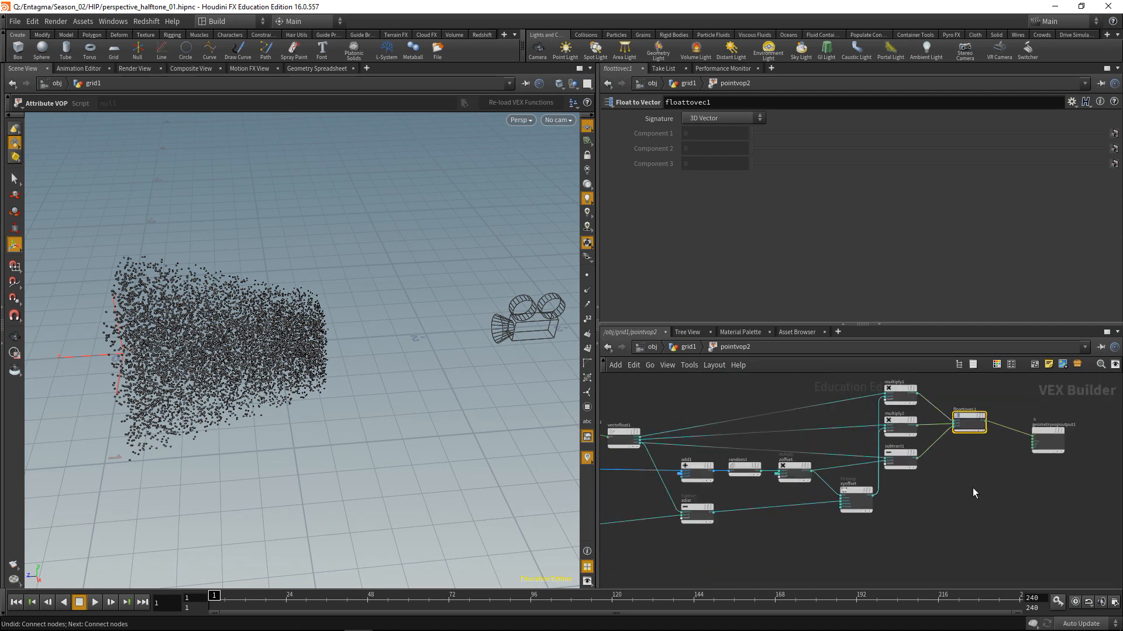
middle_drag(866, 551, 939, 476)
scroll(939, 476, down, 1)
middle_drag(710, 547, 749, 534)
scroll(750, 533, up, 1)
scroll(808, 521, up, 2)
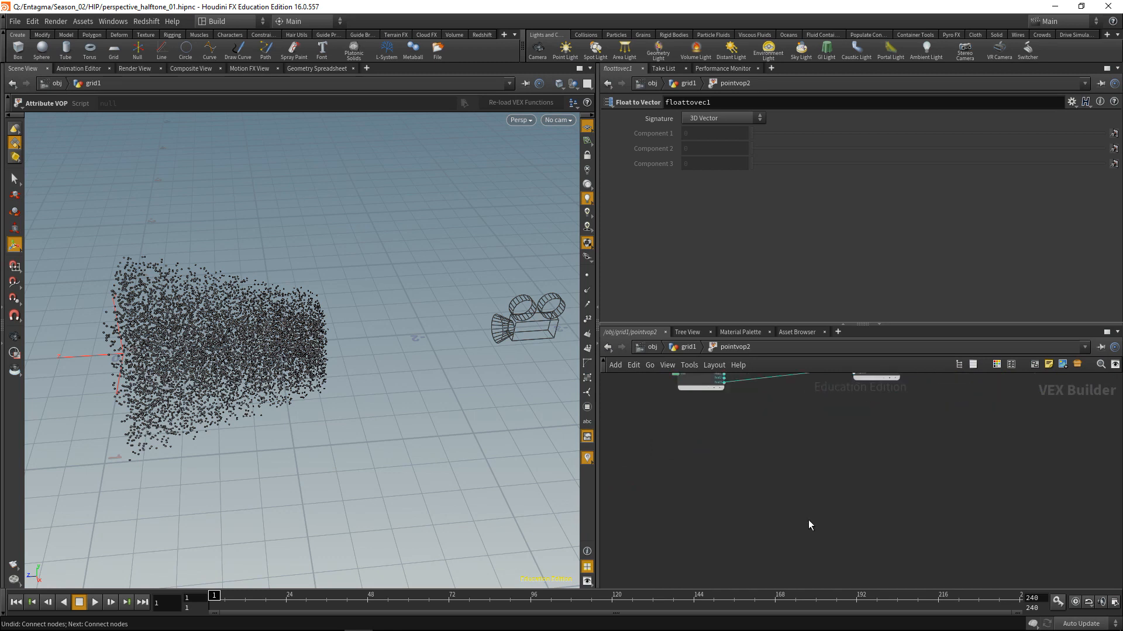
middle_drag(793, 479, 827, 527)
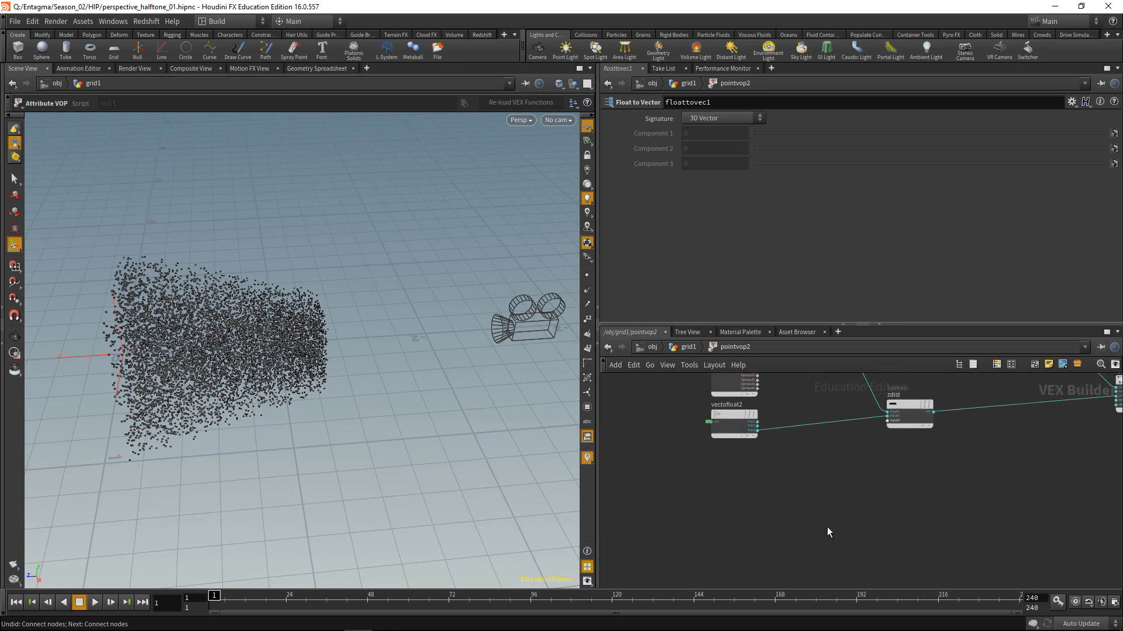
key(Tab)
text(bind)
key(Return)
click(763, 528)
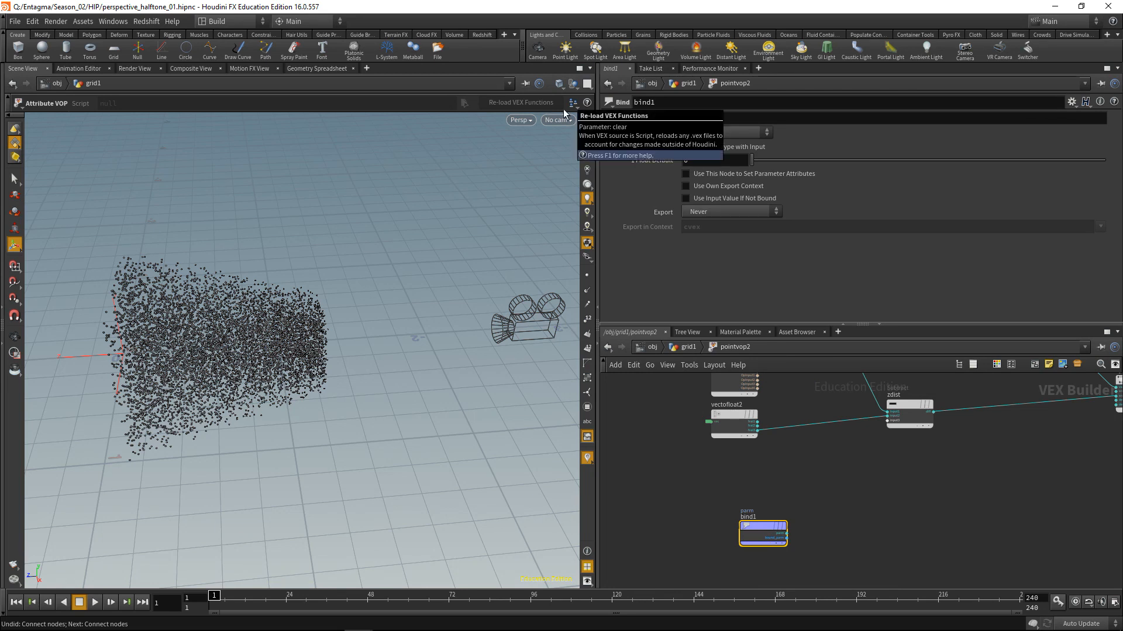
drag(763, 528, 731, 472)
middle_drag(1045, 507, 912, 518)
scroll(914, 526, down, 3)
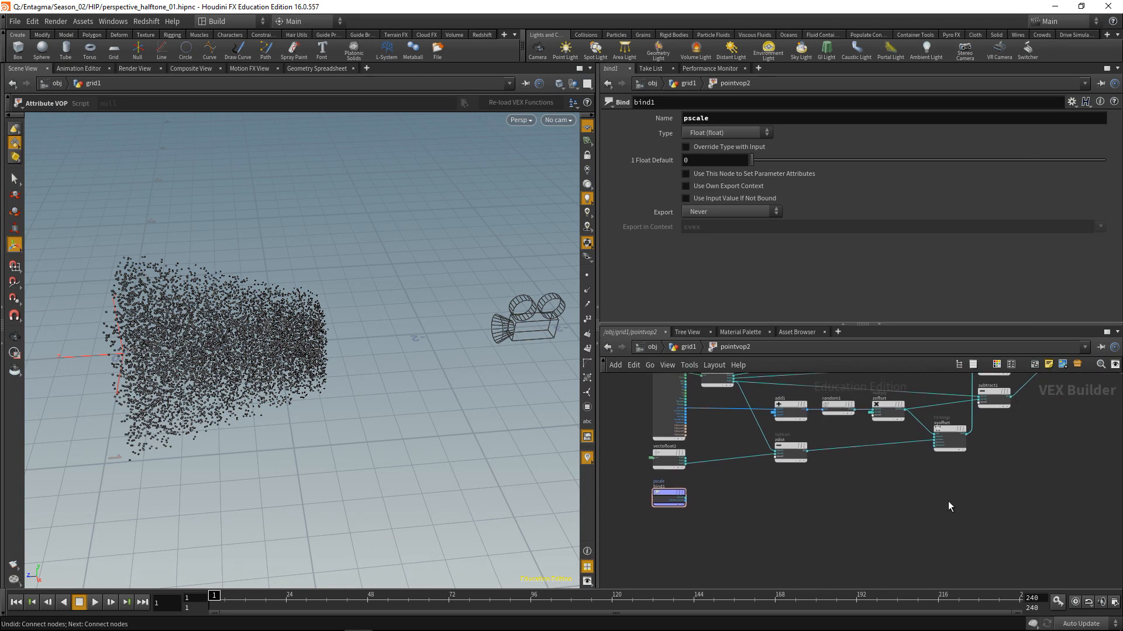
Add a Multiply node below xyoffset that multiplies the xyoffset output by the bound pscale value.
key(Tab)
text(mult)
key(Return)
click(955, 498)
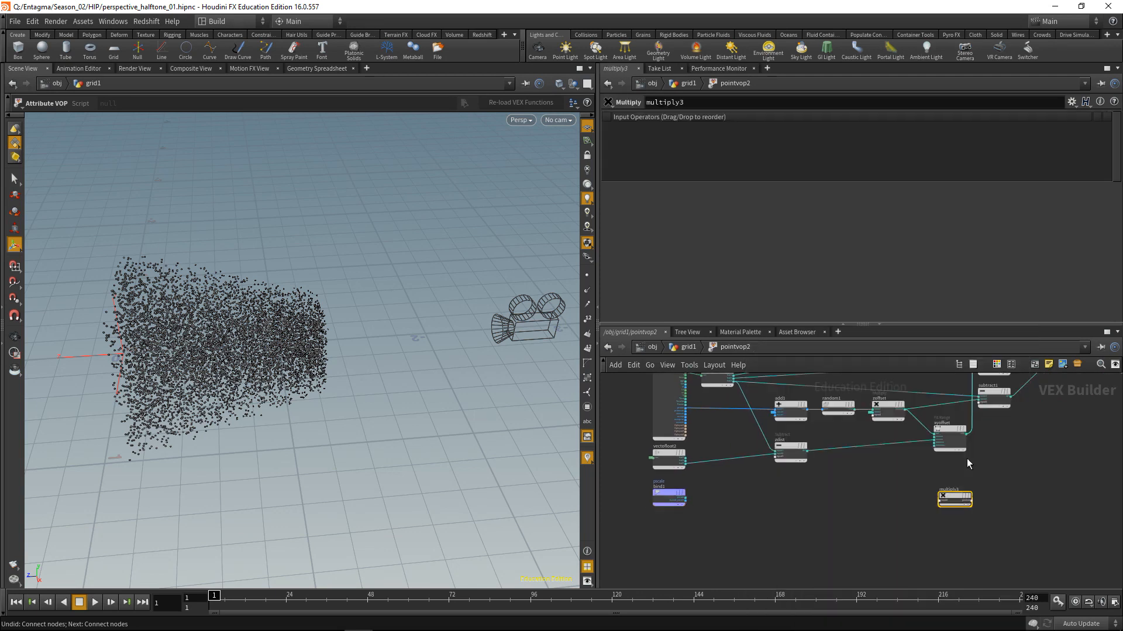
click(966, 434)
click(939, 498)
click(940, 503)
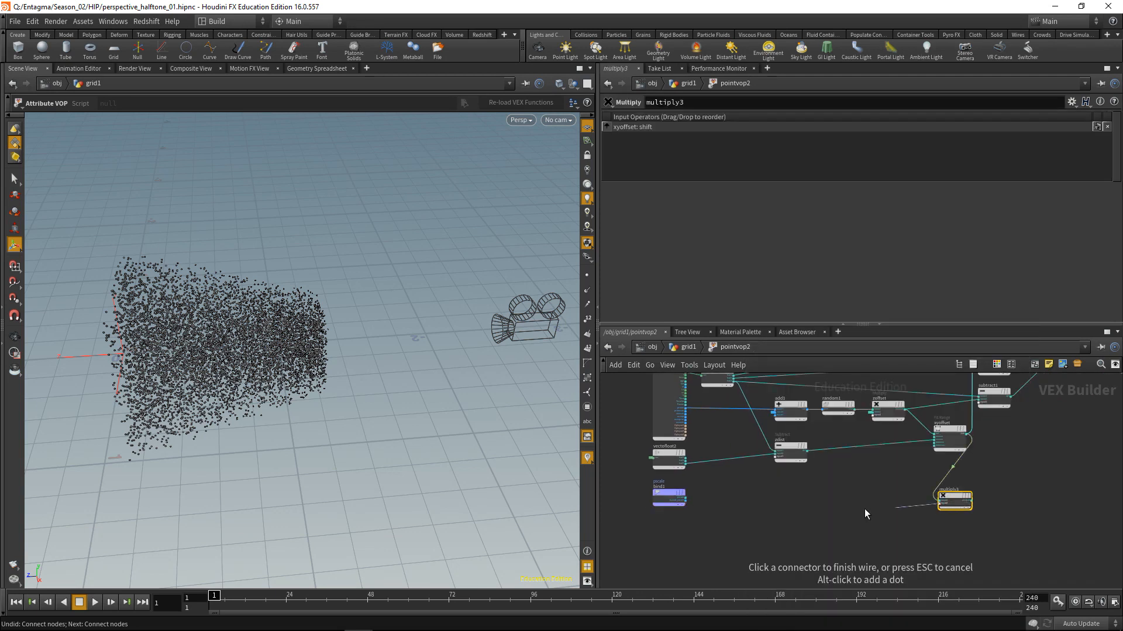
click(685, 499)
drag(953, 499, 1005, 482)
Add a Bind Export node beyond multiply3 and set its attribute name to pscale.
middle_drag(1050, 481, 858, 513)
click(915, 514)
key(Tab)
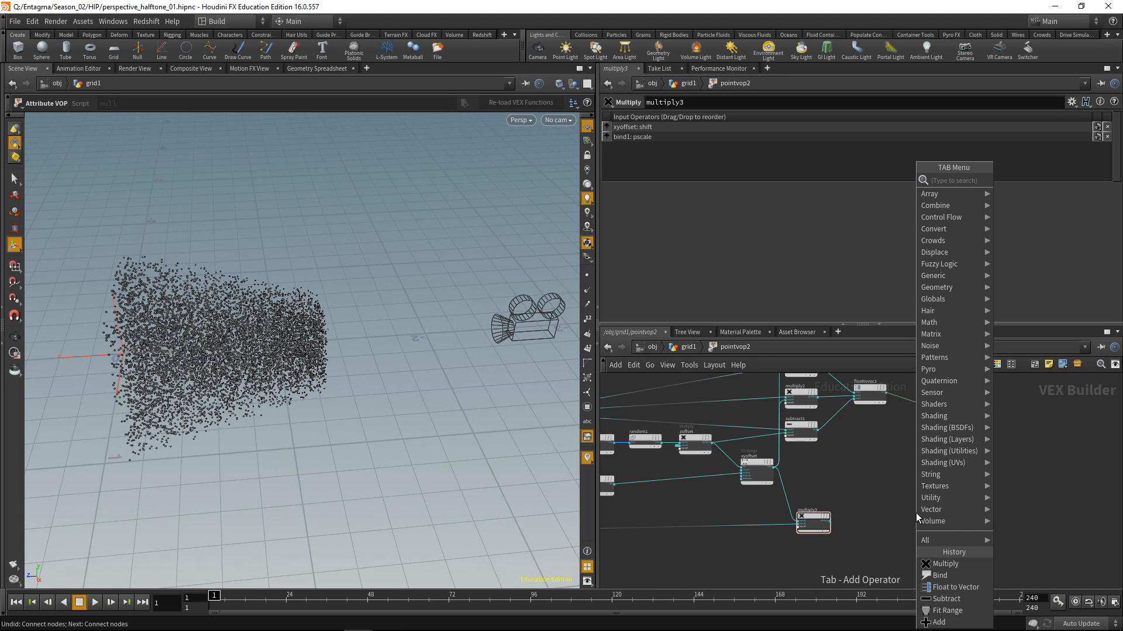
text(bindexp)
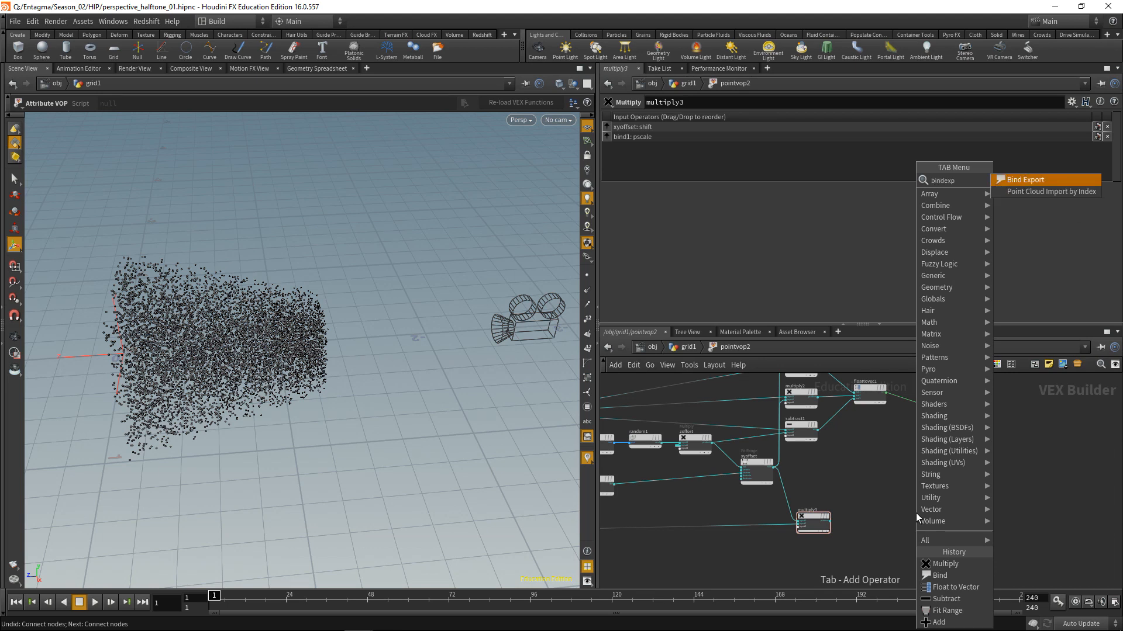
key(Return)
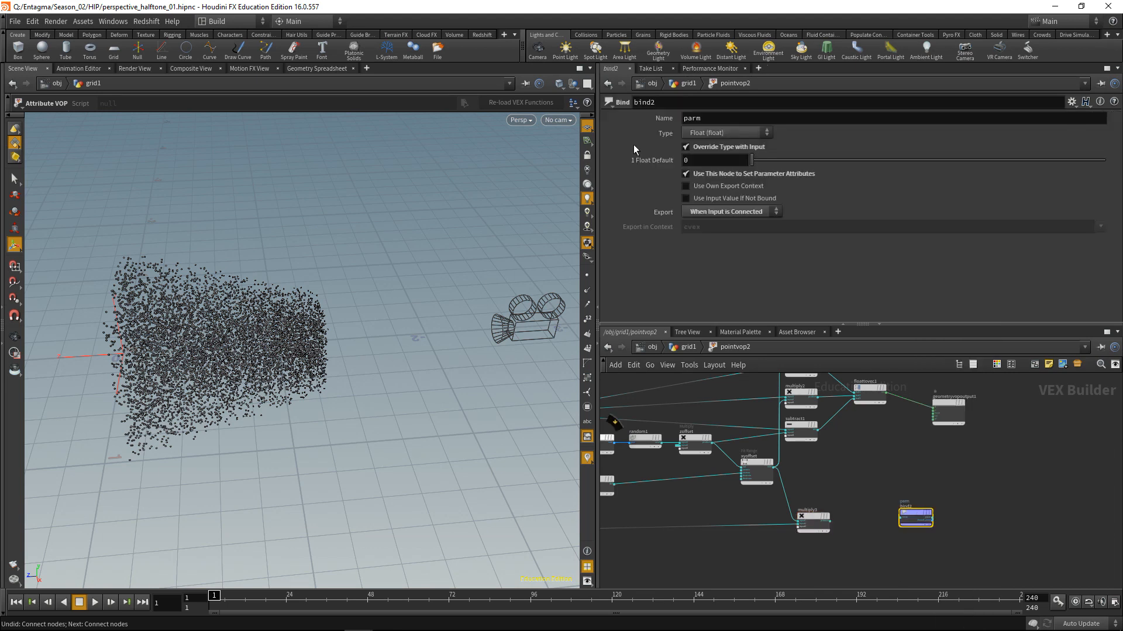
drag(724, 118, 536, 129)
text(pscale)
Connect the output of multiply3 to the pscale export node's input and save the scene.
click(829, 521)
click(900, 519)
key(h)
key(ctrl+s)
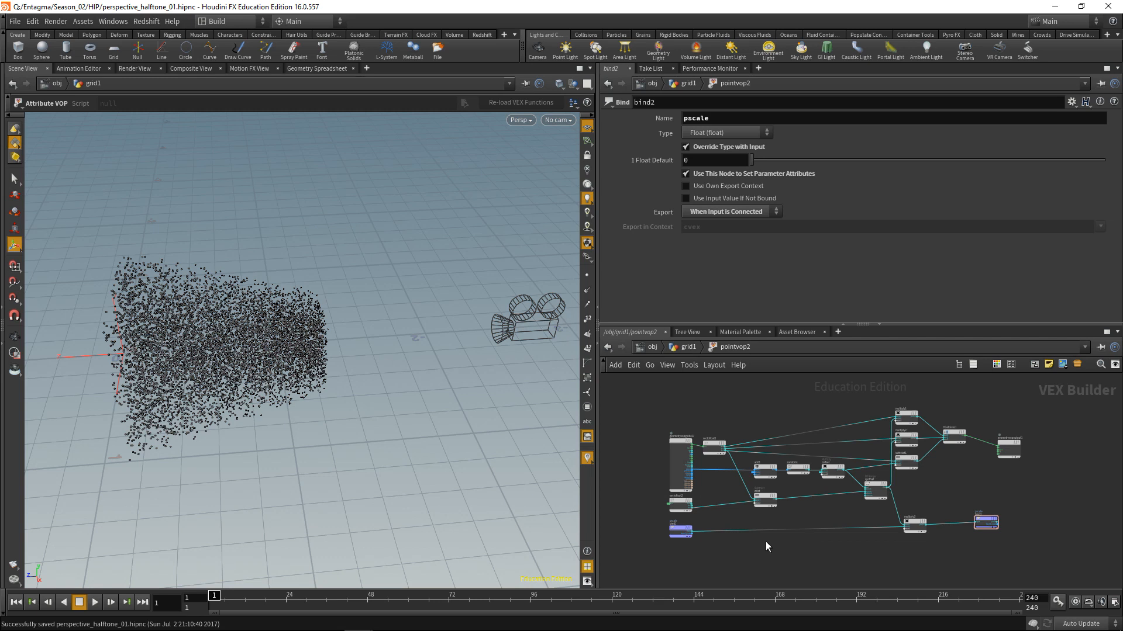
Return to the grid1 network and feed the output of pointvop2 into color1 in place of pointwrangle2.
click(685, 347)
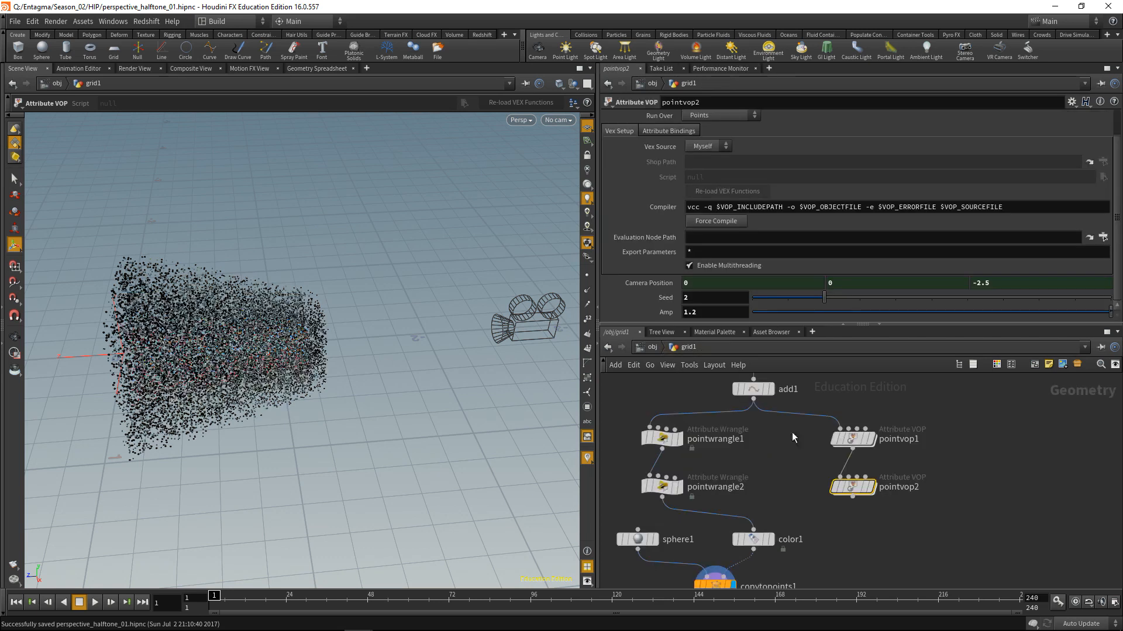
click(853, 498)
click(753, 529)
middle_drag(849, 525, 884, 462)
click(770, 527)
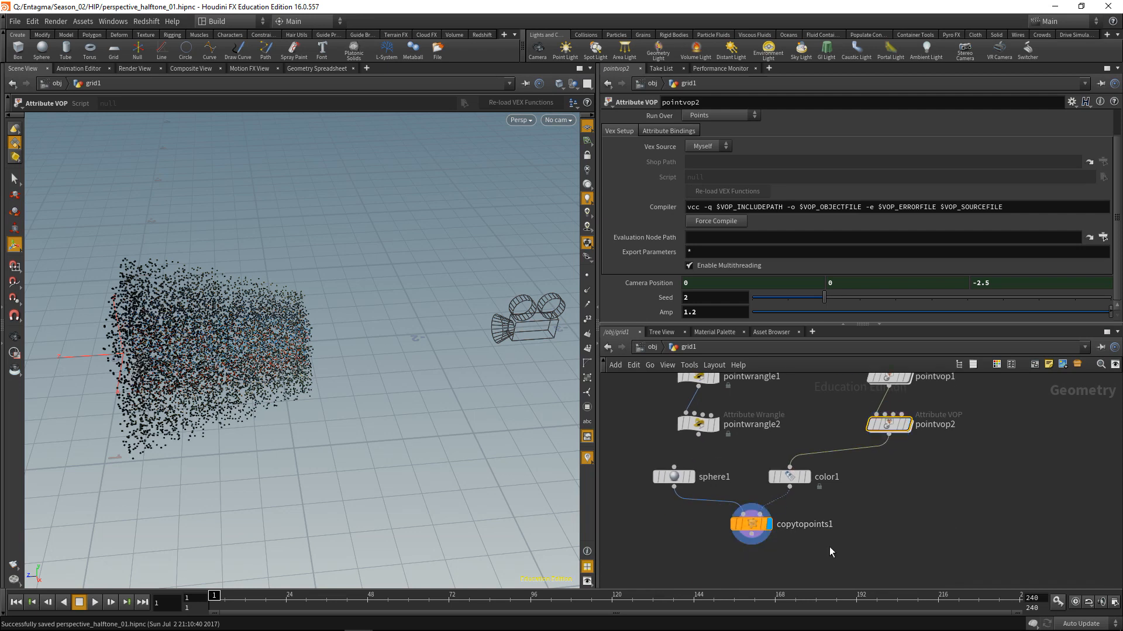
Inspect the offset points in perspective and set the viewport to look through cam1.
alt+drag(337, 407, 294, 392)
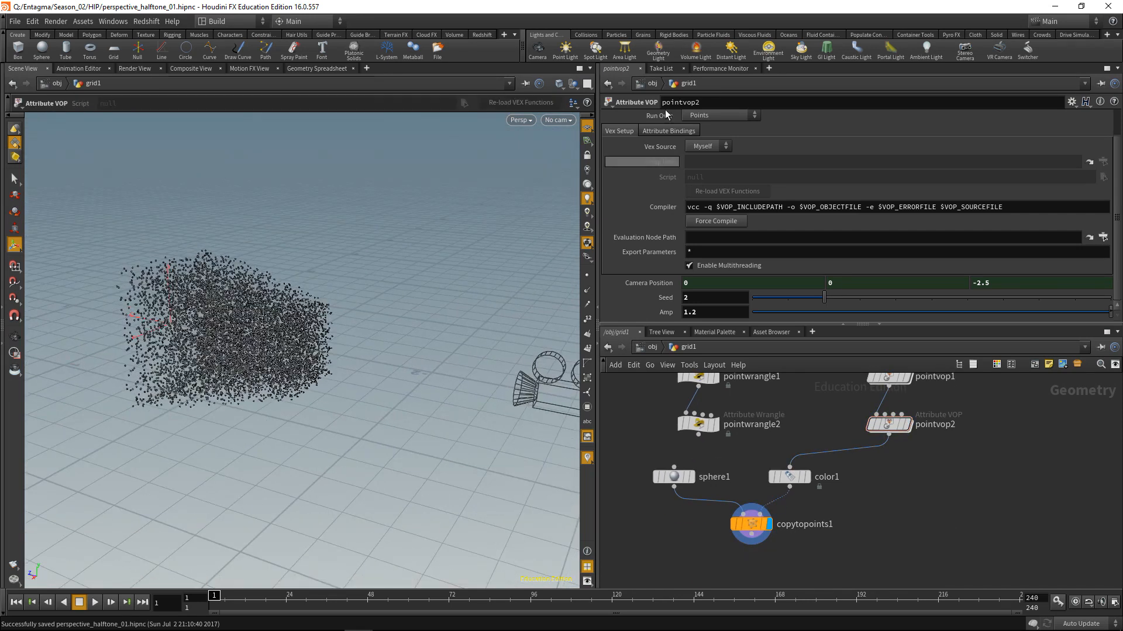
click(558, 120)
click(573, 175)
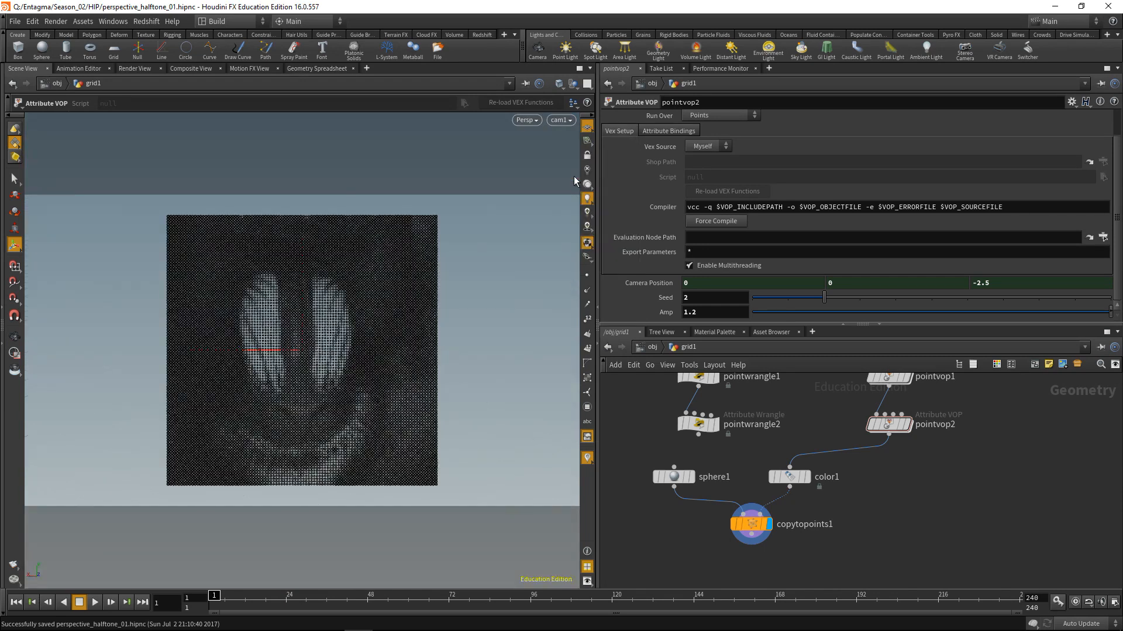
Compare both setups through the camera by feeding color1 from pointwrangle2 and switching it back to pointvop2.
click(699, 436)
click(789, 468)
click(889, 435)
click(789, 468)
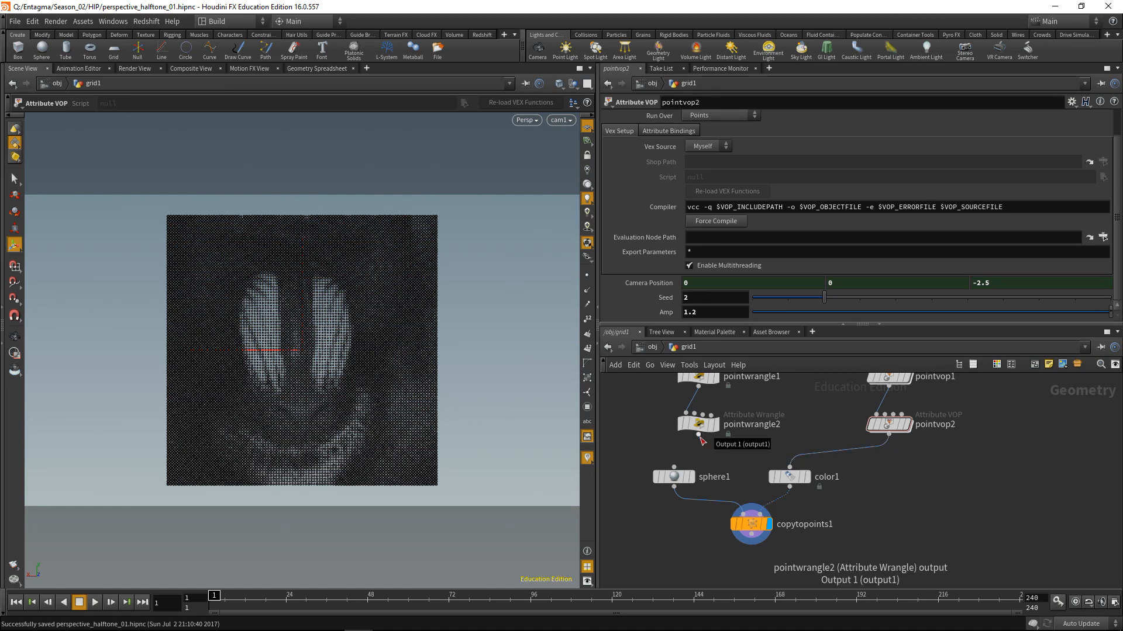